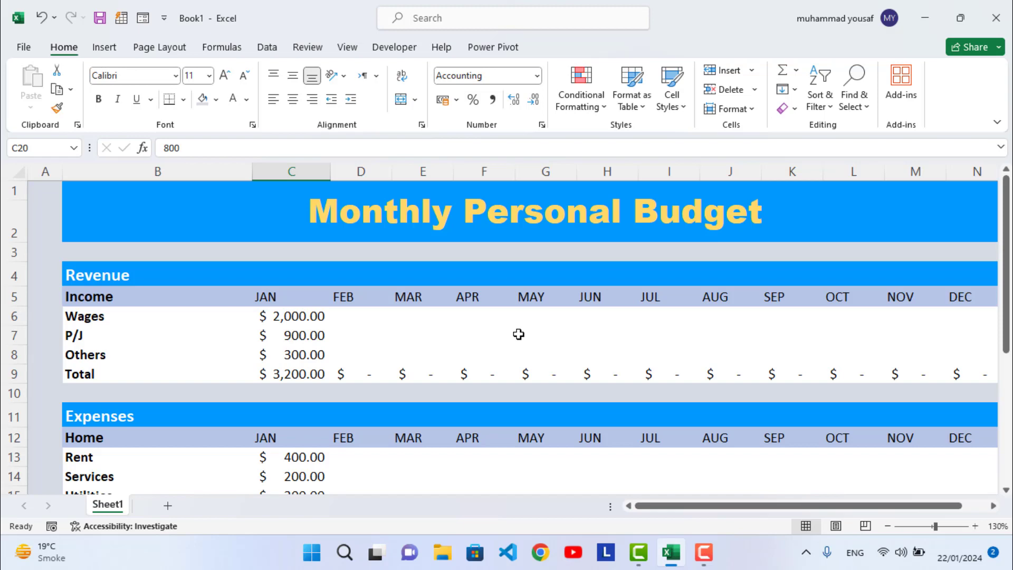
- Examine the finished budget's Revenue section, including its income categories, January amounts and total formula
scroll(519, 334, down, 4)
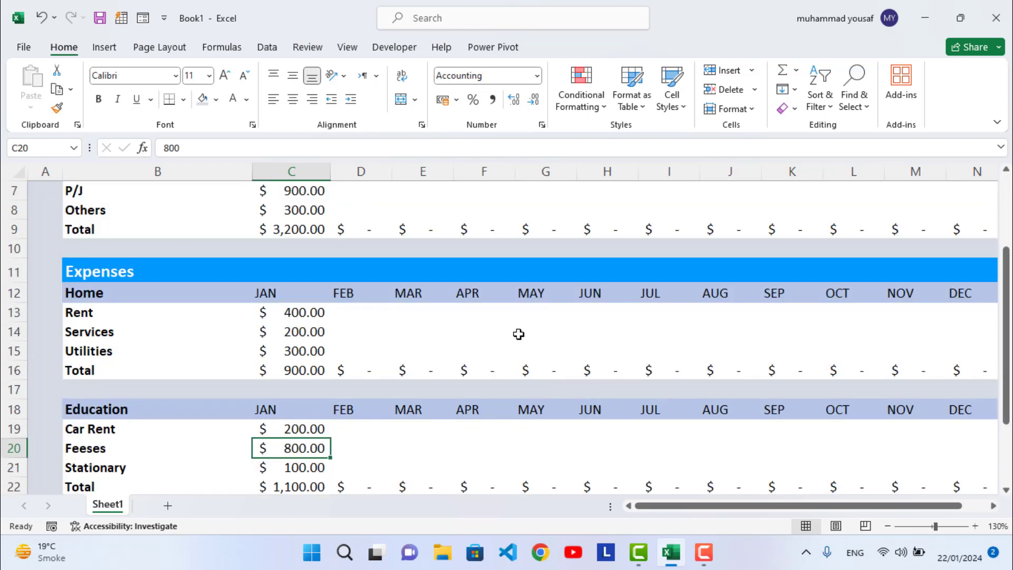
scroll(517, 335, up, 1)
scroll(517, 335, up, 3)
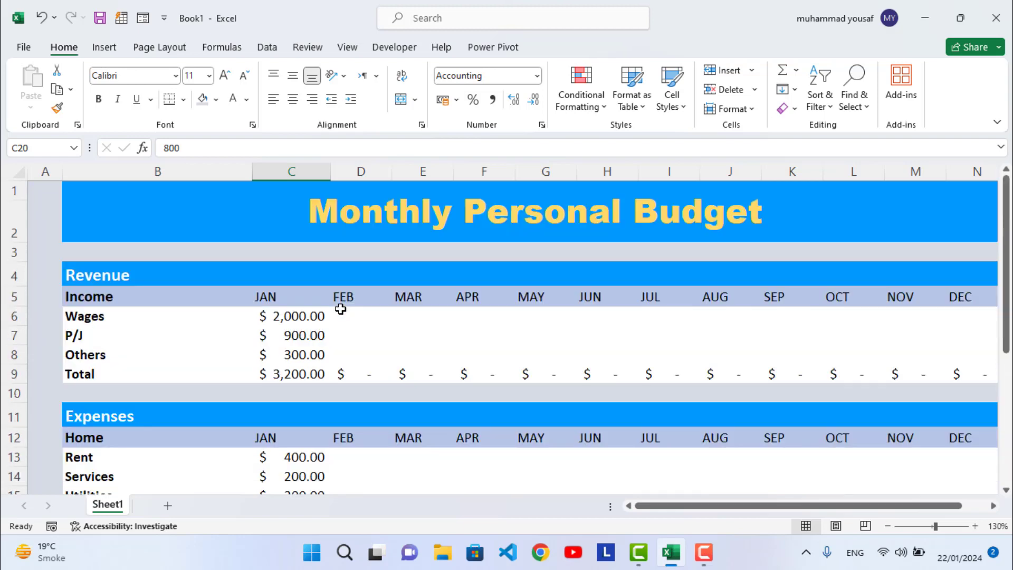
click(86, 279)
drag(94, 294, 133, 369)
click(103, 328)
drag(103, 319, 112, 361)
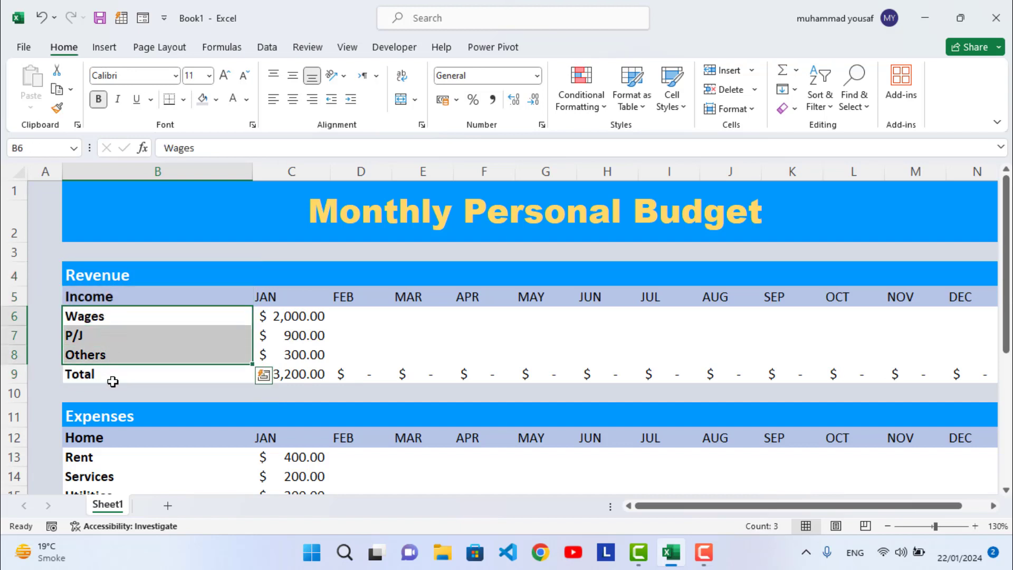
click(100, 333)
click(87, 316)
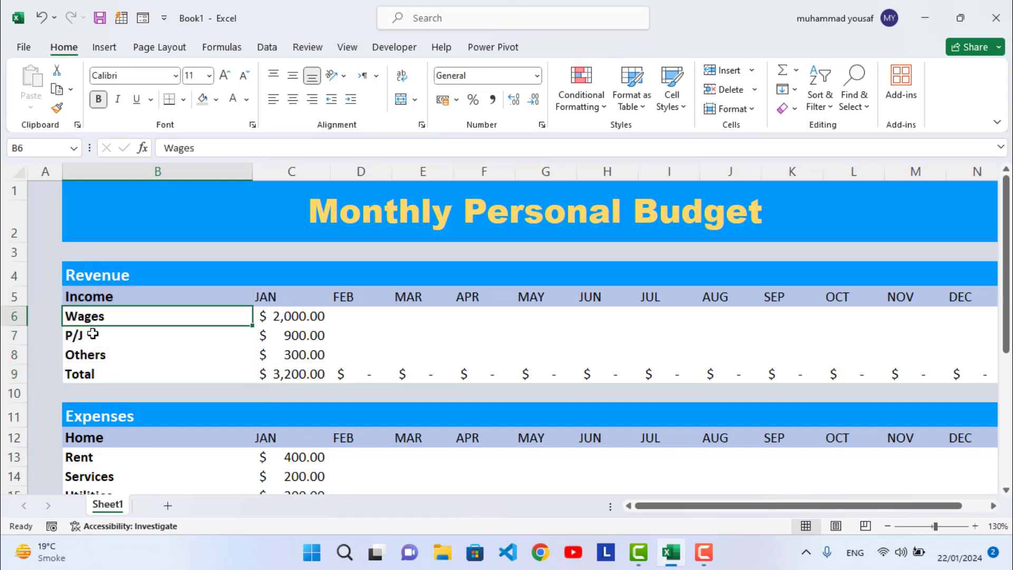
shift+click(190, 350)
click(287, 315)
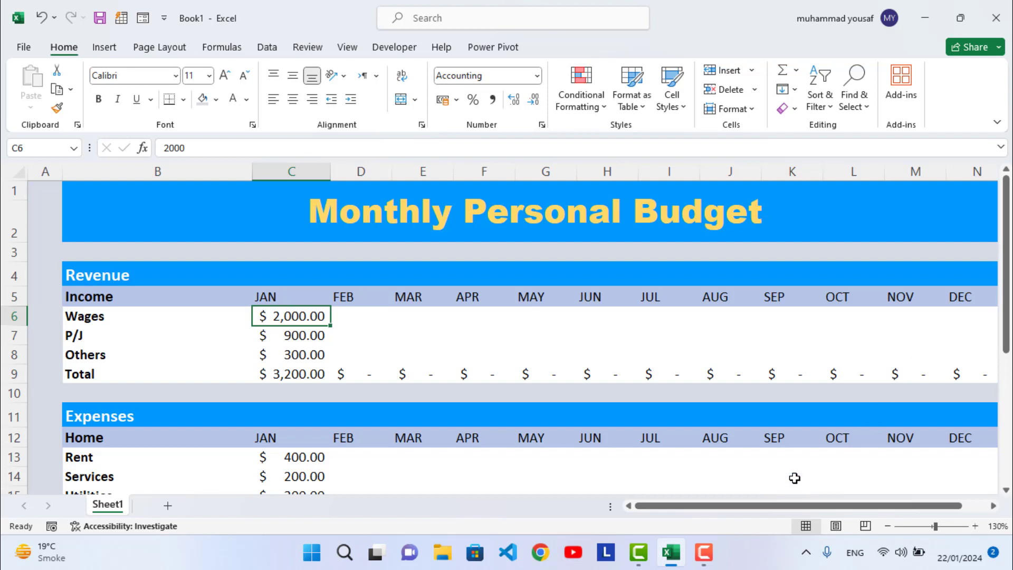
mouse_move(781, 505)
mouse_down()
mouse_move(794, 509)
mouse_move(783, 508)
mouse_up()
click(295, 376)
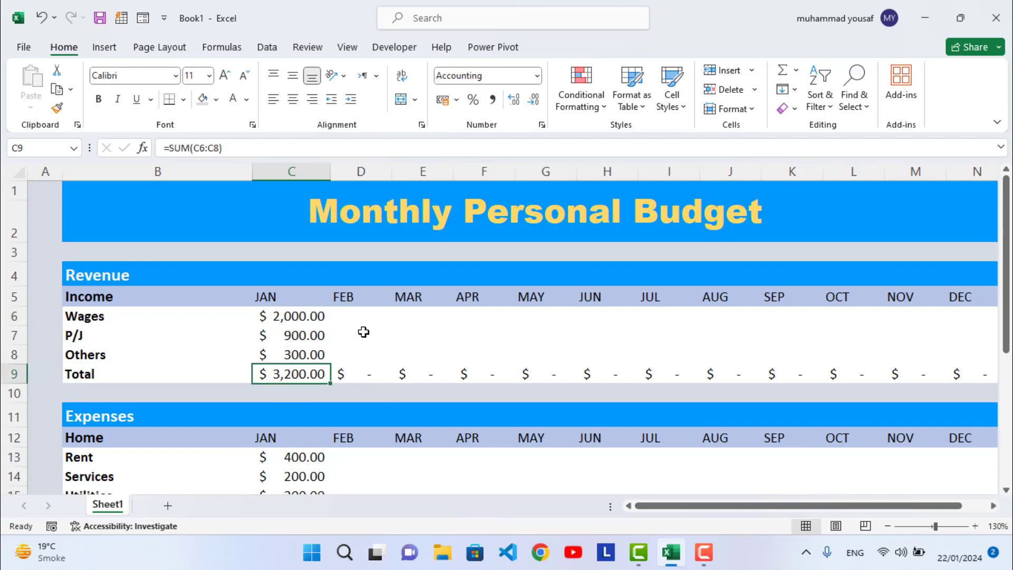
- Examine the Home and Education expense categories and their January totals in the Expenses section
scroll(372, 343, down, 2)
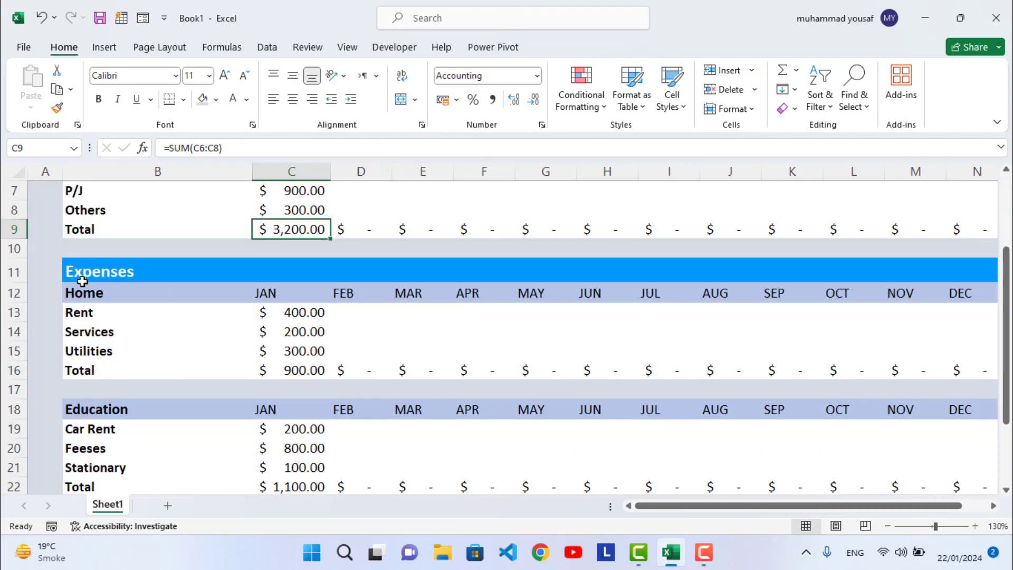
click(97, 294)
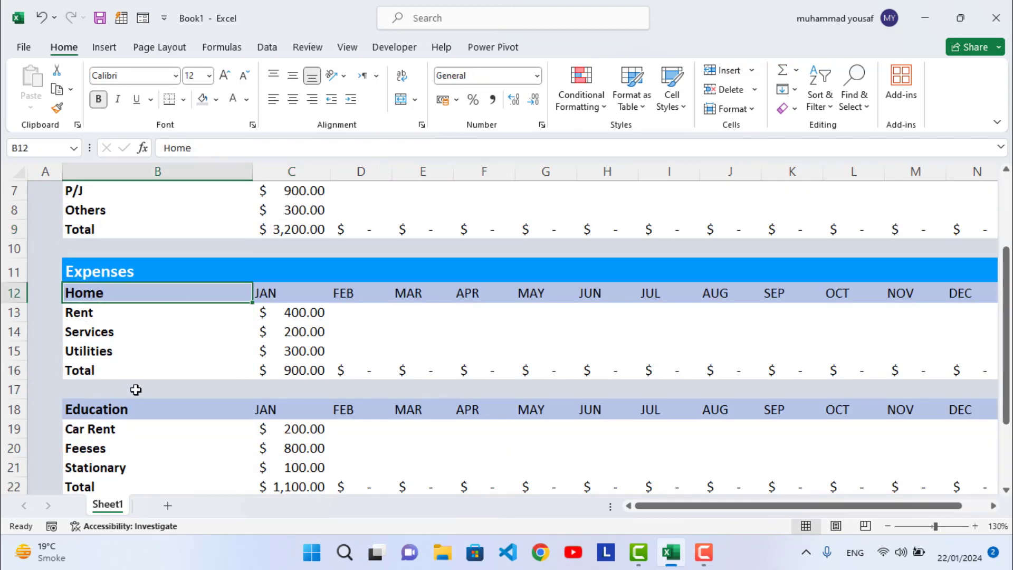
drag(92, 319, 129, 373)
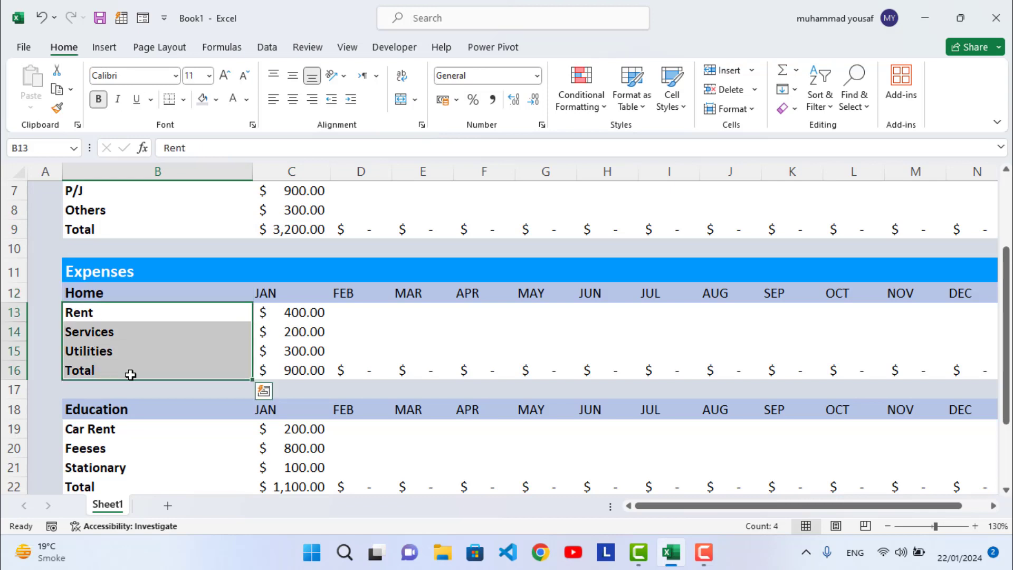
click(291, 376)
scroll(219, 365, down, 1)
click(109, 361)
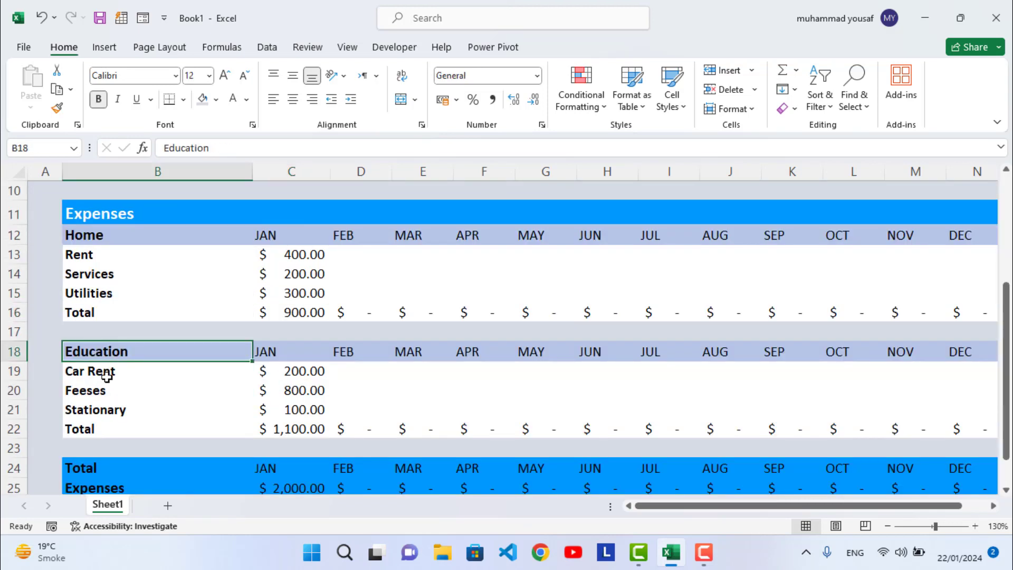
drag(106, 372, 114, 428)
click(269, 427)
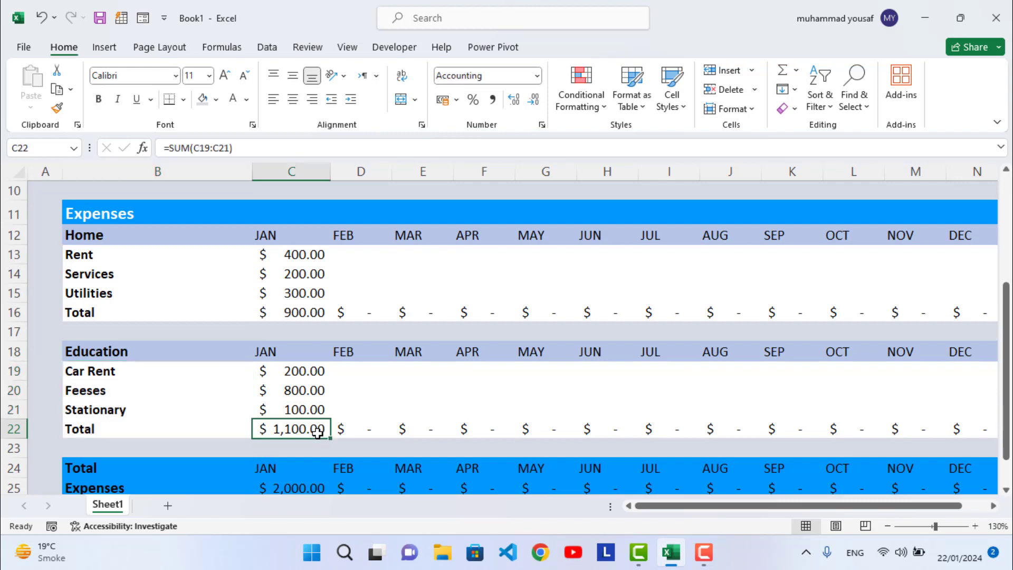
- Examine the January Expenses and Extra Cash formulas in the Total section below the Education table
scroll(149, 380, down, 1)
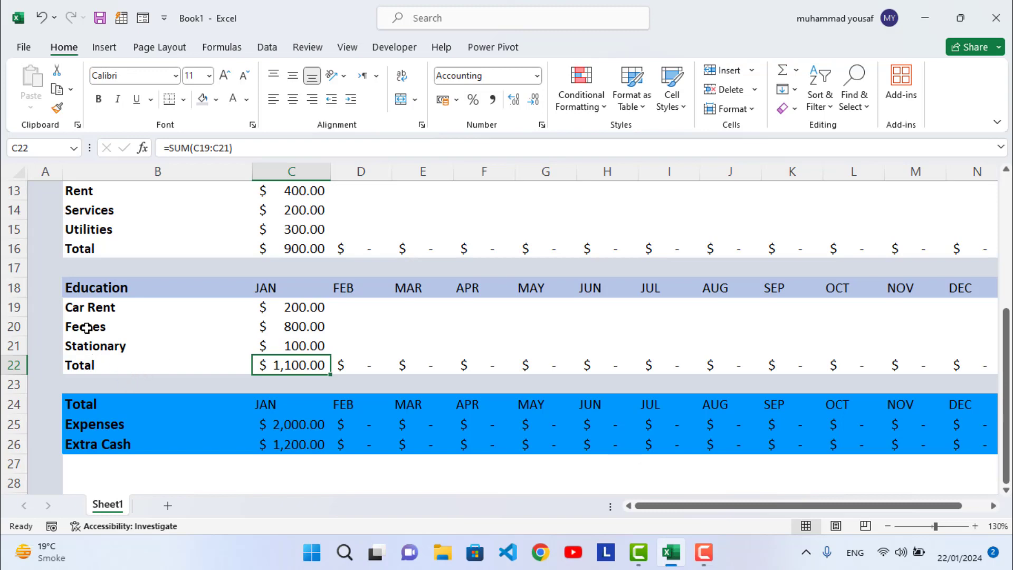
scroll(144, 312, up, 1)
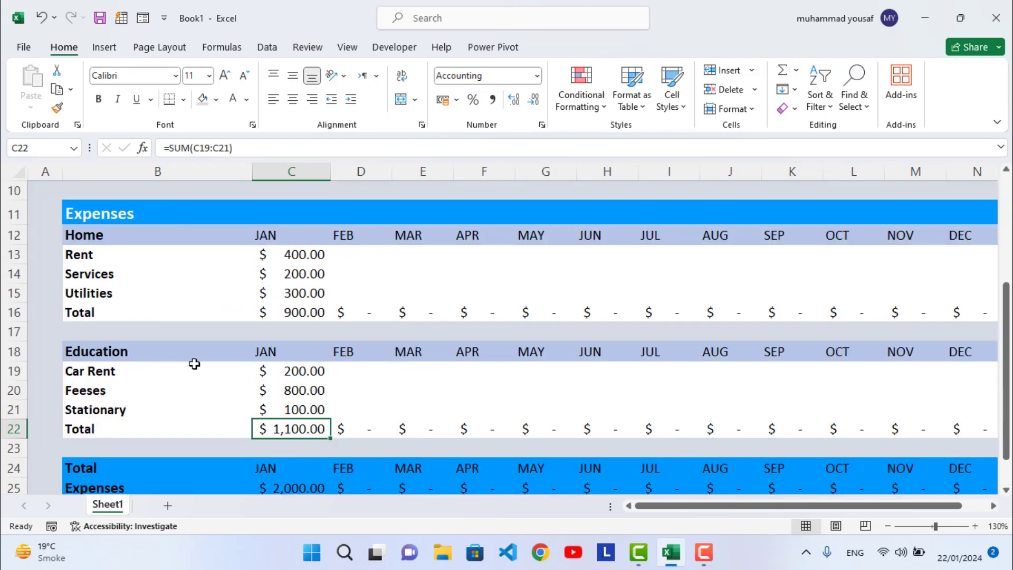
scroll(194, 364, down, 1)
drag(95, 410, 211, 442)
click(211, 442)
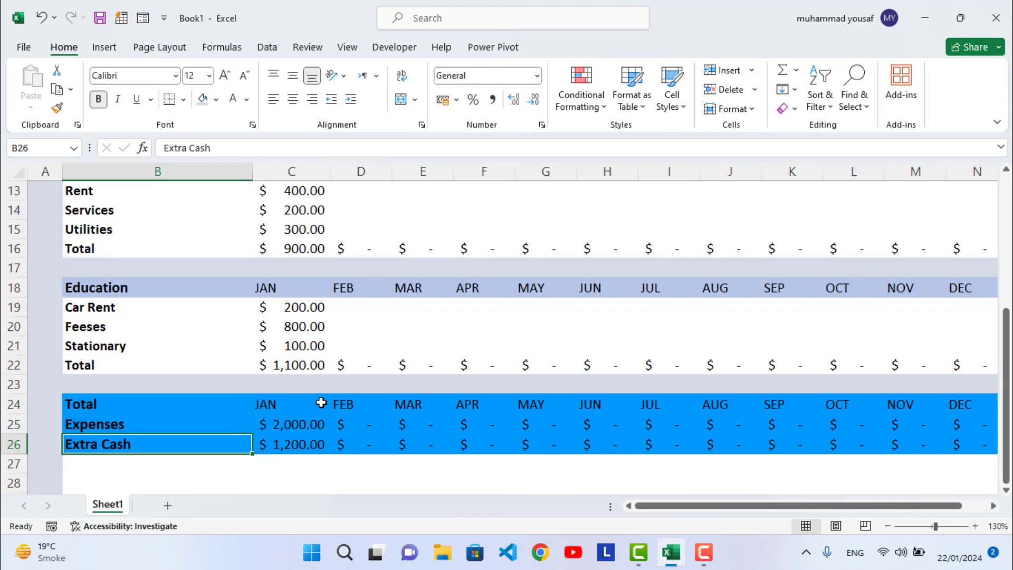
click(286, 424)
click(288, 449)
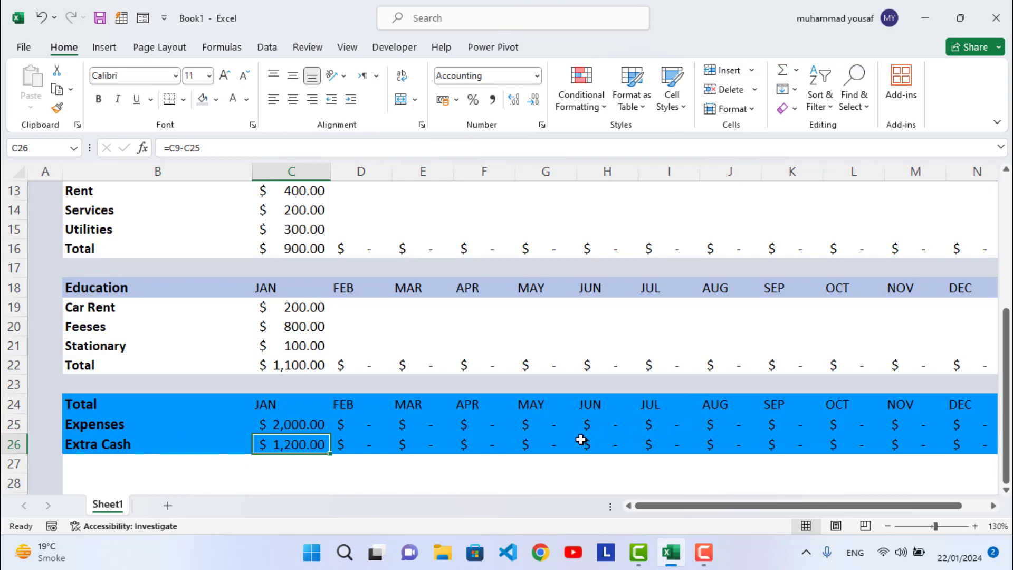
scroll(592, 431, up, 4)
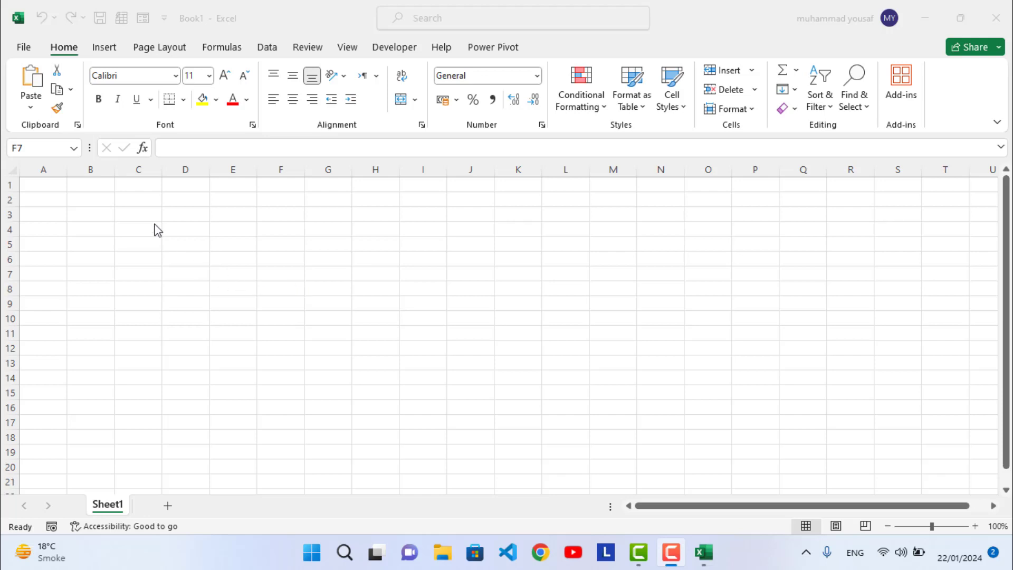
- In the blank workbook, narrow column A, and merge and center cells B1:N2 for the title
click(41, 185)
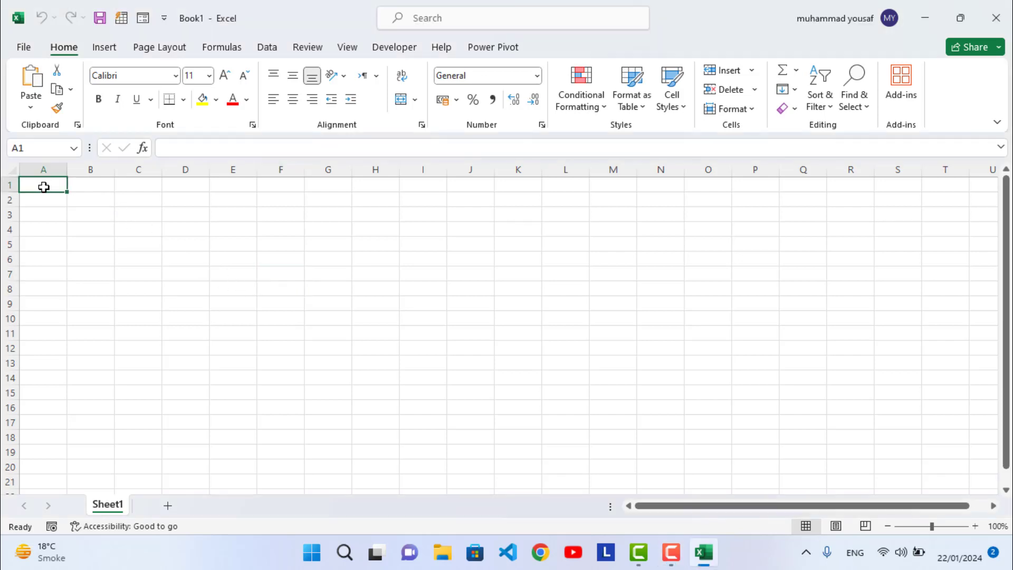
drag(67, 169, 633, 202)
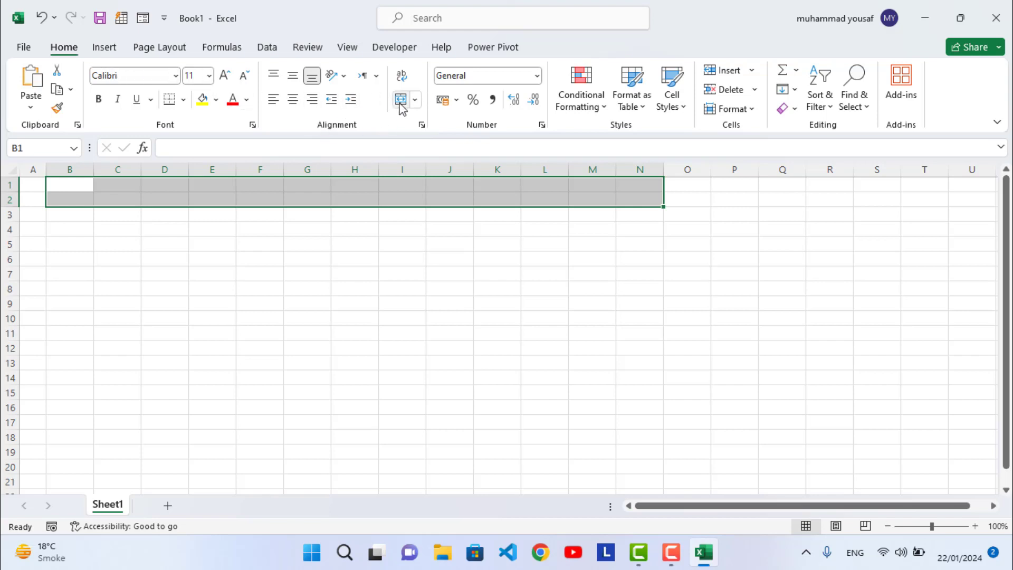
click(401, 100)
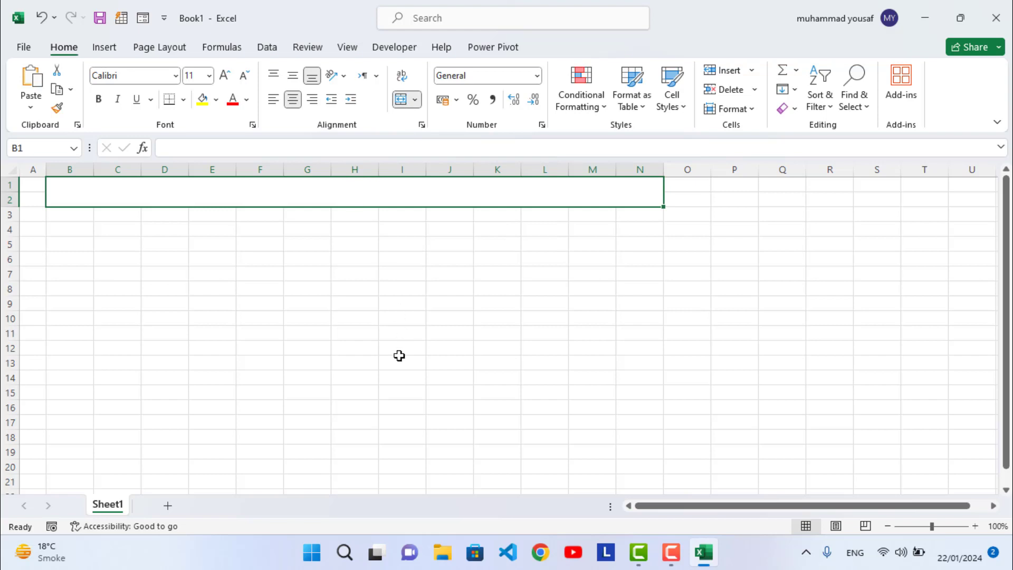
- Enter the title "Monthly Personal Budget" in the merged cell B1:N2
text(M)
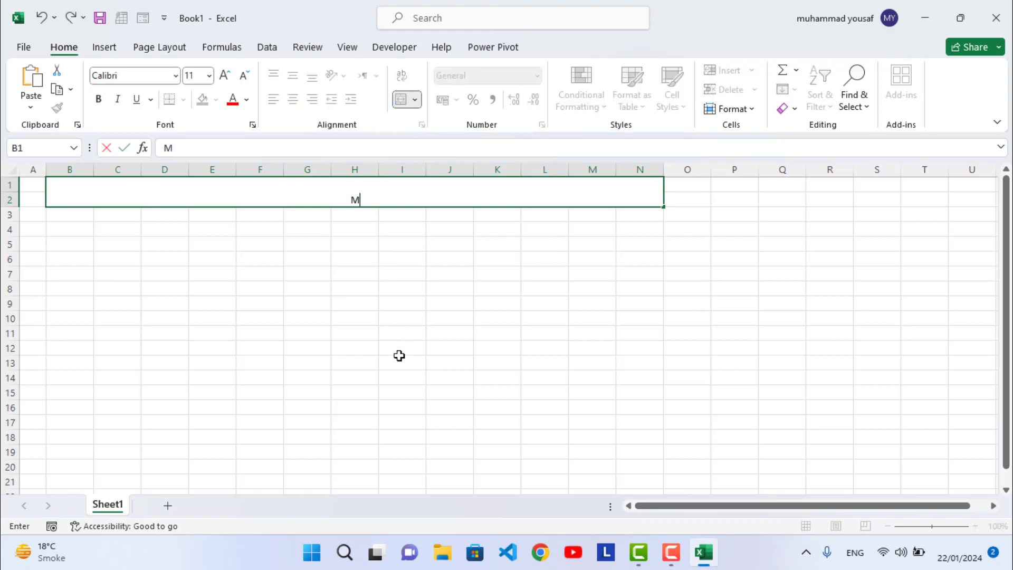
text(onthly Personal )
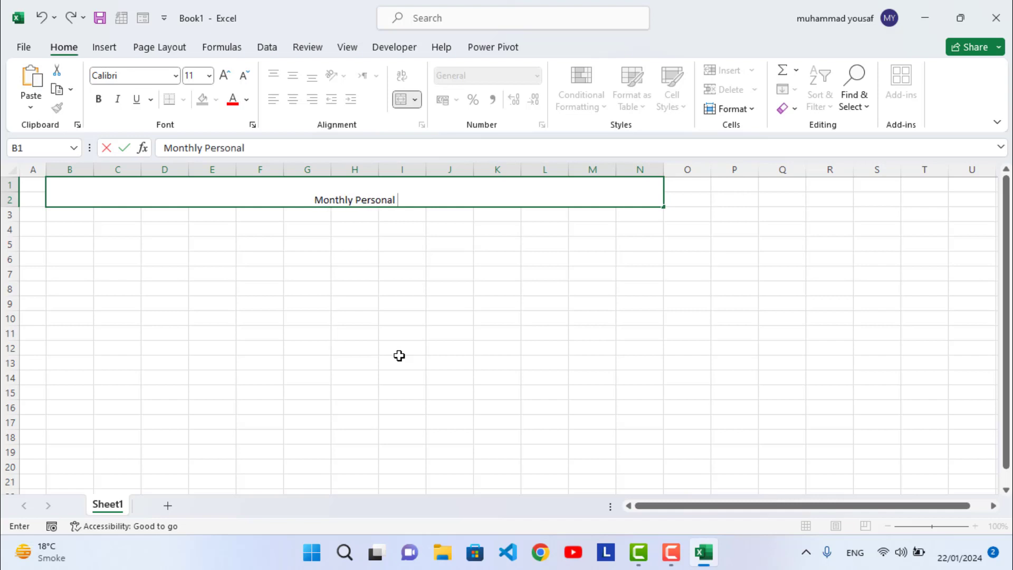
text(Budget)
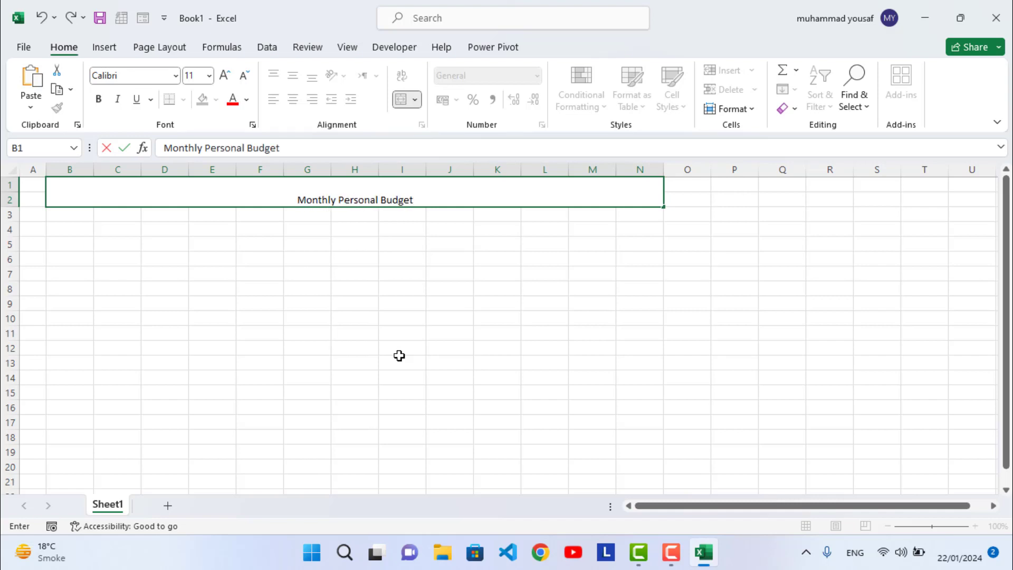
click(397, 288)
- Center the title vertically in its merged cell and enlarge its font size to 22
click(402, 199)
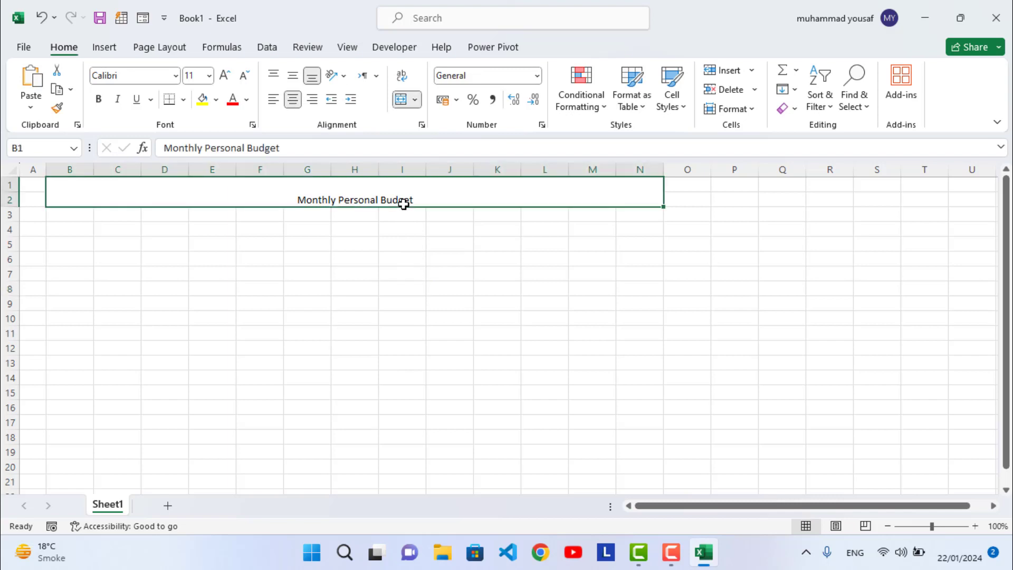
click(293, 75)
click(224, 75)
click(224, 75)
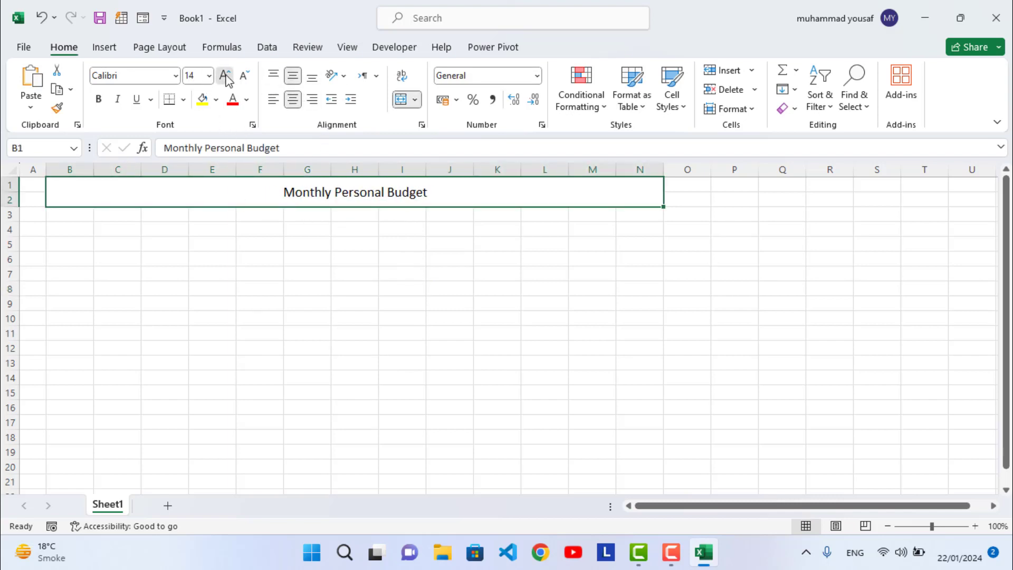
click(224, 75)
click(225, 75)
click(224, 75)
click(225, 75)
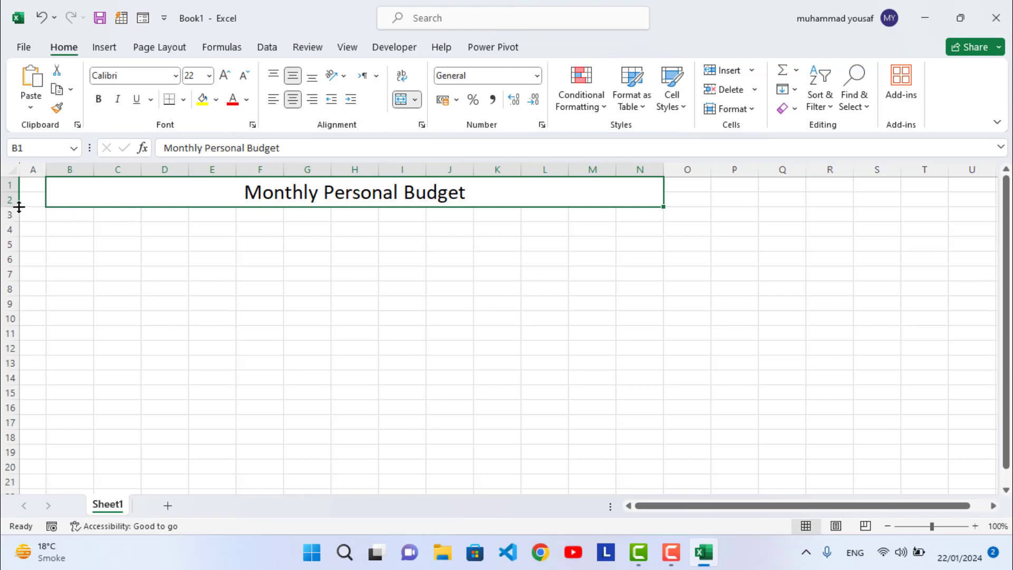
- Make row 2 taller and format the title in Arial Black at font size 26
drag(18, 207, 20, 224)
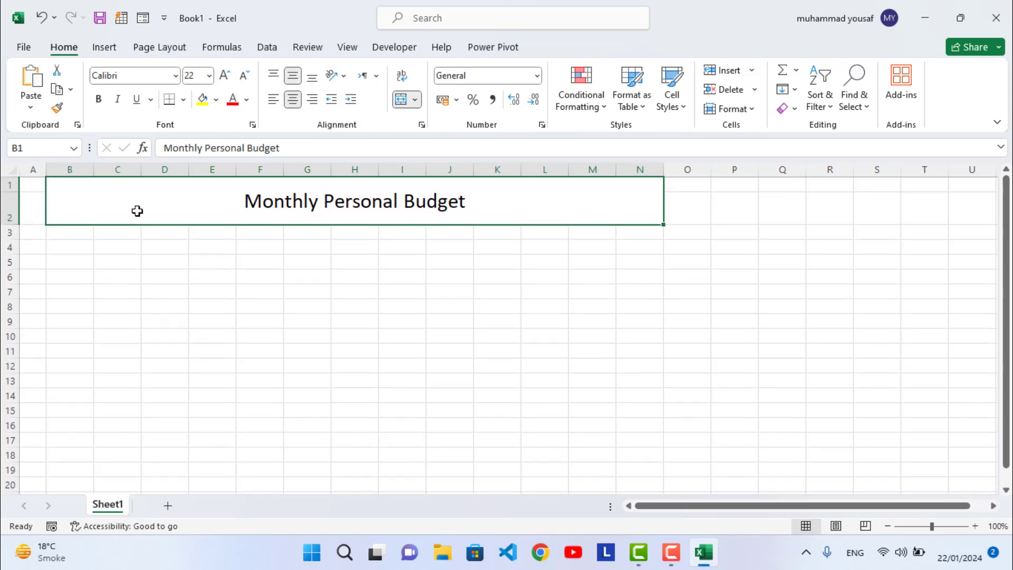
click(224, 75)
click(224, 75)
click(175, 76)
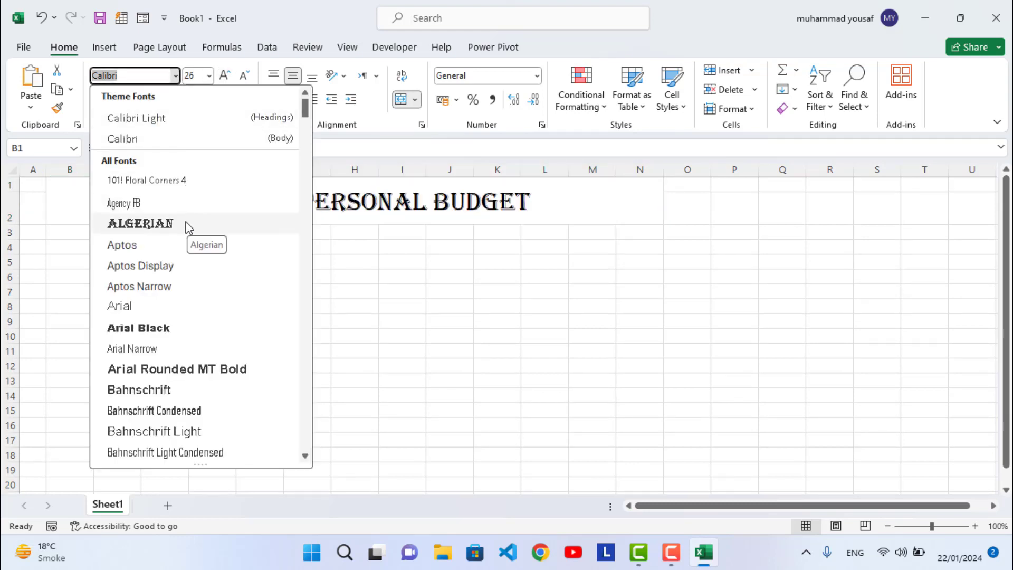
click(158, 330)
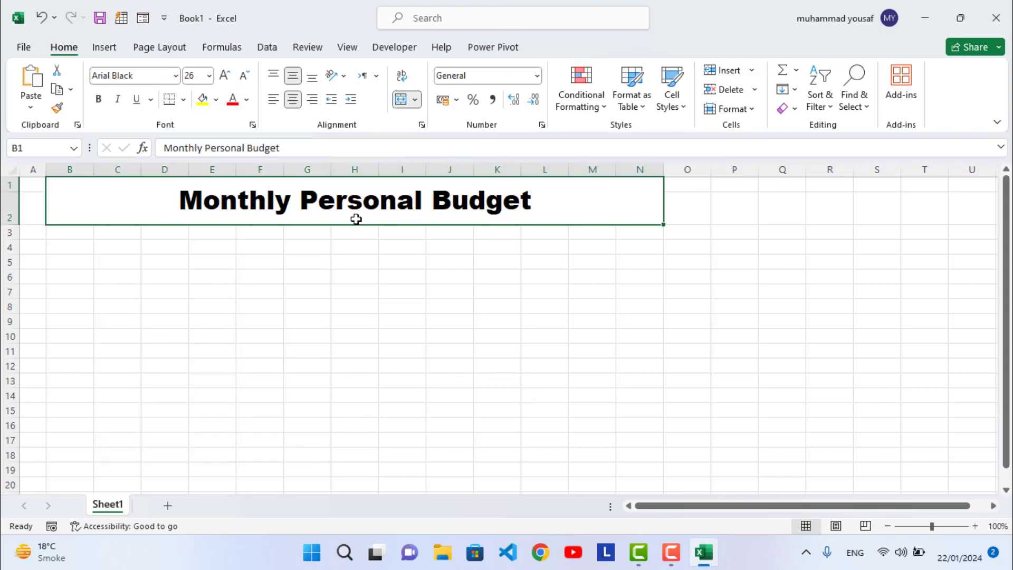
- Try a bright sky-blue fill from the standard color palette on the title cell, and remove it again
click(642, 273)
click(621, 213)
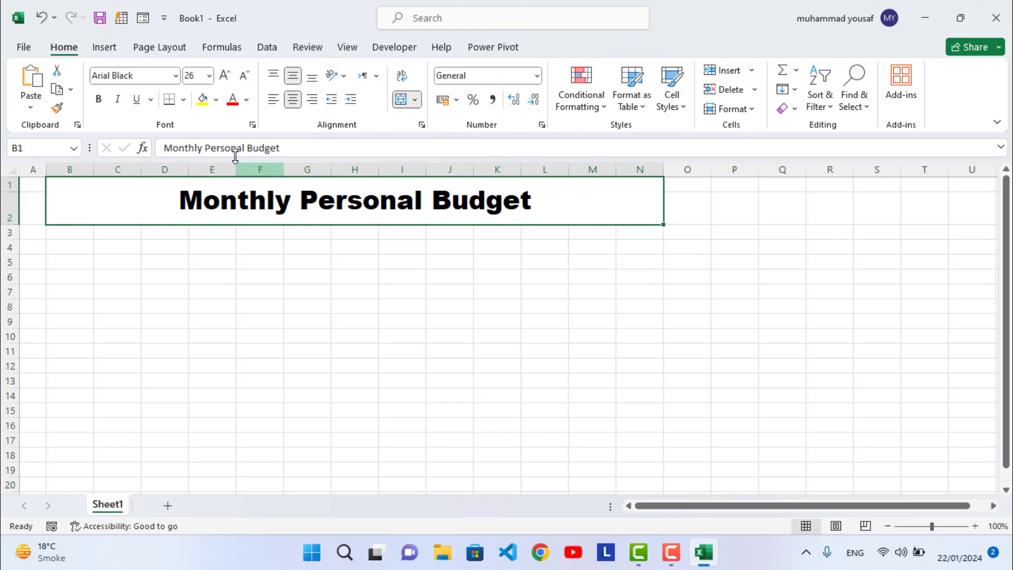
click(216, 99)
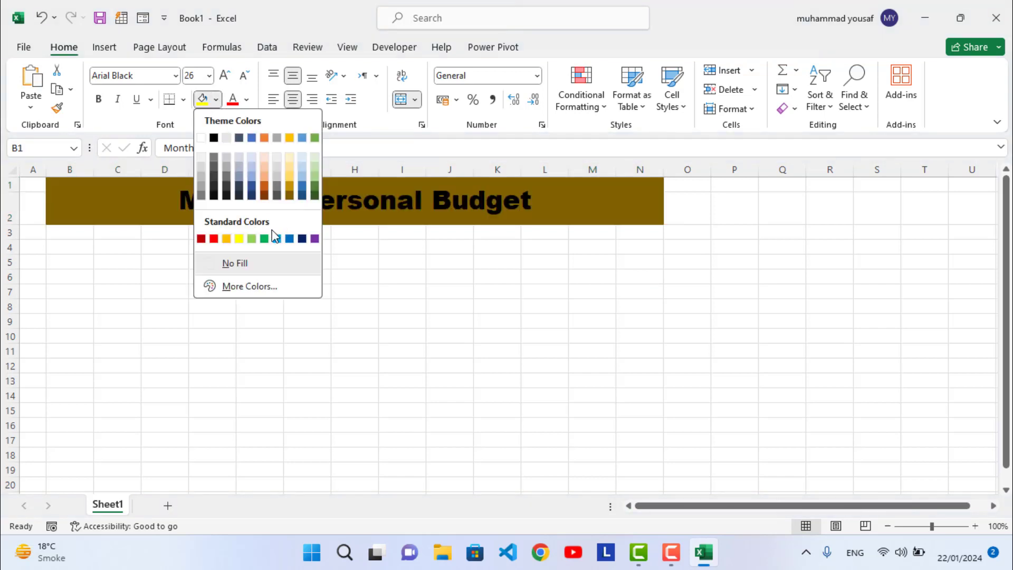
click(259, 288)
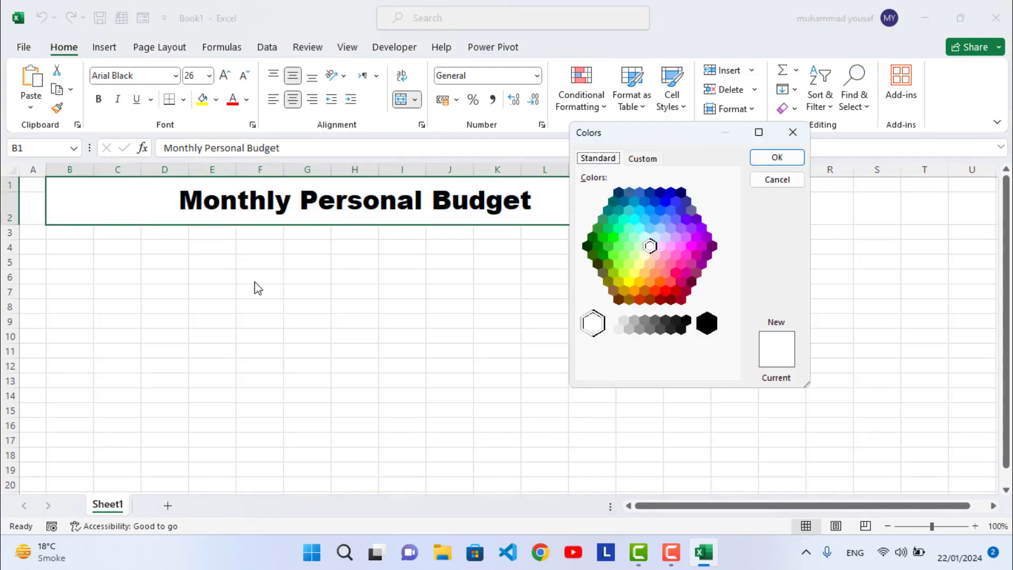
click(644, 219)
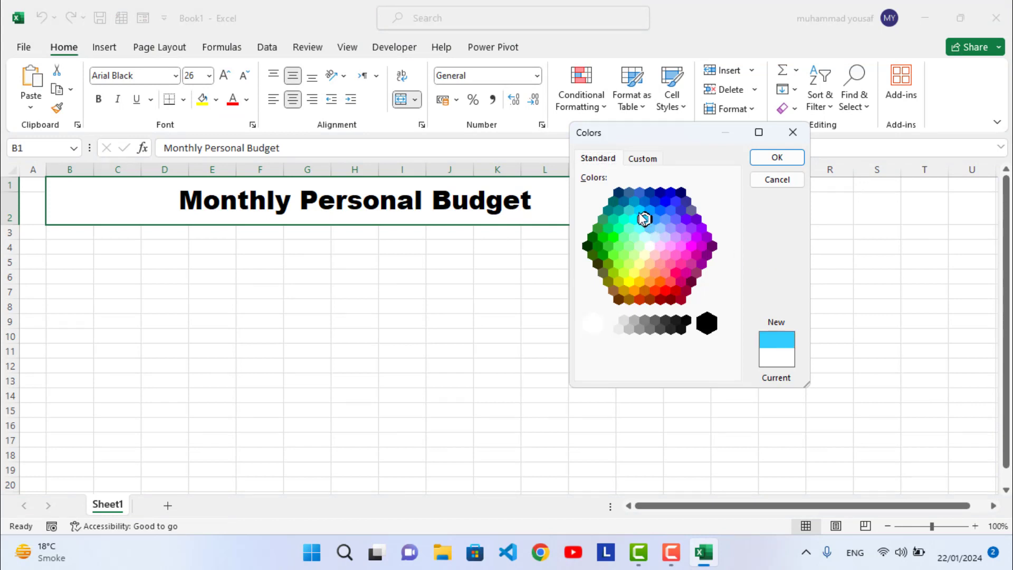
click(639, 210)
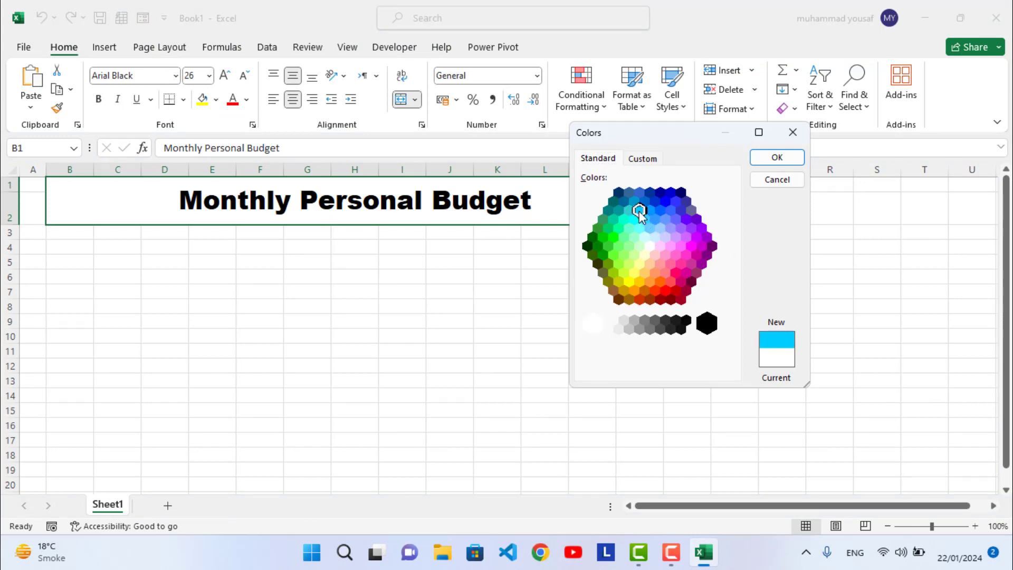
click(753, 161)
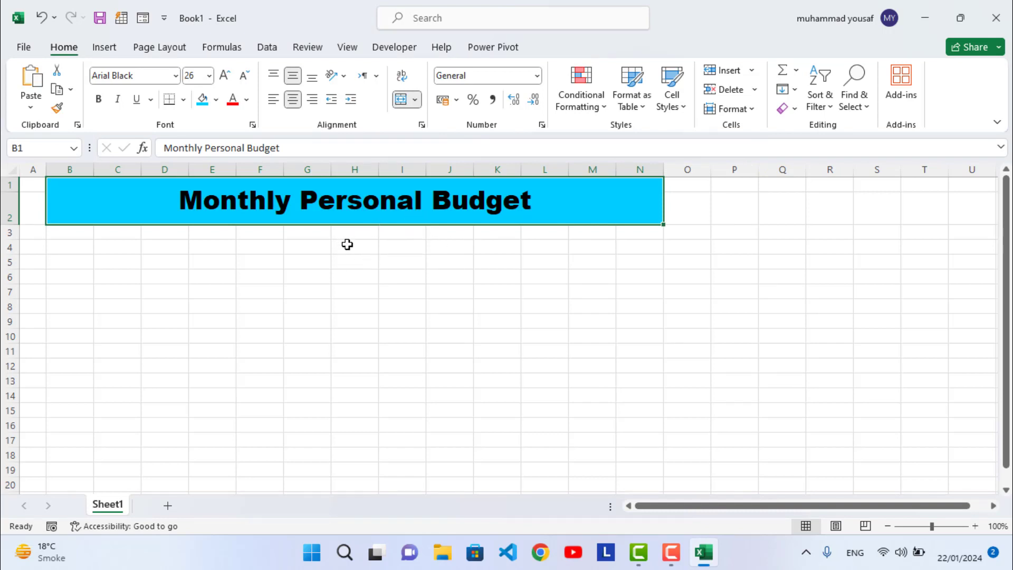
click(217, 104)
click(241, 303)
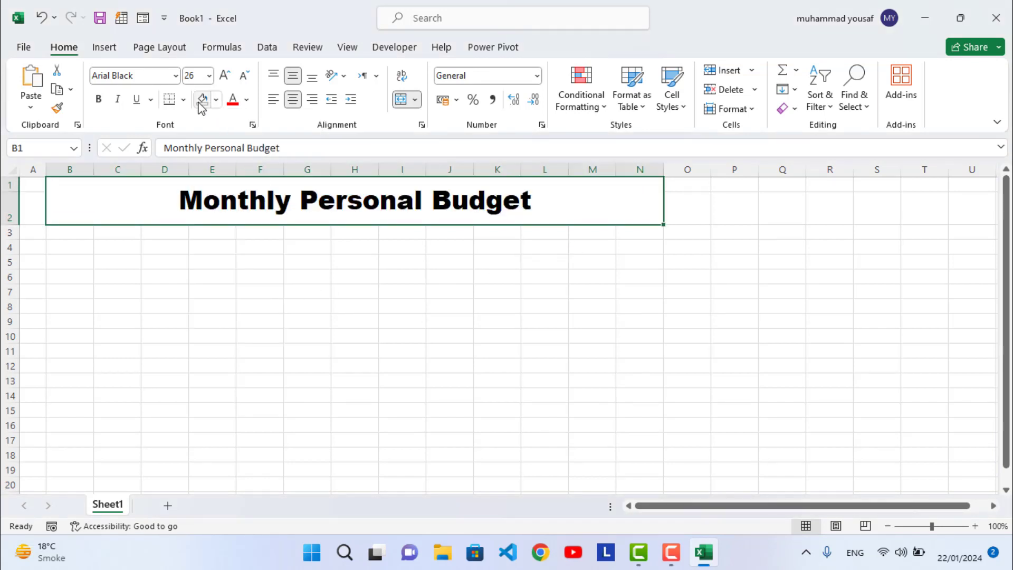
- Fill the title cell with a bright medium blue chosen from the standard colors of the extended color picker
click(217, 104)
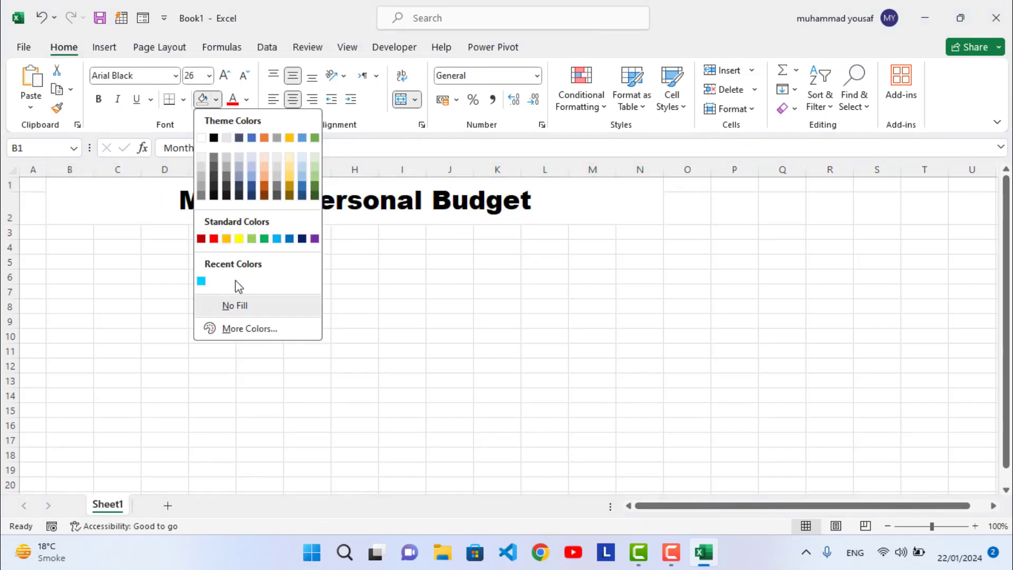
click(250, 328)
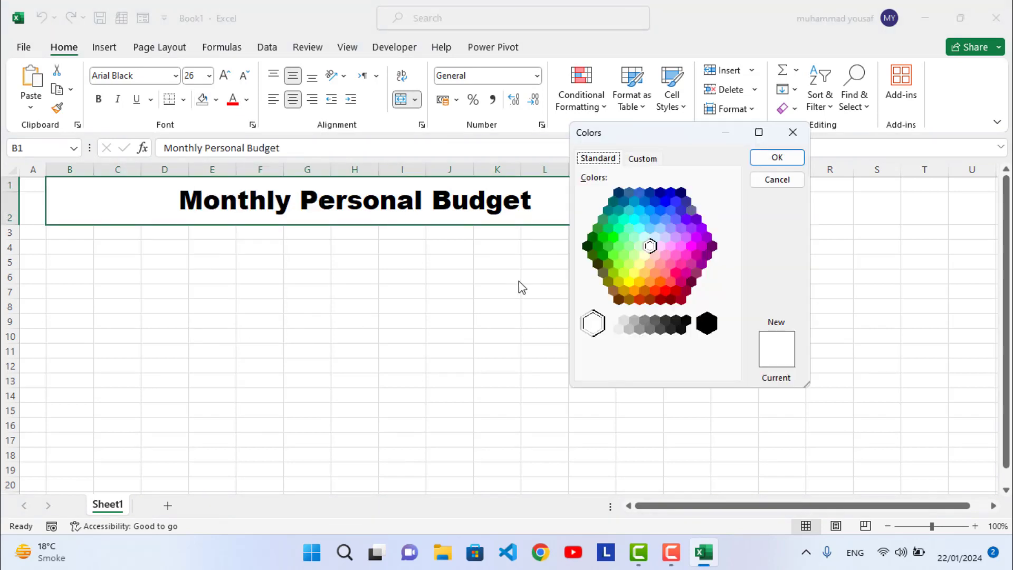
click(640, 210)
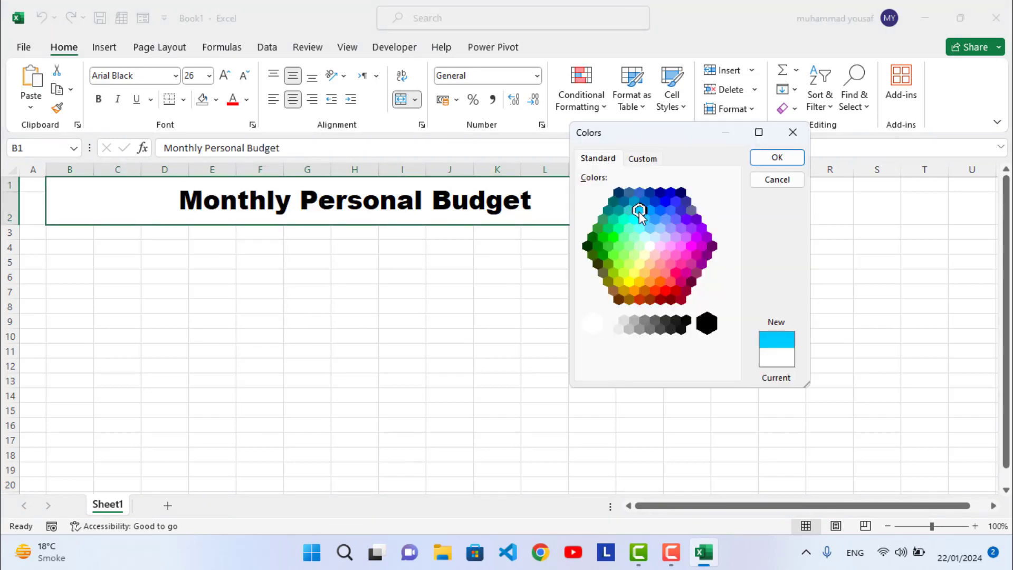
click(654, 221)
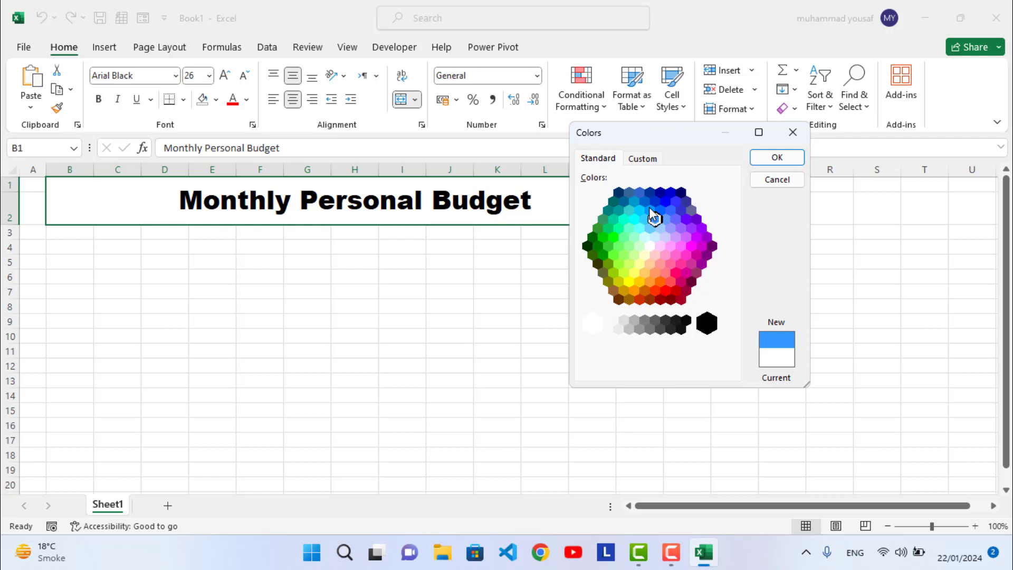
click(649, 211)
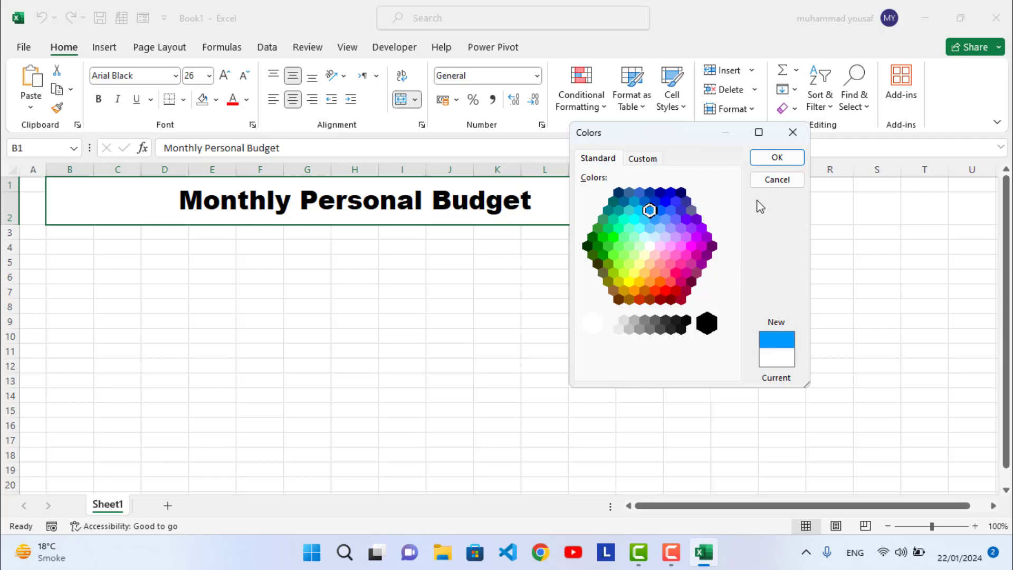
click(766, 161)
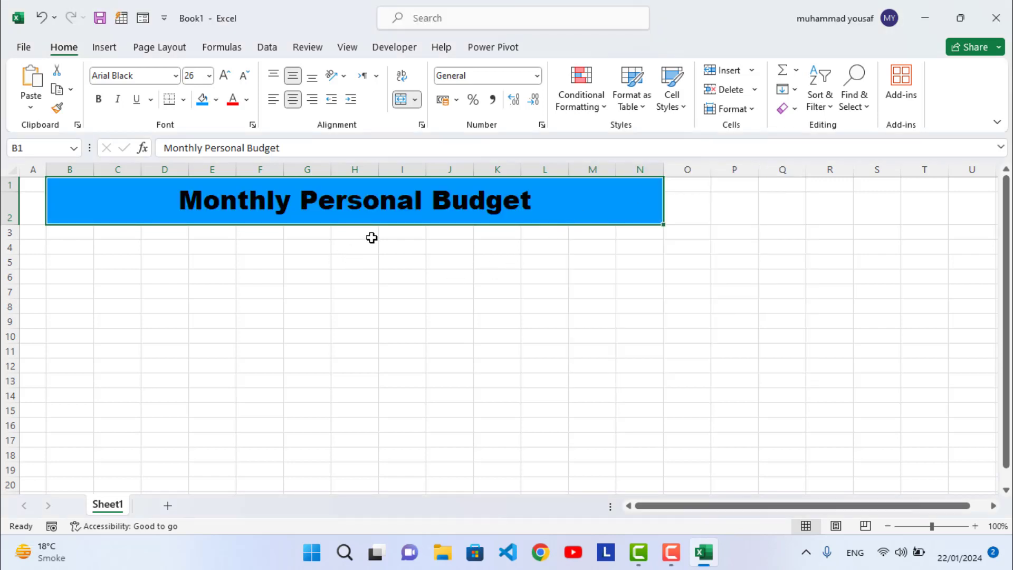
- Change the title's font color to a light gold theme shade
click(247, 100)
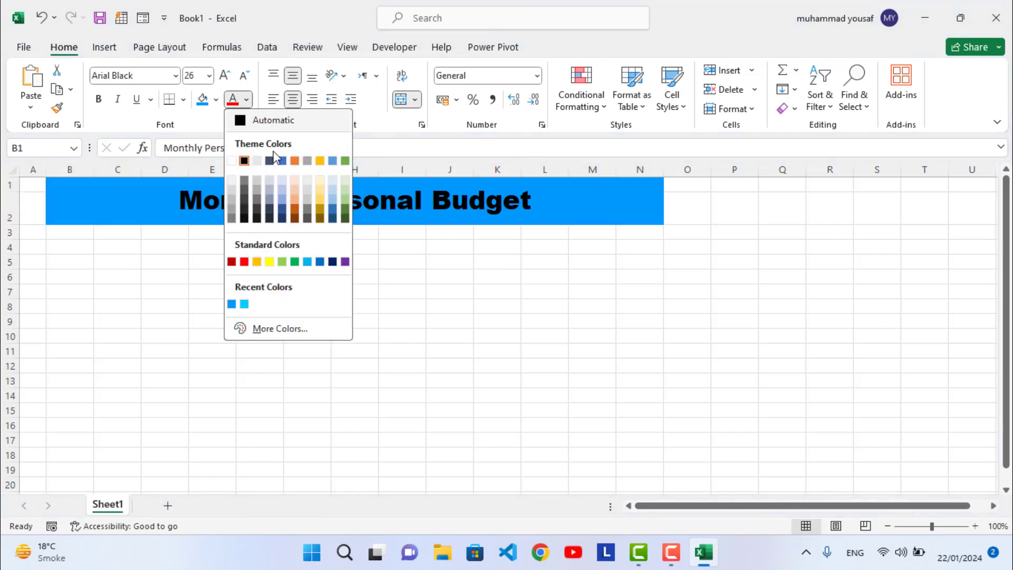
click(322, 199)
click(285, 252)
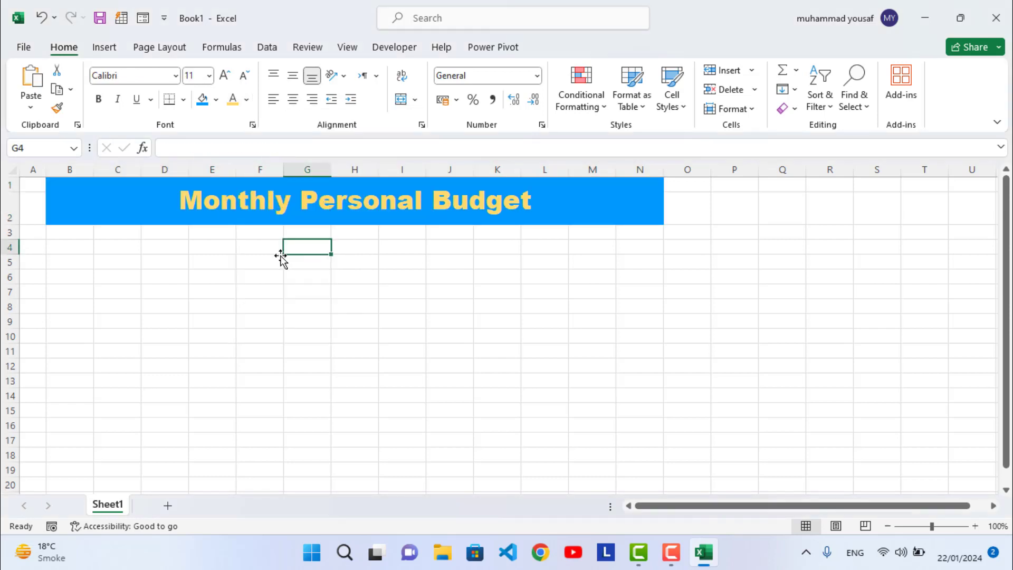
drag(95, 235, 269, 233)
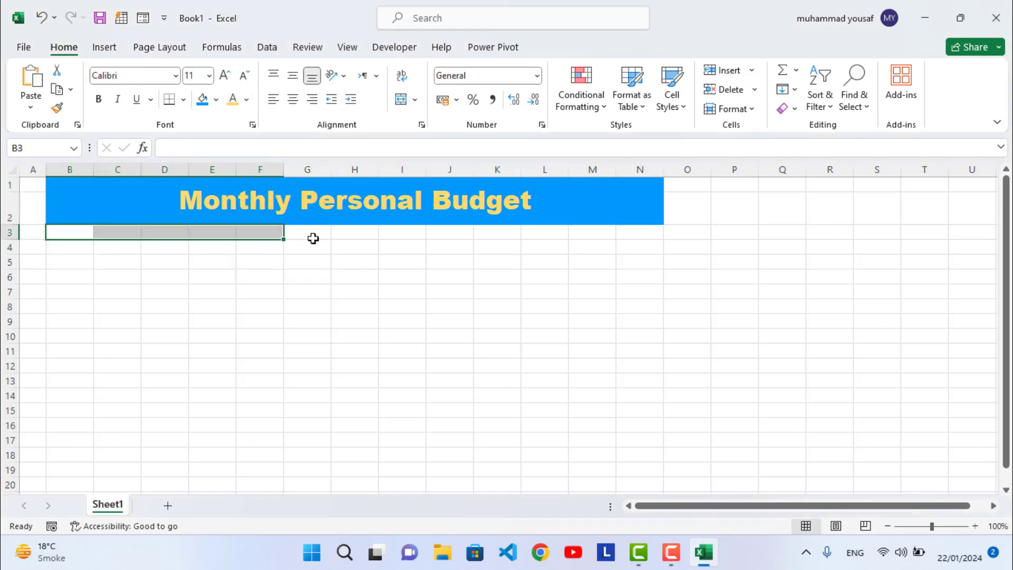
click(314, 239)
click(64, 247)
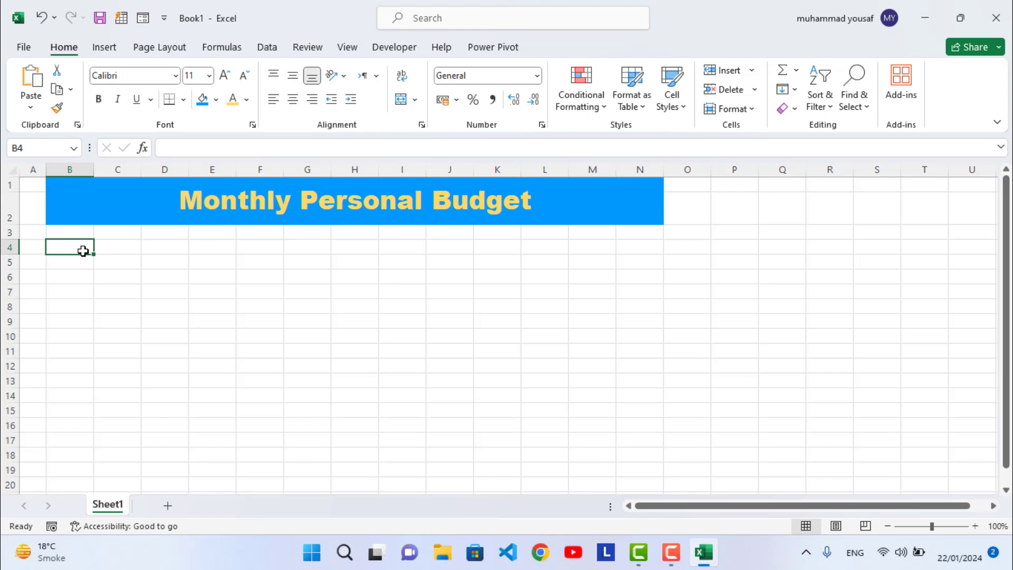
drag(95, 249, 192, 249)
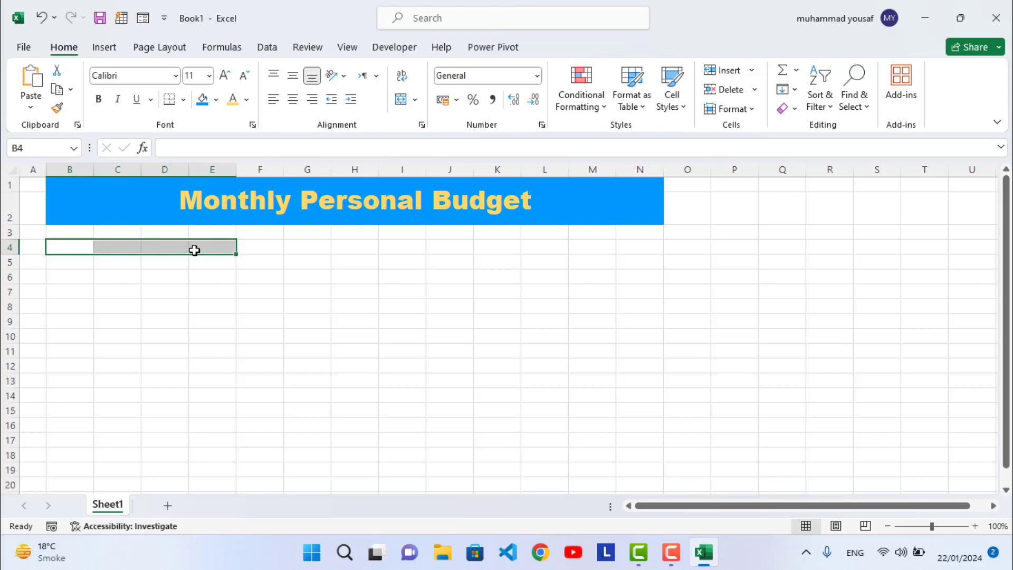
- Widen column B to about three times its width and enter the heading "Revenue" in B4
click(73, 249)
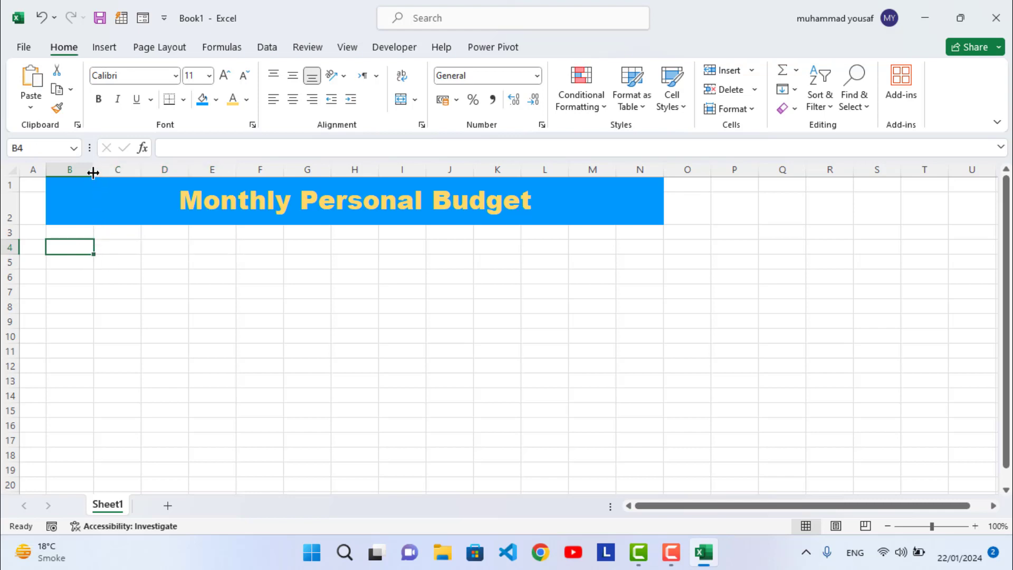
drag(94, 169, 193, 171)
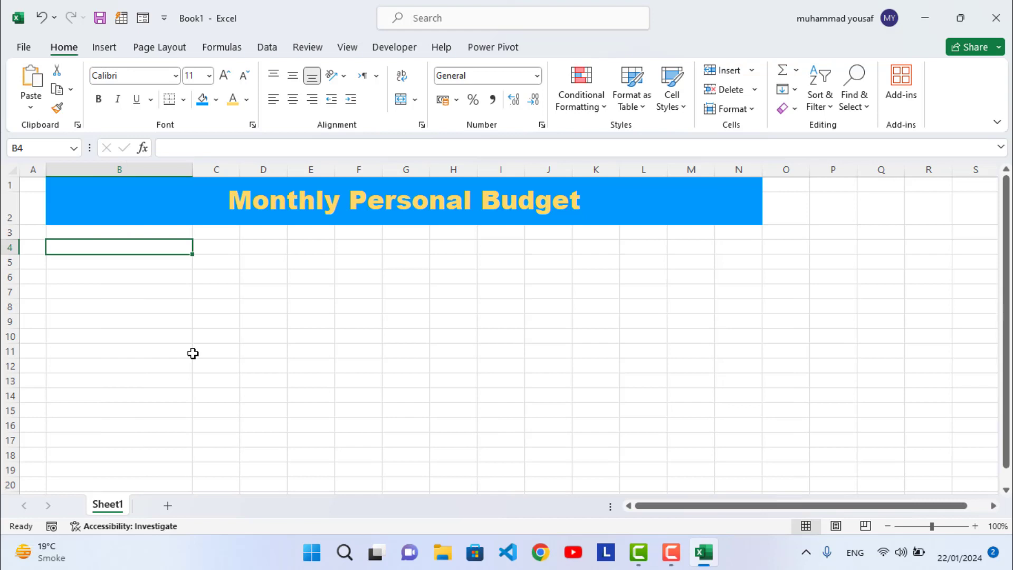
text(Revenue)
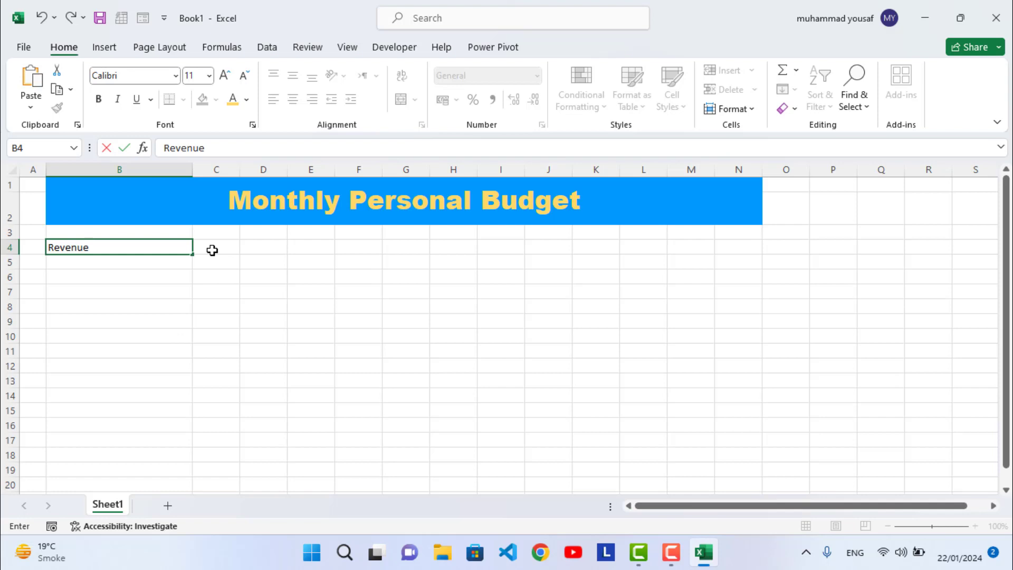
- Merge and center the cells C4:N4 beside the Revenue heading
drag(211, 248, 736, 249)
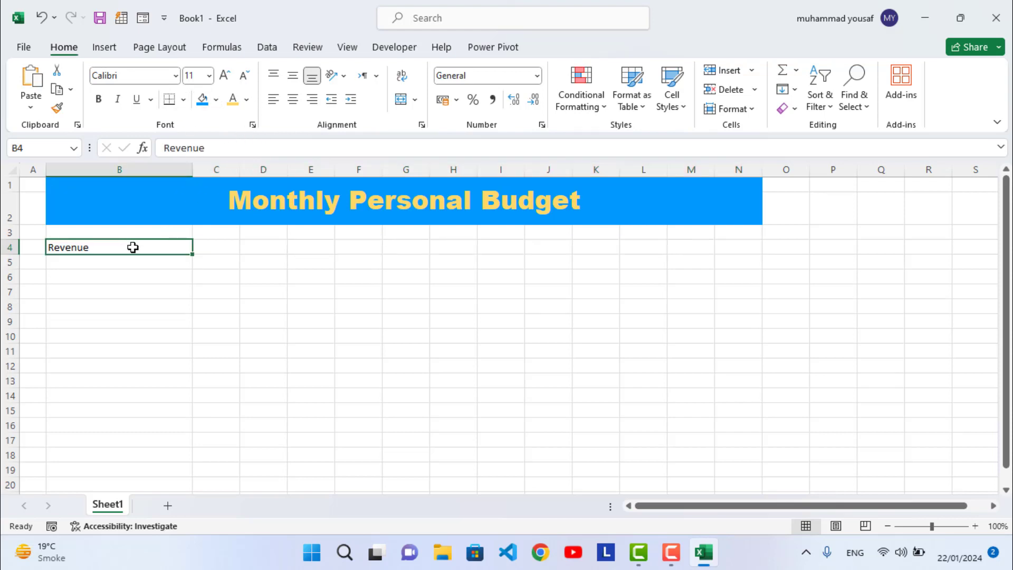
drag(219, 249, 736, 248)
click(405, 99)
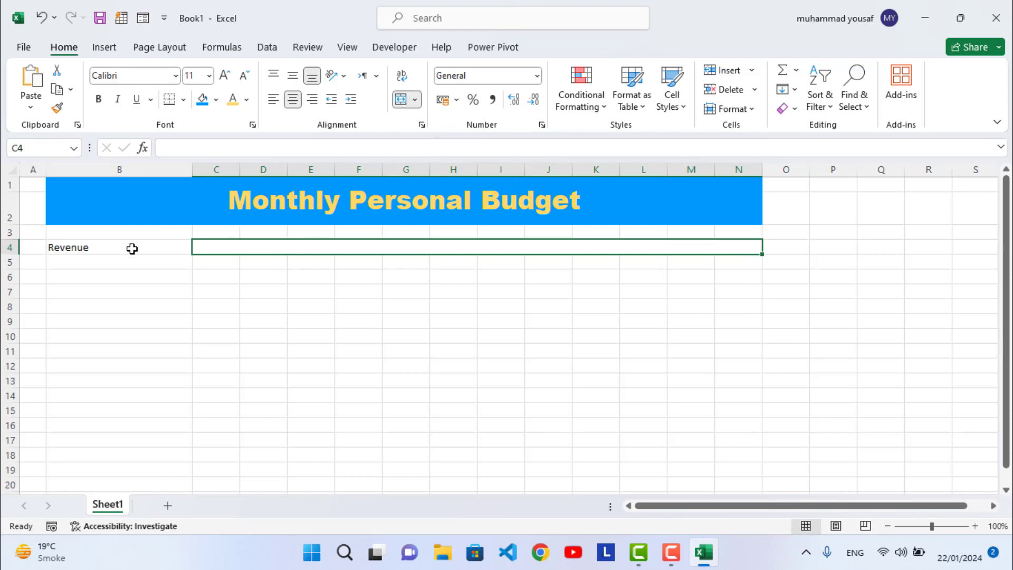
- Fill the Revenue row B4:N4 with the same recently used bright blue as the title
click(112, 251)
mouse_move(214, 256)
mouse_down()
mouse_move(484, 238)
mouse_move(509, 246)
mouse_move(32, 247)
mouse_move(198, 251)
mouse_up()
drag(114, 247, 346, 248)
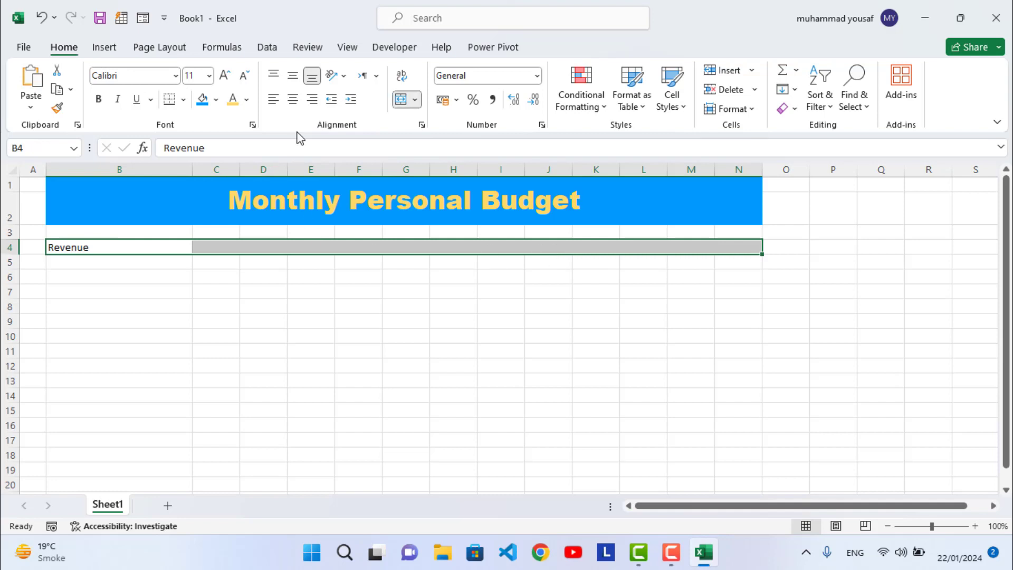
click(216, 99)
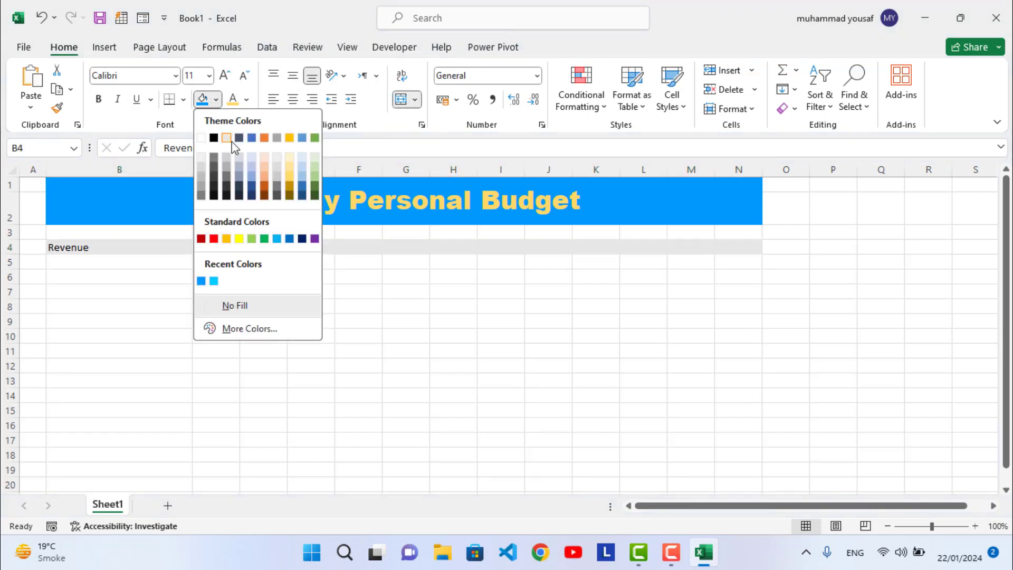
click(201, 282)
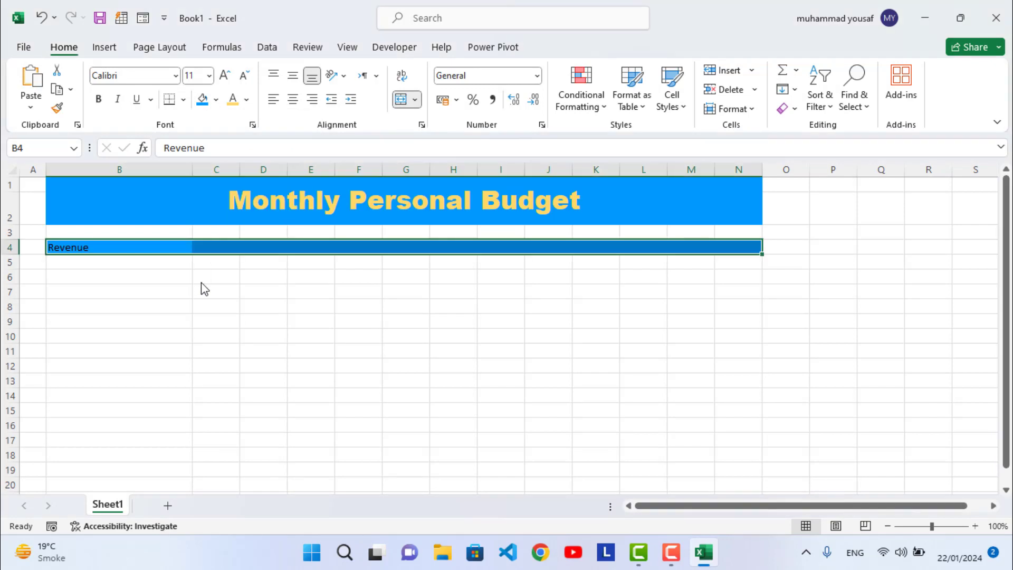
- Enlarge the Revenue heading in B4 to font size 14 and make it bold
click(77, 250)
click(229, 81)
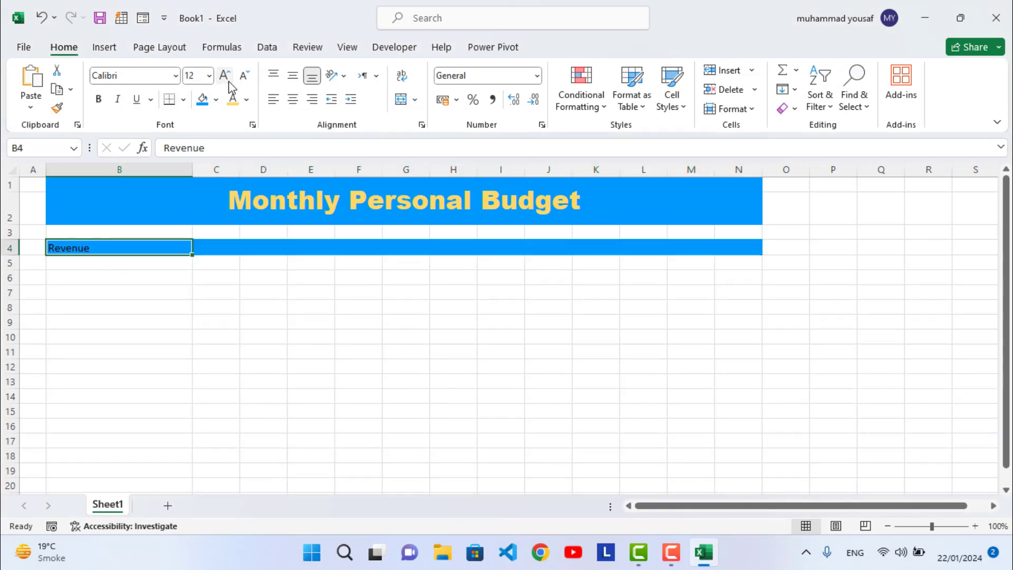
click(229, 81)
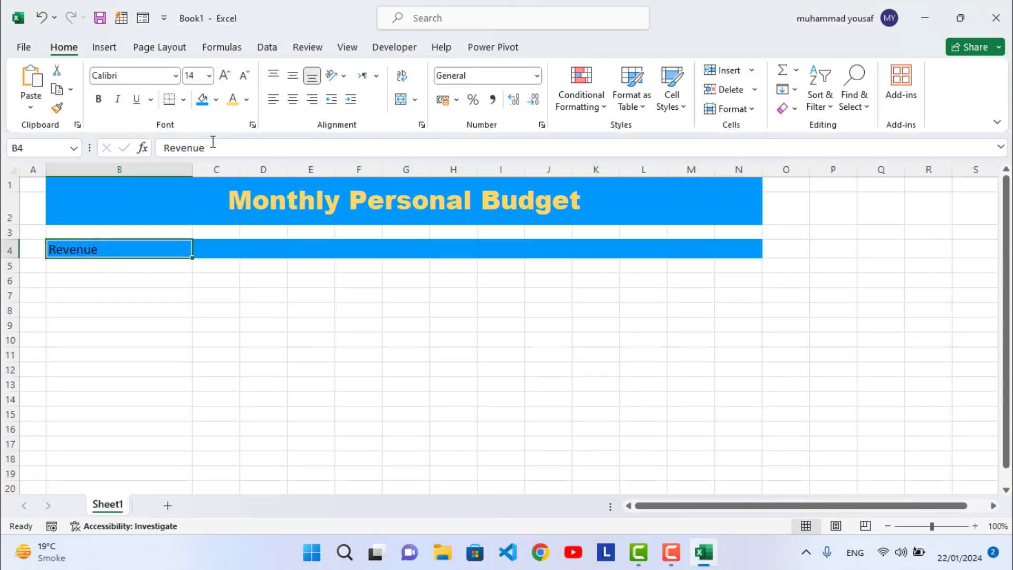
click(98, 99)
click(154, 275)
click(136, 234)
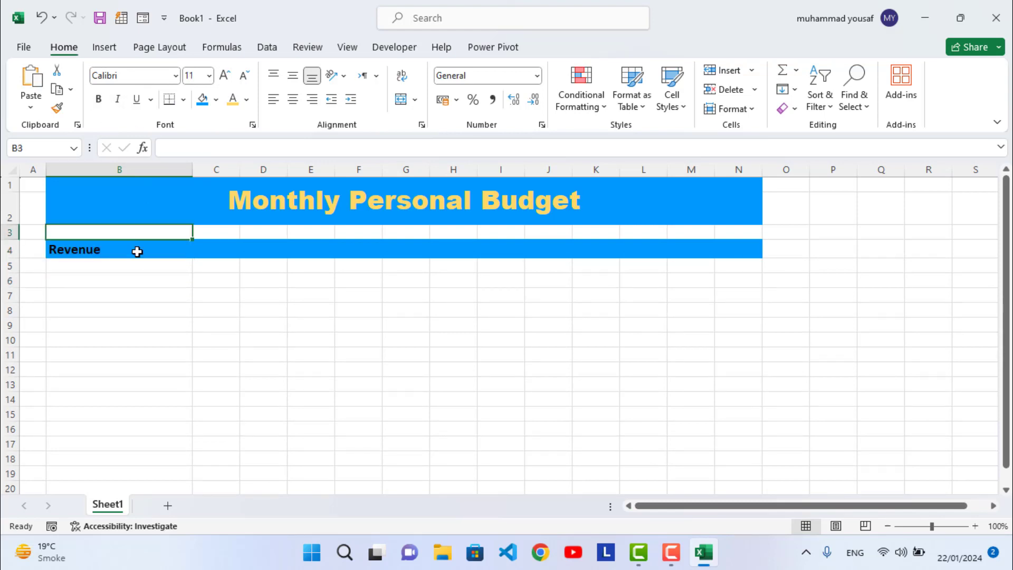
- Change the Revenue heading's font color to white
click(137, 252)
click(247, 100)
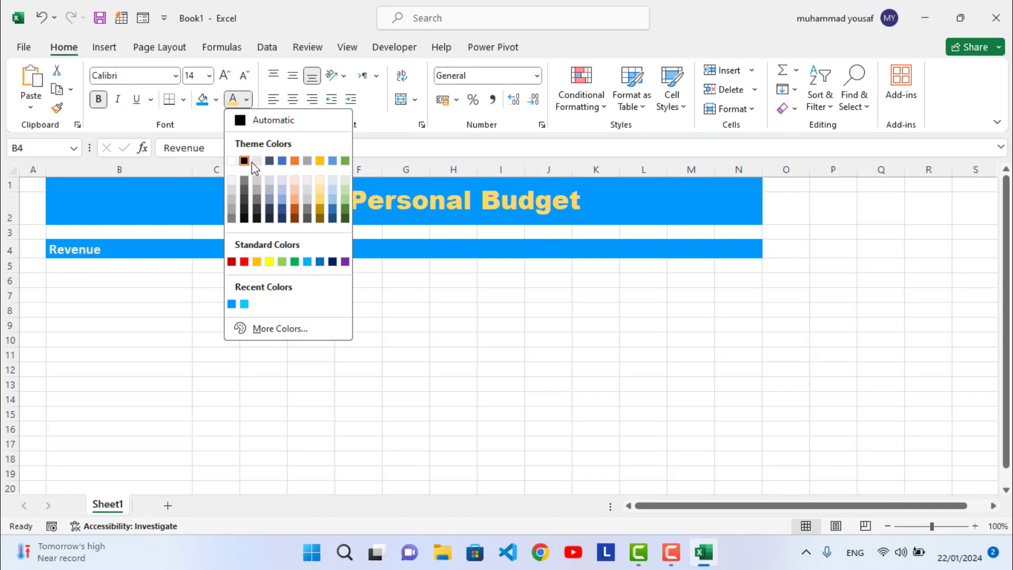
click(232, 160)
- Enter "Income" in B5 and fill the month headers from JAN through DEC across C5:N5
click(127, 268)
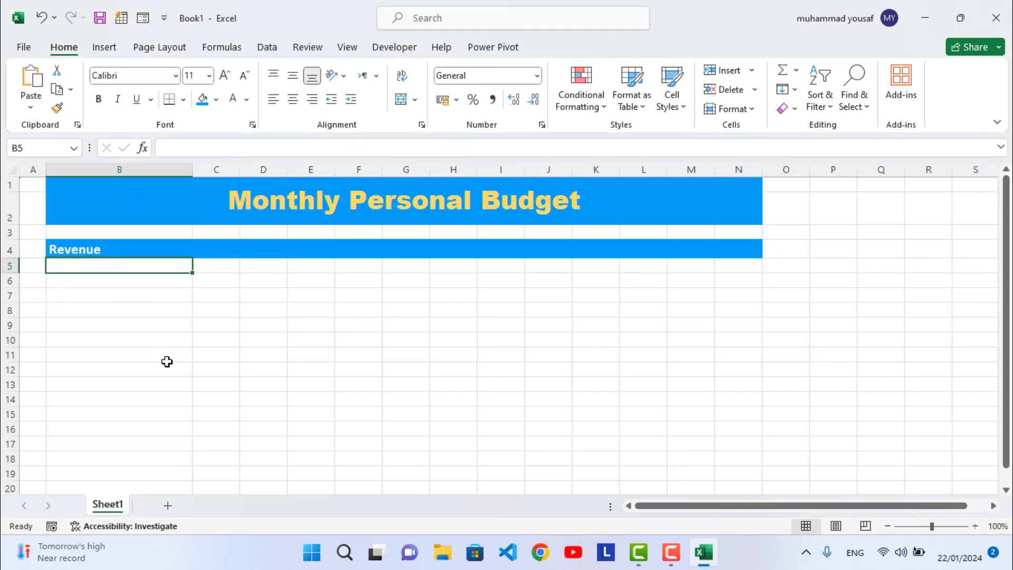
text(Income)
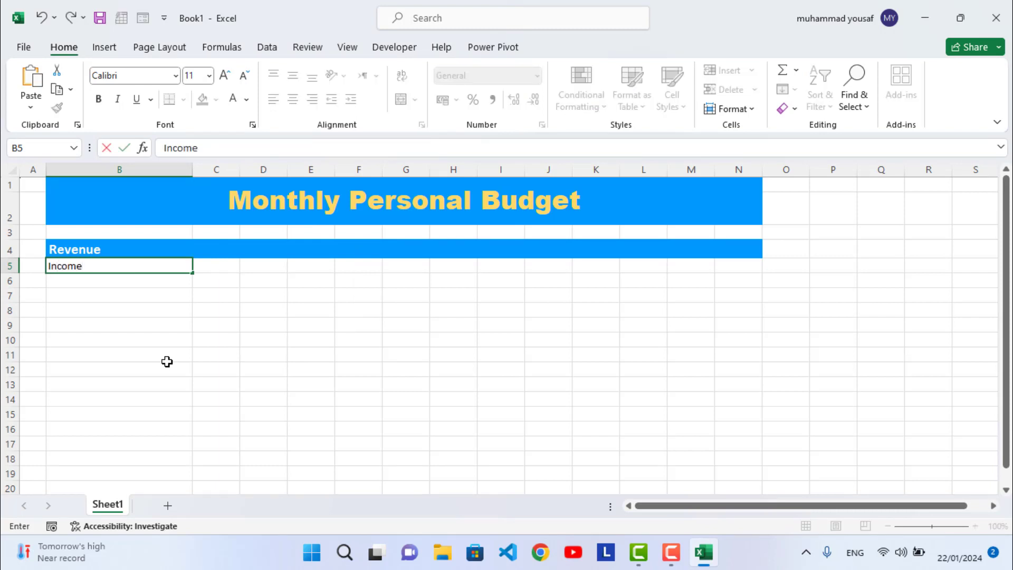
key(Tab)
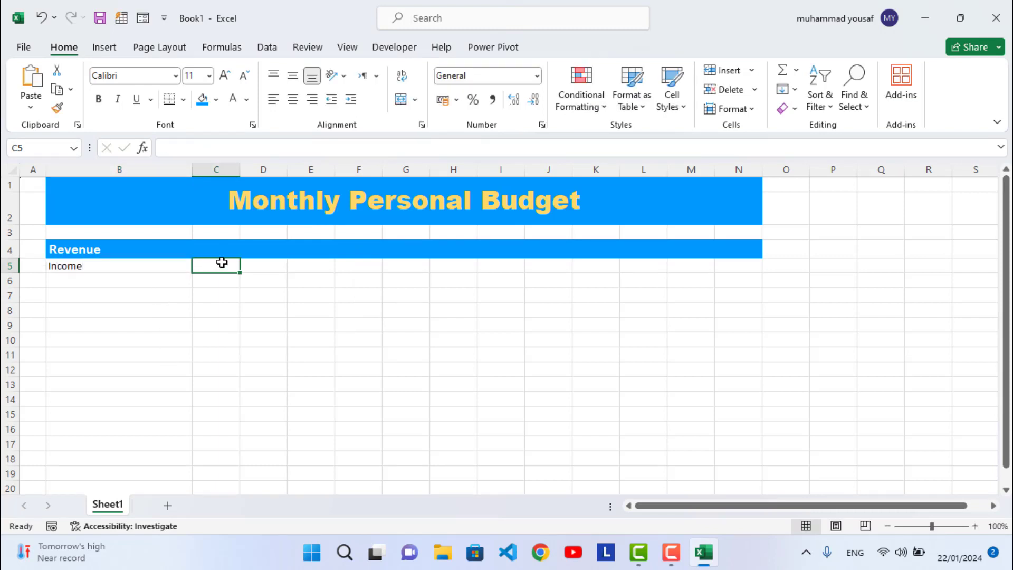
text(JAN)
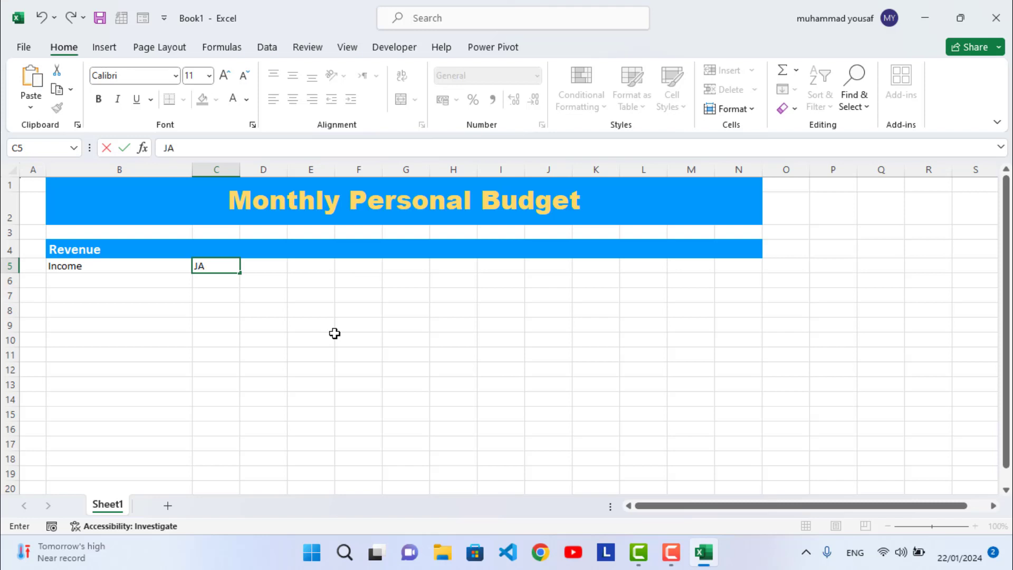
click(256, 267)
click(225, 265)
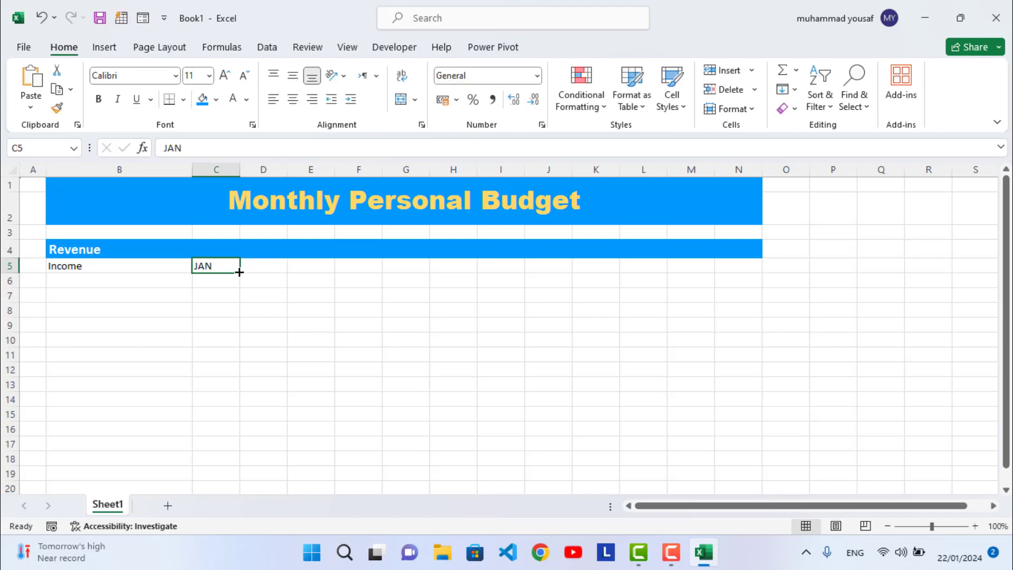
drag(239, 272, 740, 284)
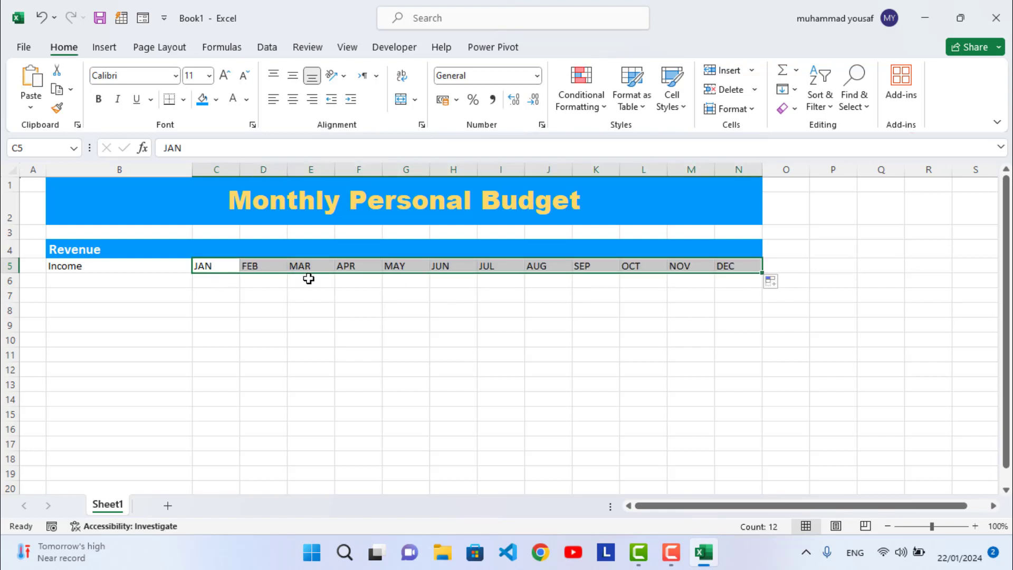
click(89, 266)
drag(78, 266, 383, 290)
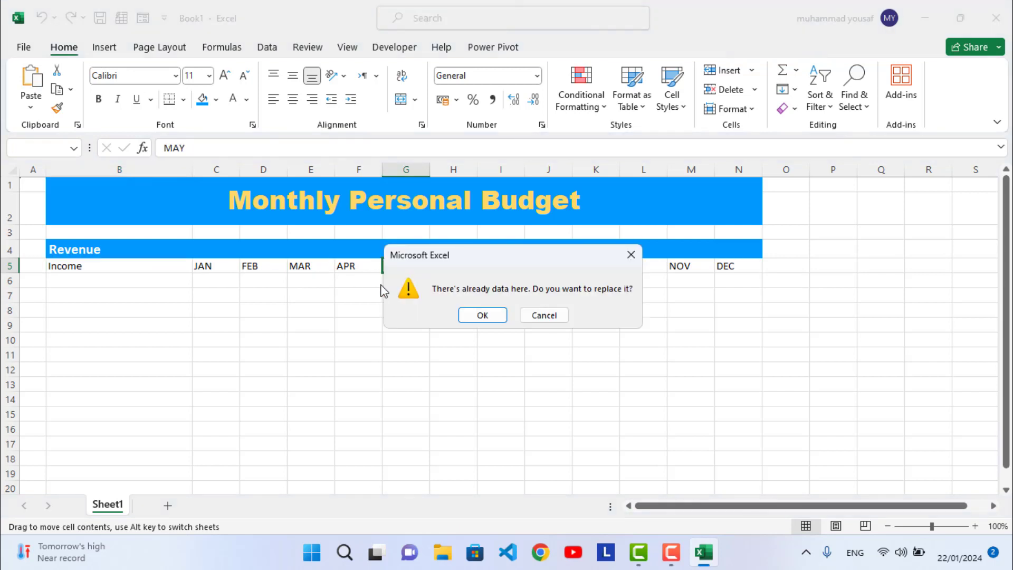
click(549, 316)
- Fill the Income header row B5:N5 with a light blue theme color
drag(131, 264, 725, 267)
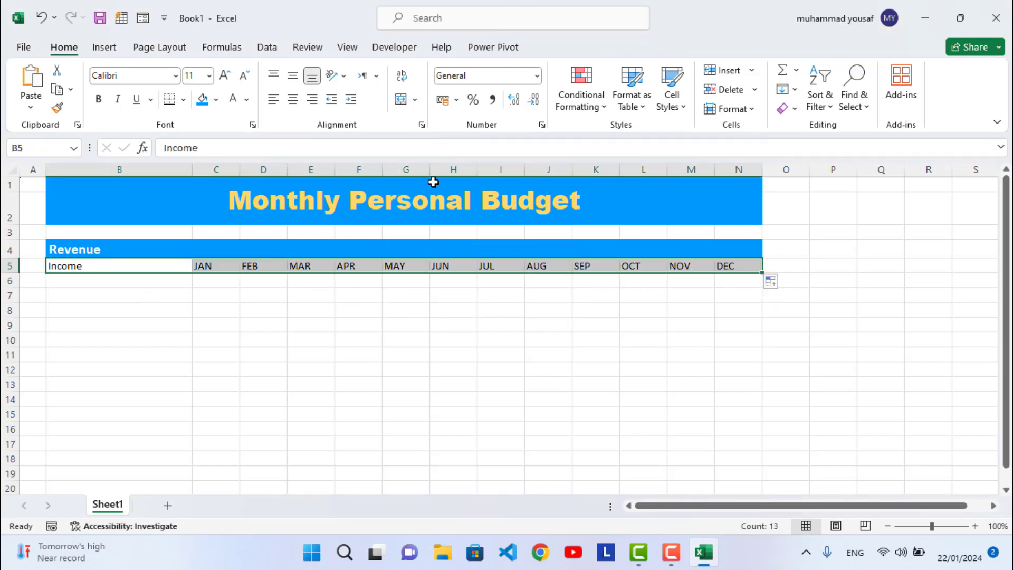
click(217, 100)
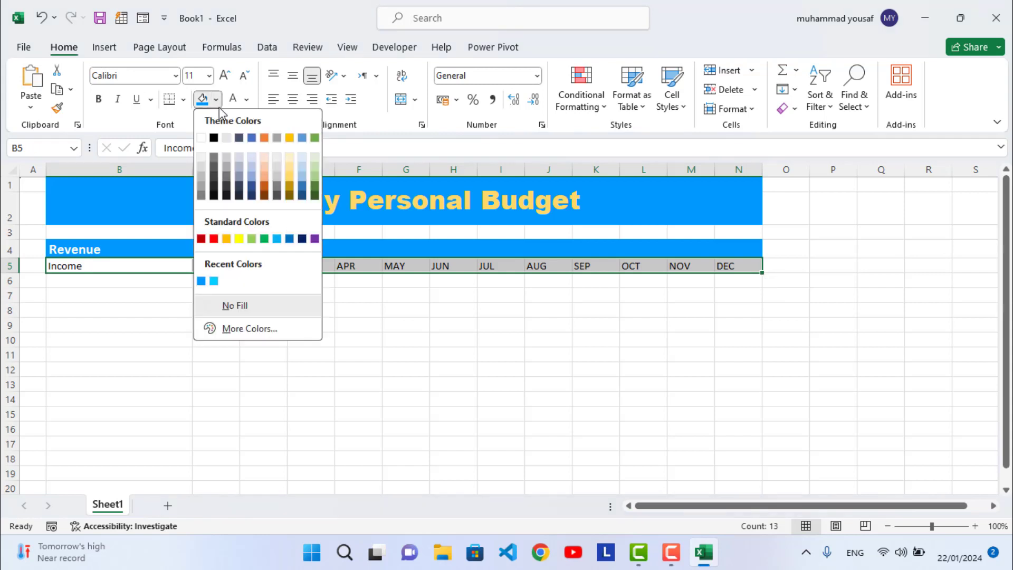
click(254, 166)
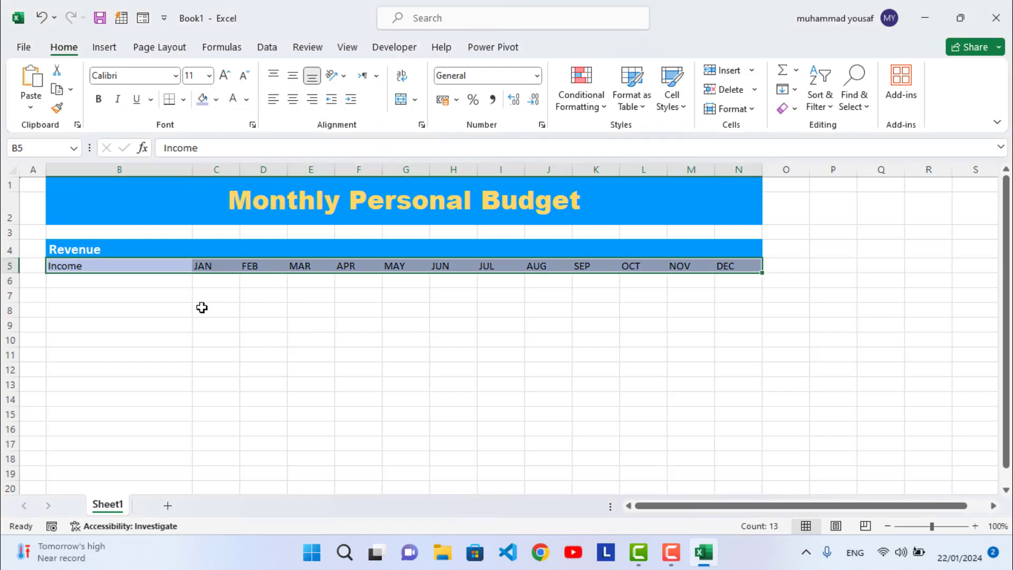
- Enter the income row labels Wages, P/J, Others and Total in B6:B9
click(161, 285)
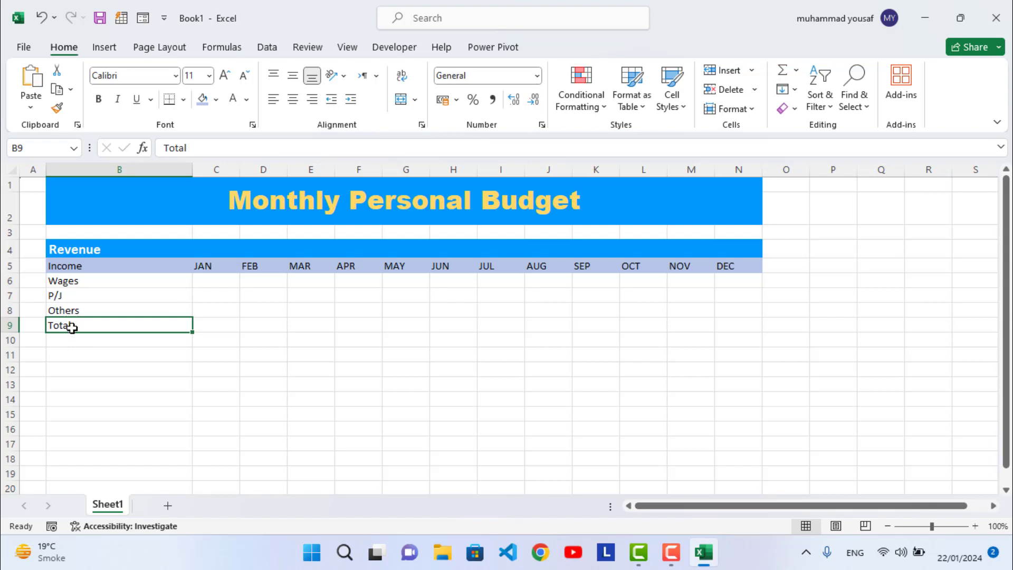
click(81, 267)
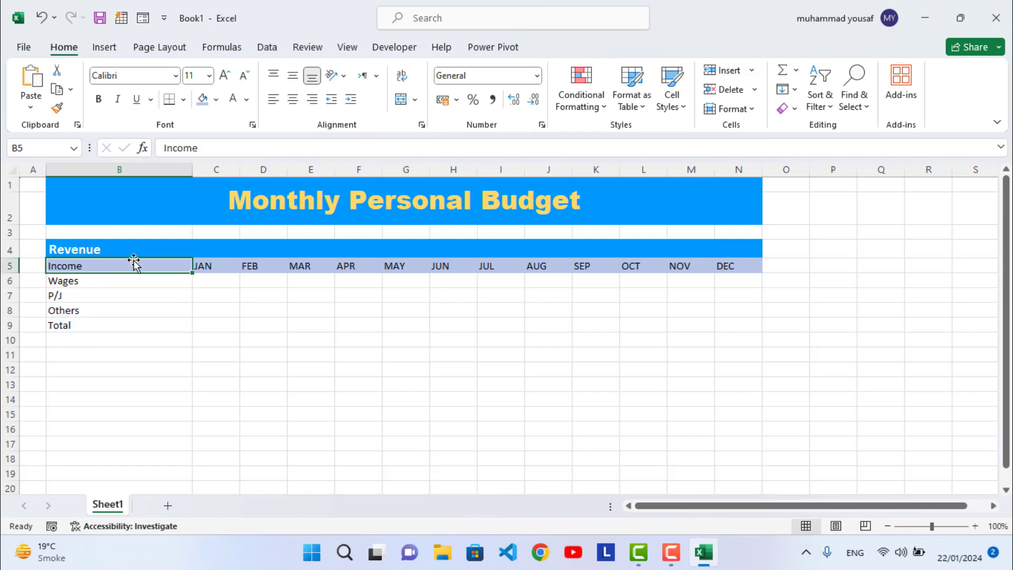
- Bold the Income header in B5 at font size 12 and bold the row labels in B6:B9
key(ctrl+b)
click(224, 74)
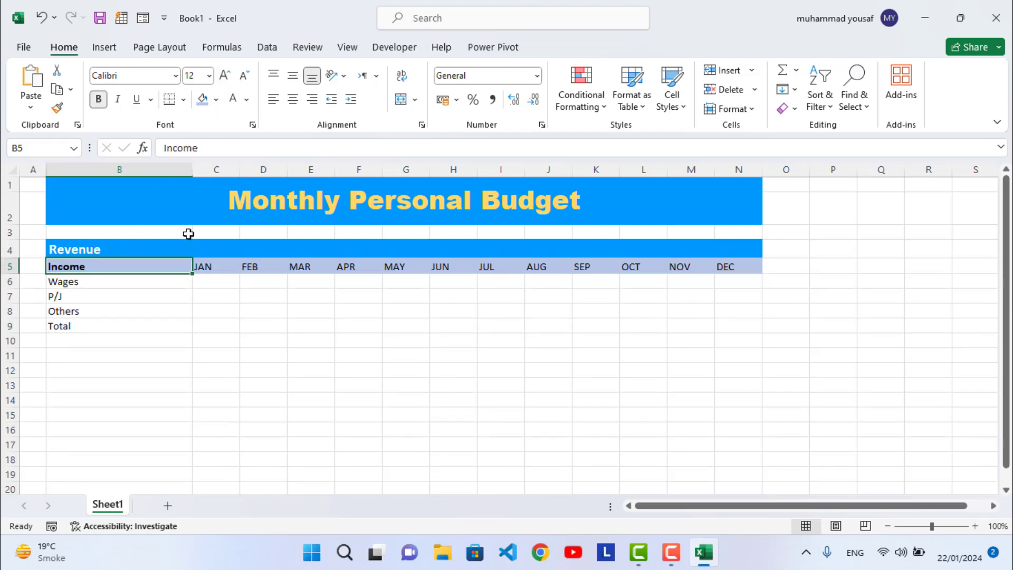
drag(86, 285, 91, 322)
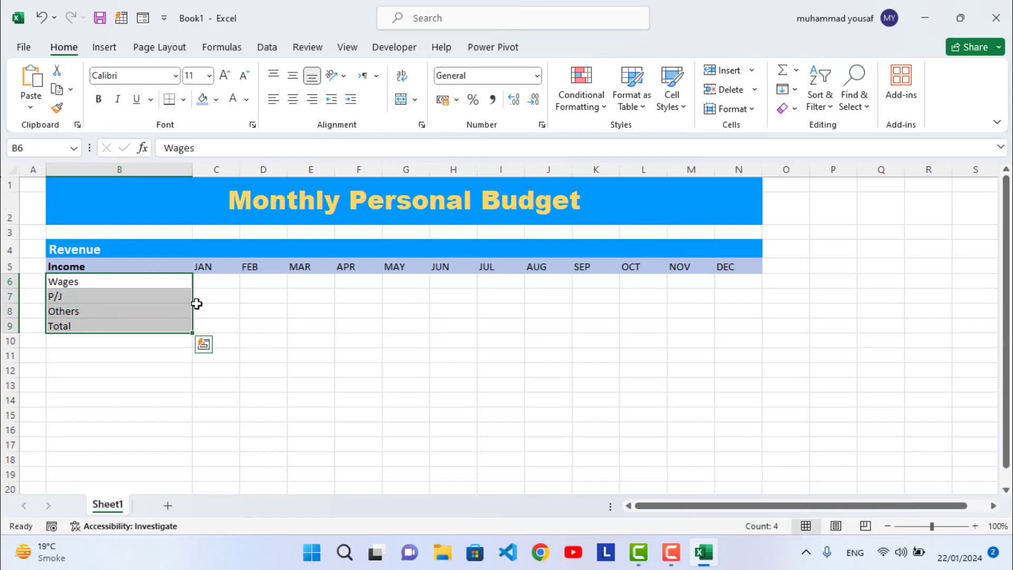
key(ctrl+b)
click(147, 310)
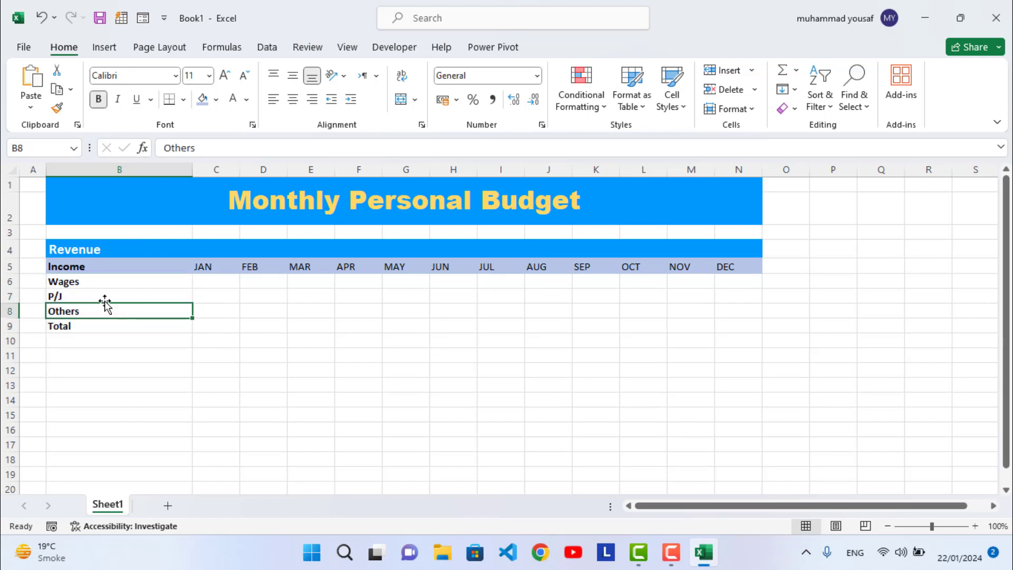
- Enter the January income total in C9 with the formula =SUM(C6:C8)
click(211, 284)
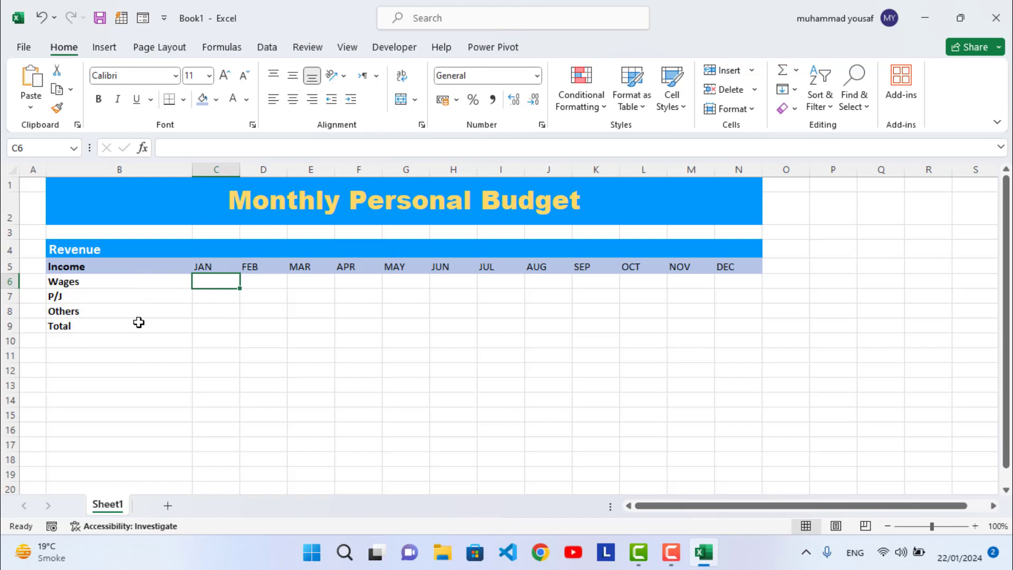
click(212, 332)
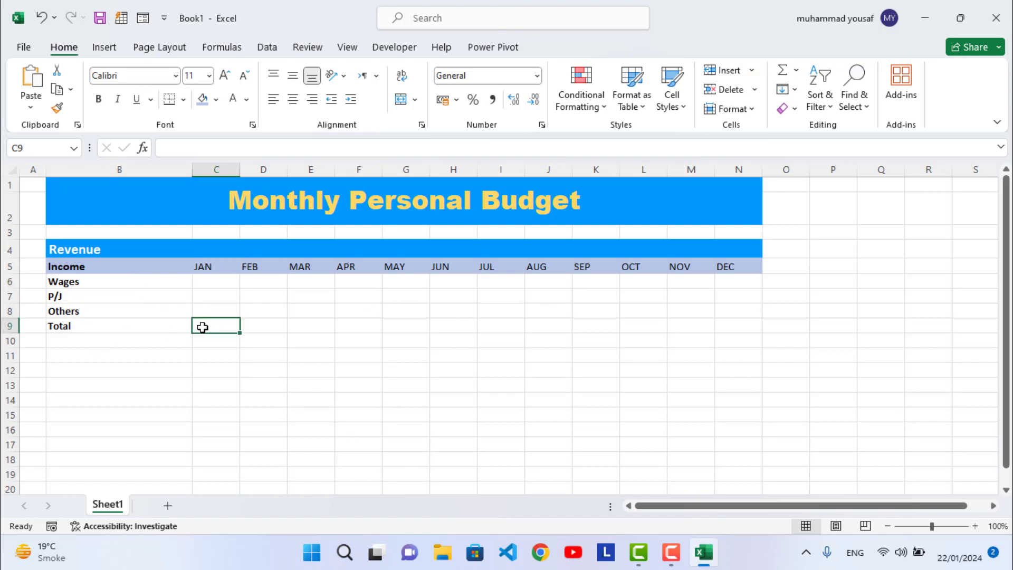
text(=sum()
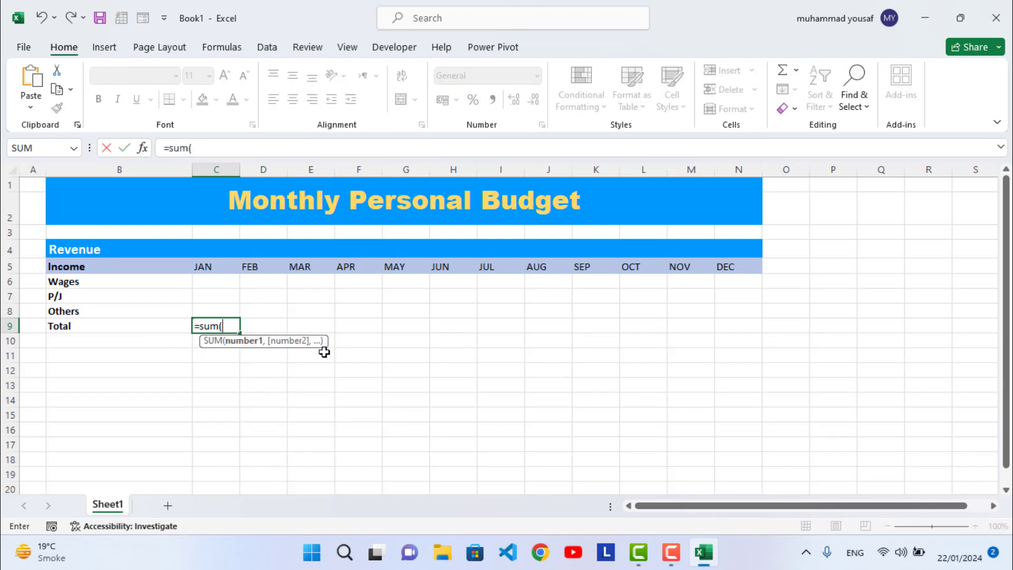
drag(224, 283, 224, 309)
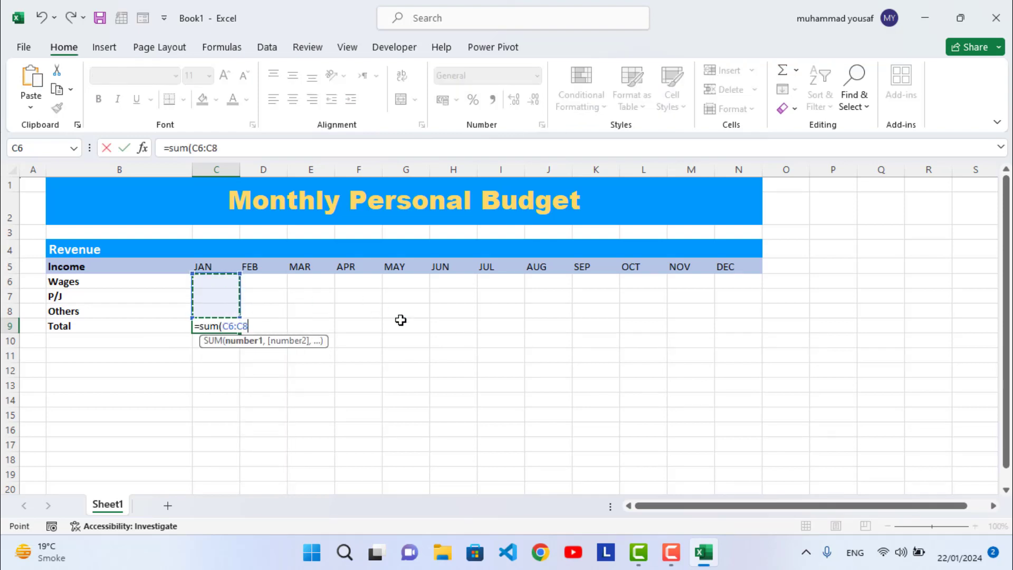
text())
key(Return)
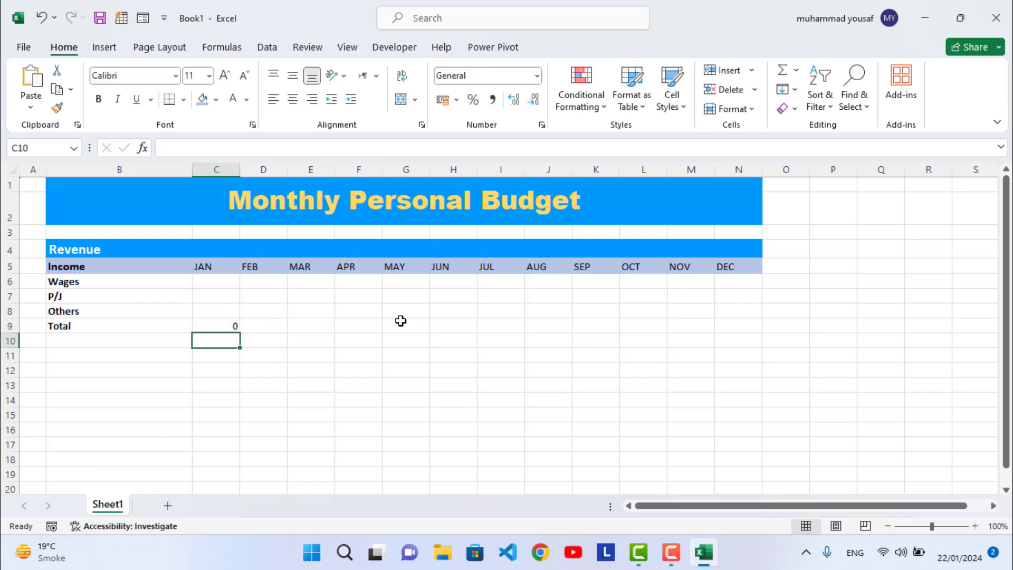
click(232, 325)
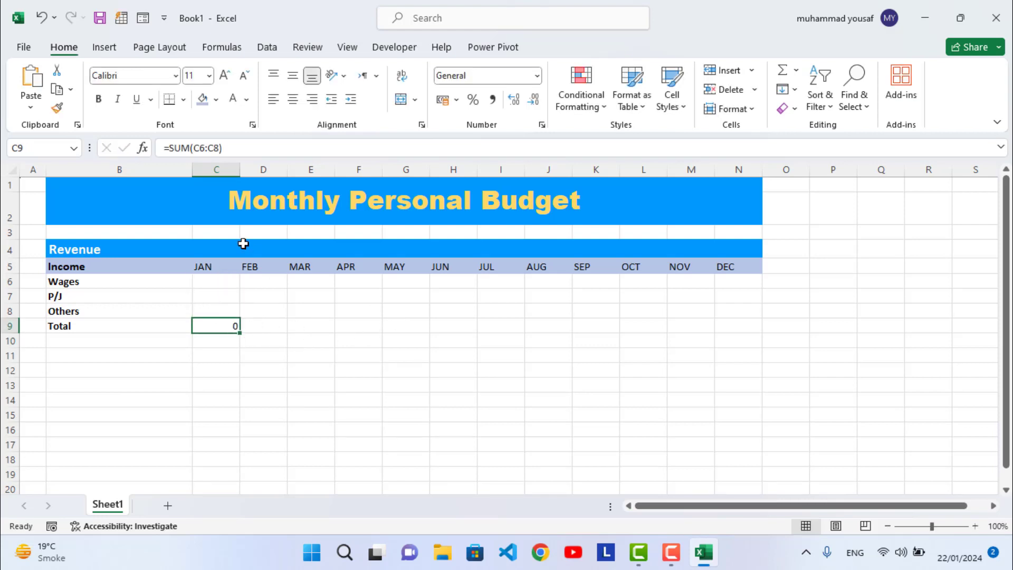
- Apply the dollar Accounting number format to the income cells C6:N9
mouse_move(216, 282)
mouse_down()
mouse_move(452, 321)
mouse_move(724, 321)
mouse_up()
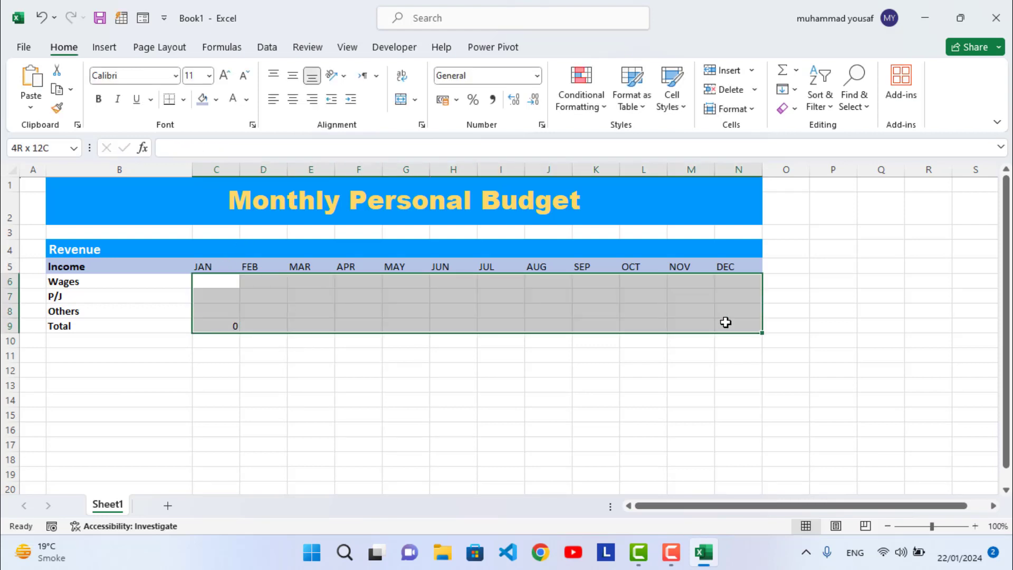
click(457, 100)
click(466, 121)
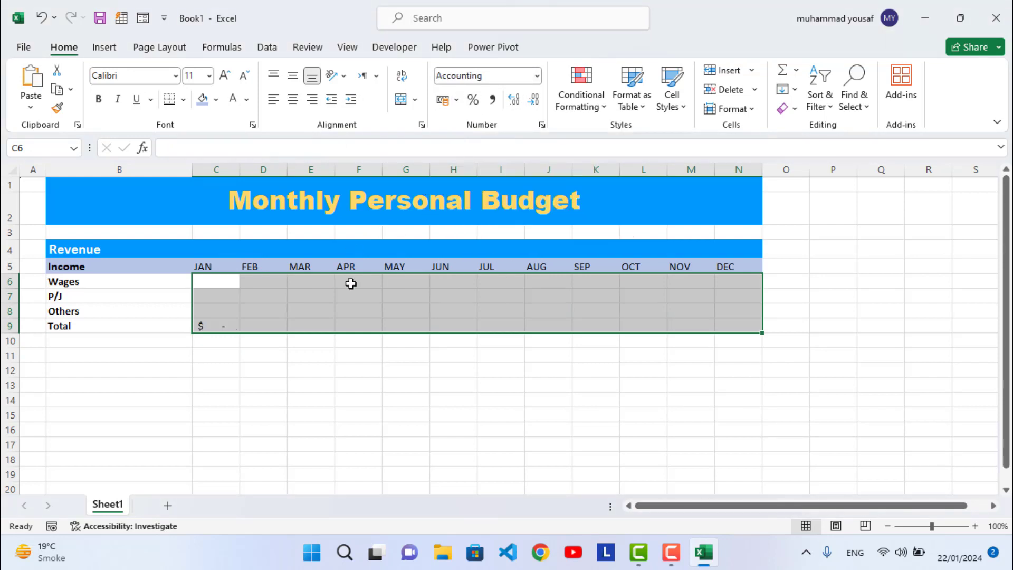
- Enter the January income amounts in C6:C8: 2000 for Wages, 900 for P/J and 300 for Others
click(207, 285)
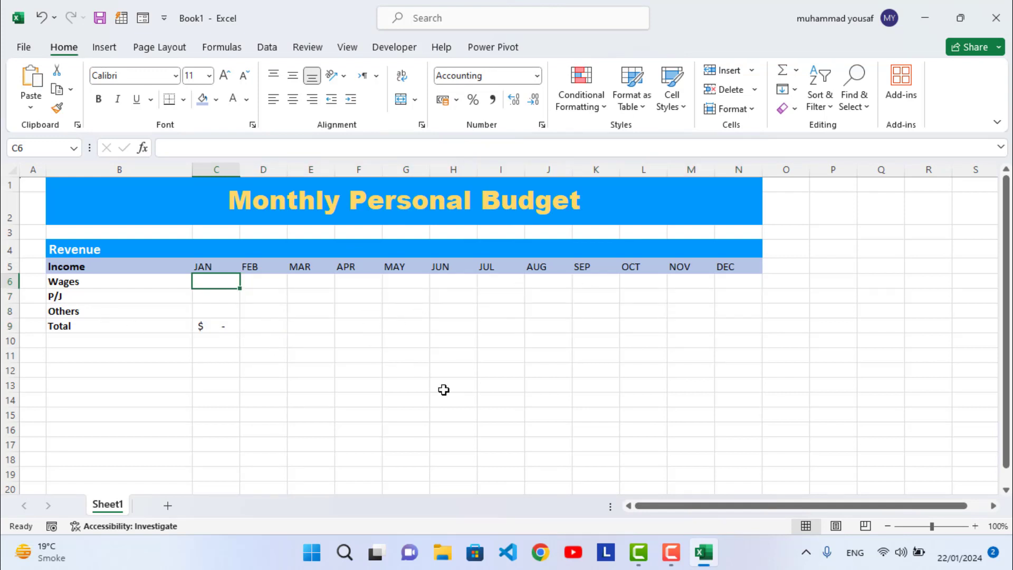
text(2000)
key(Return)
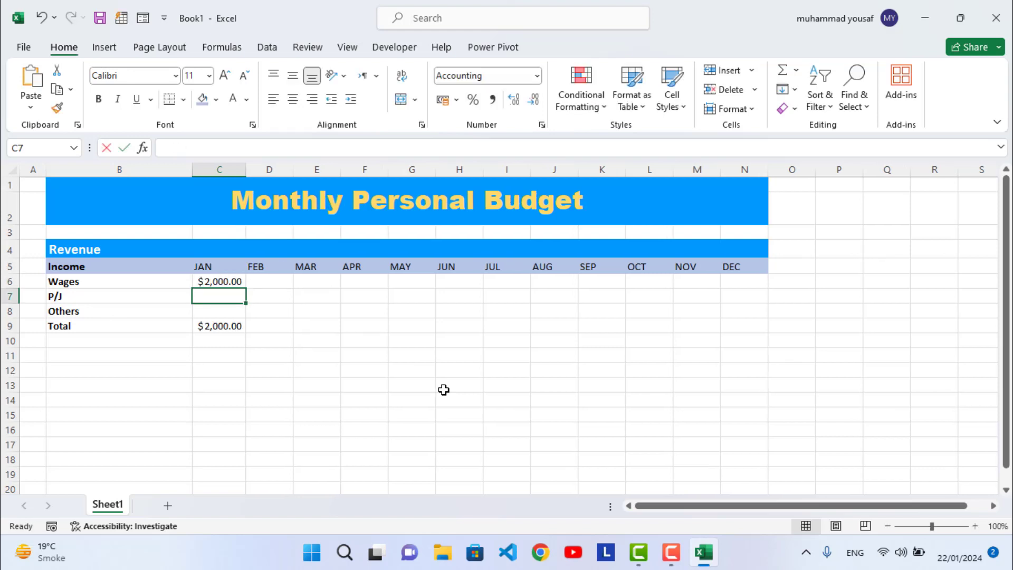
text(900)
key(Return)
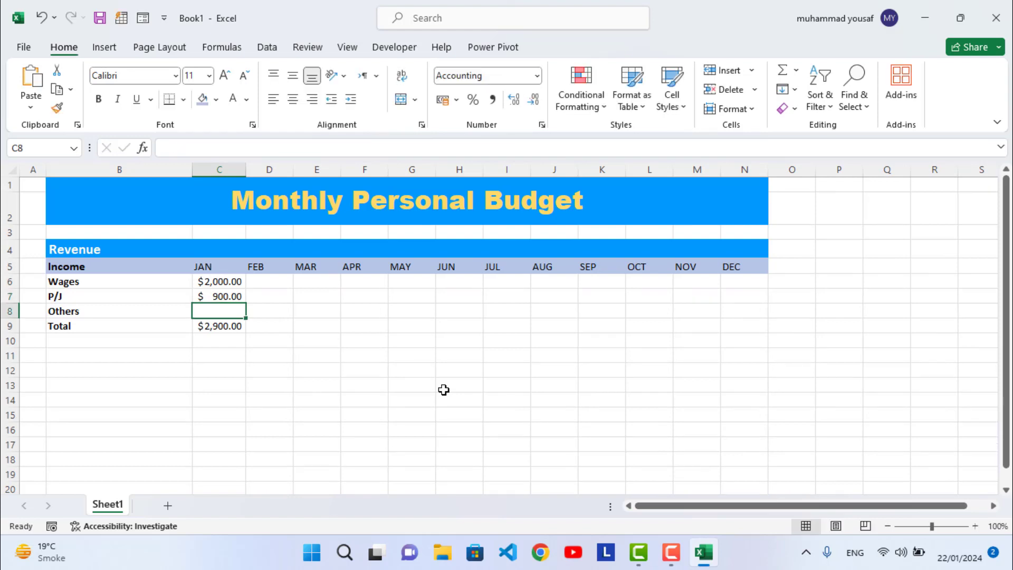
text(300)
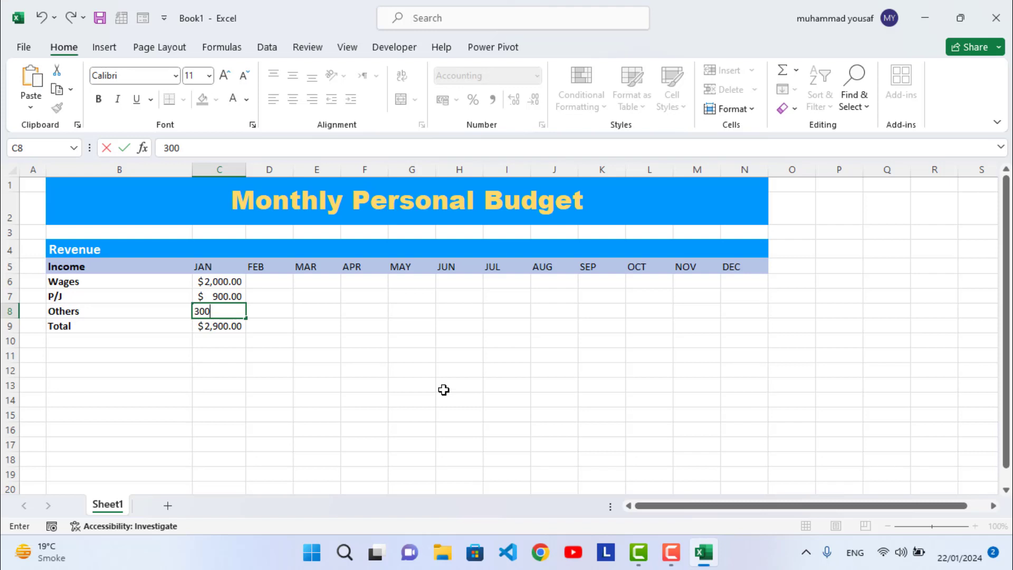
key(Return)
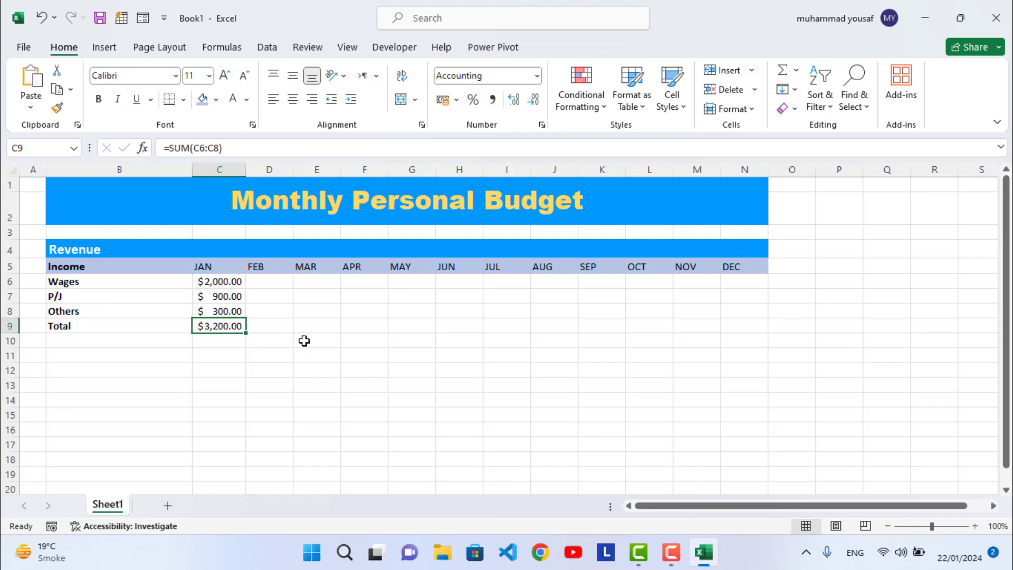
- Fill the Total formula from C9 across the remaining months to N9
click(288, 339)
click(213, 328)
drag(248, 334, 756, 334)
click(270, 283)
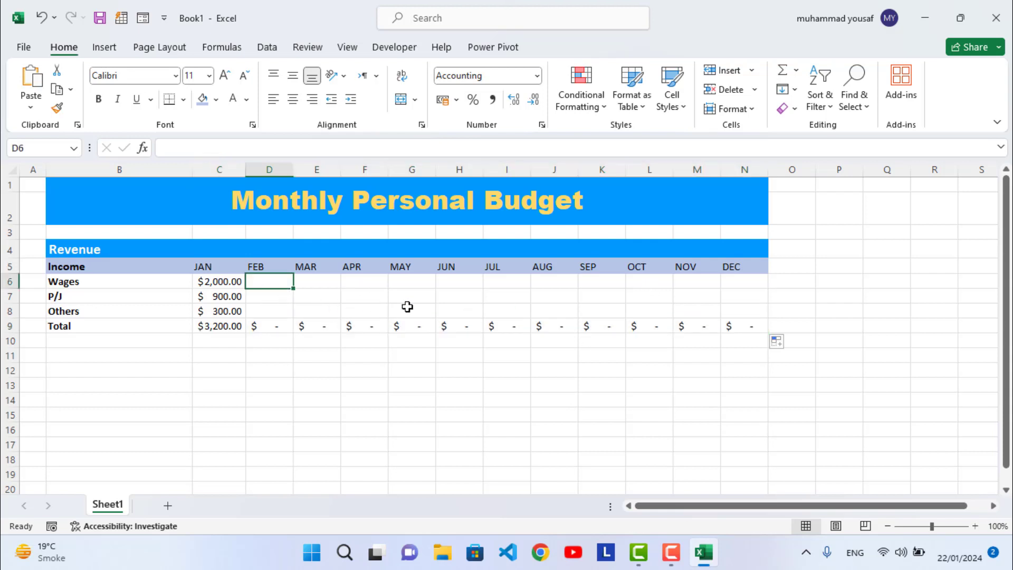
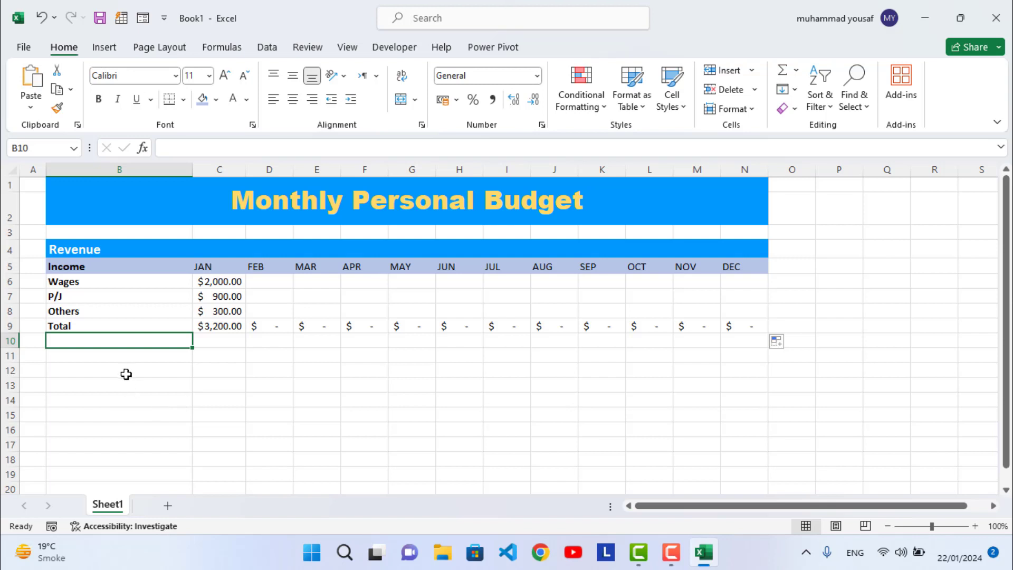
- Copy the whole Revenue block B4:N9 and paste it below, starting at B11
drag(52, 251, 525, 317)
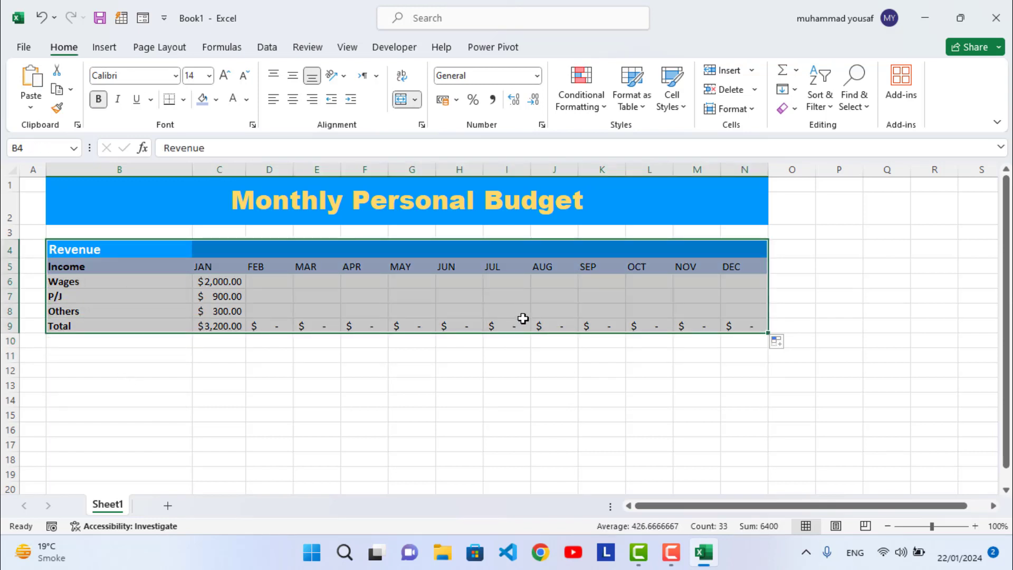
key(ctrl+c)
click(70, 360)
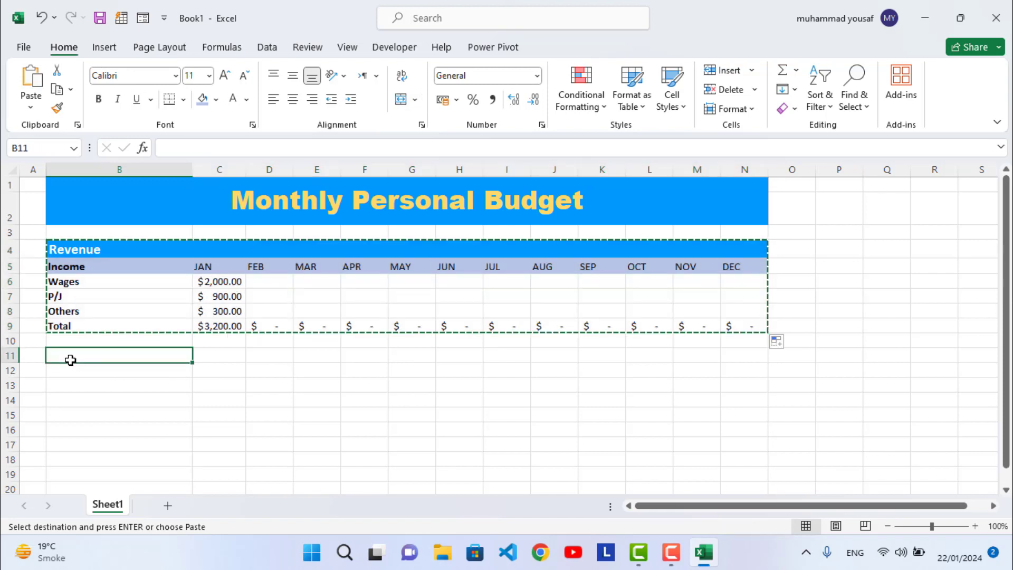
key(ctrl+v)
key(ctrl)
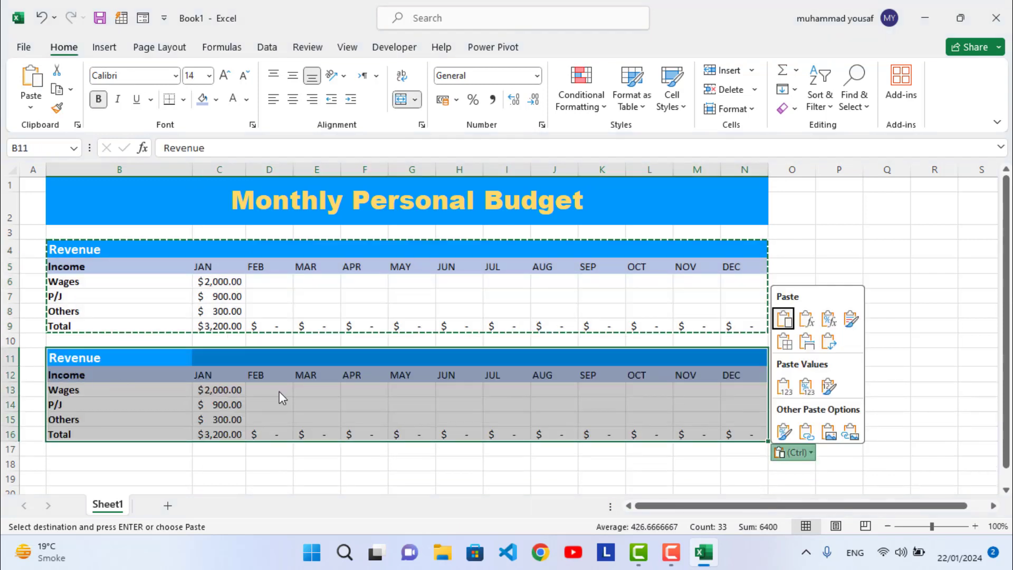
key(Escape)
click(367, 414)
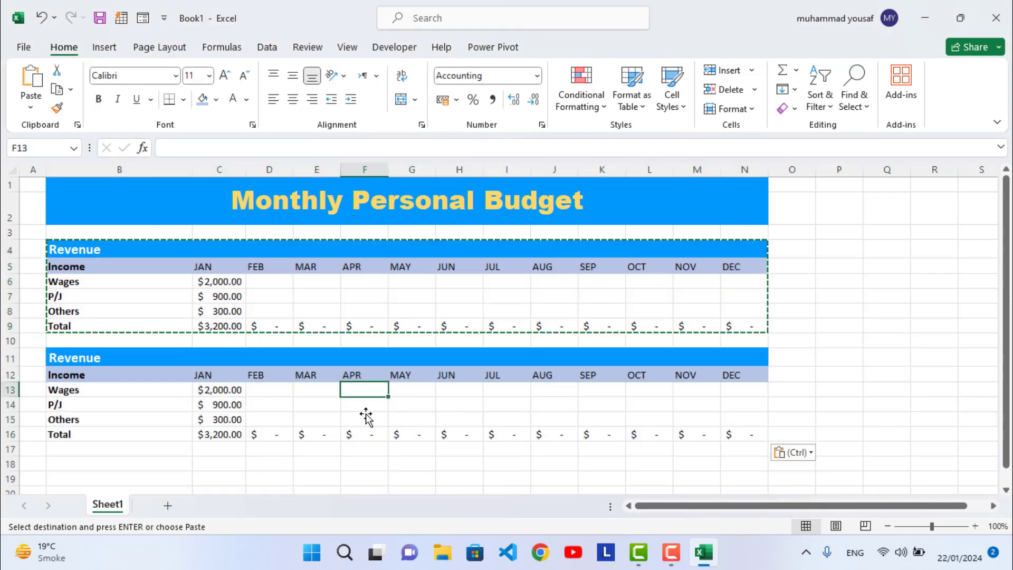
double_click(372, 401)
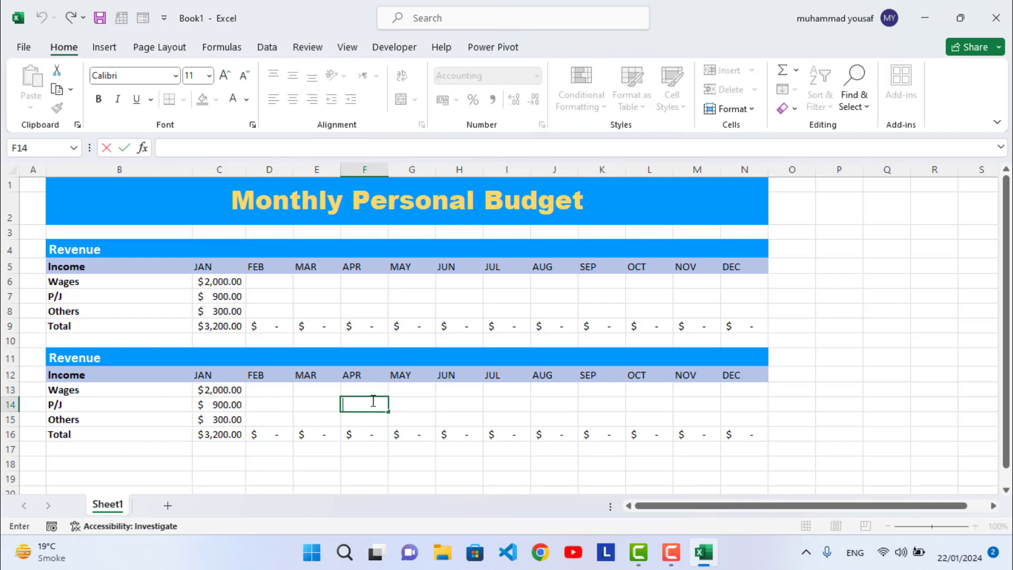
click(278, 341)
- Change the copied block's heading in B11 to "Expenses" and its subheading in B12 to "Home"
click(87, 358)
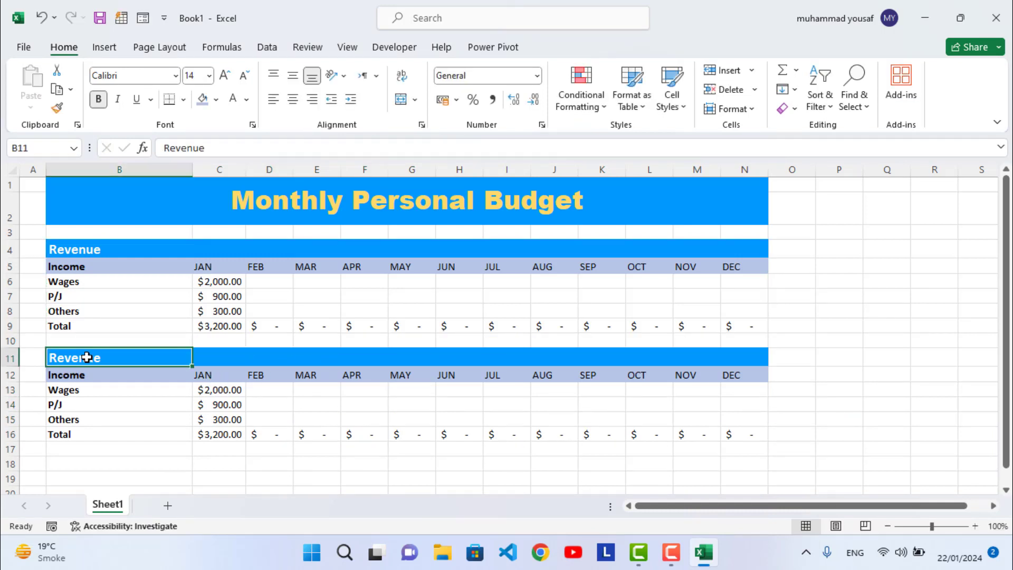
double_click(86, 358)
double_click(87, 358)
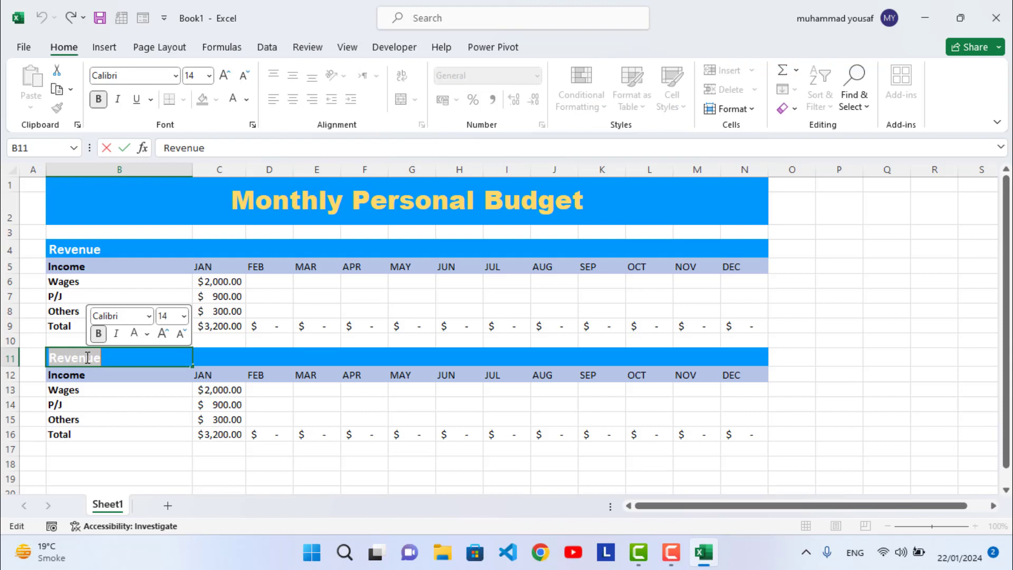
text(Expenses)
click(80, 375)
double_click(81, 375)
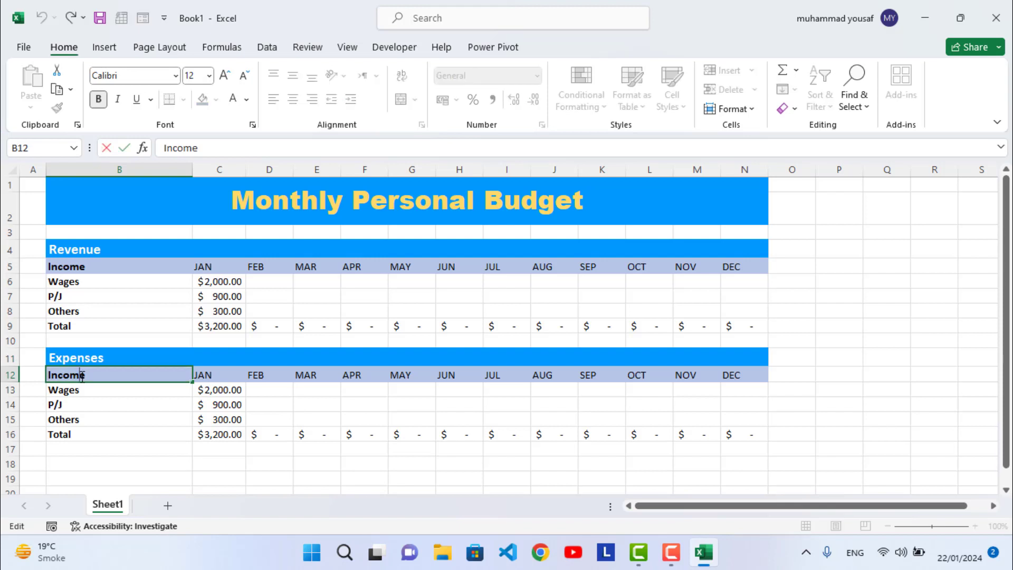
double_click(77, 377)
text(Home)
- Replace the Home category's row labels in B13:B15 with Rent, Services and Utilities
click(83, 391)
double_click(74, 389)
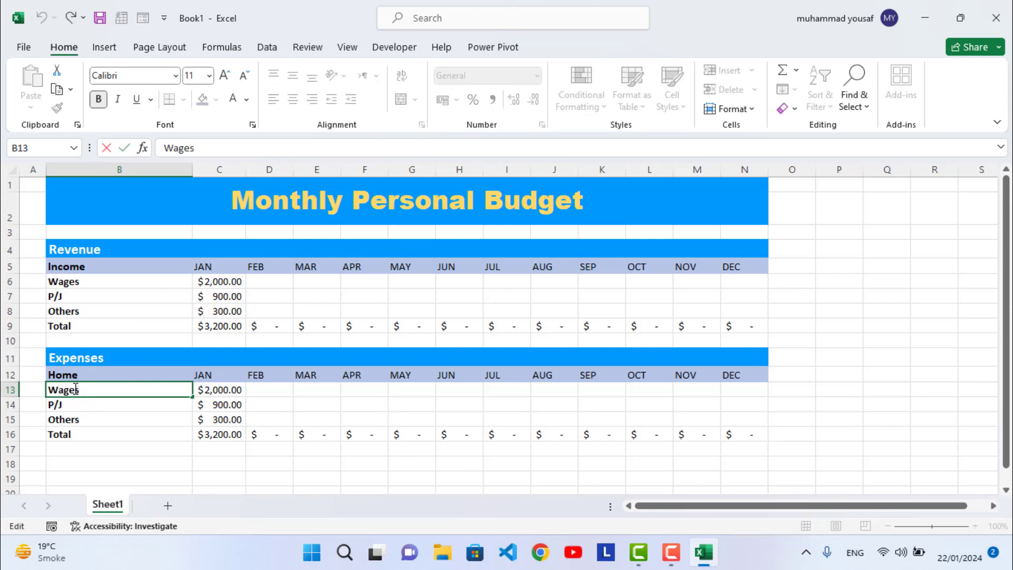
key(Return)
click(103, 389)
text(Re)
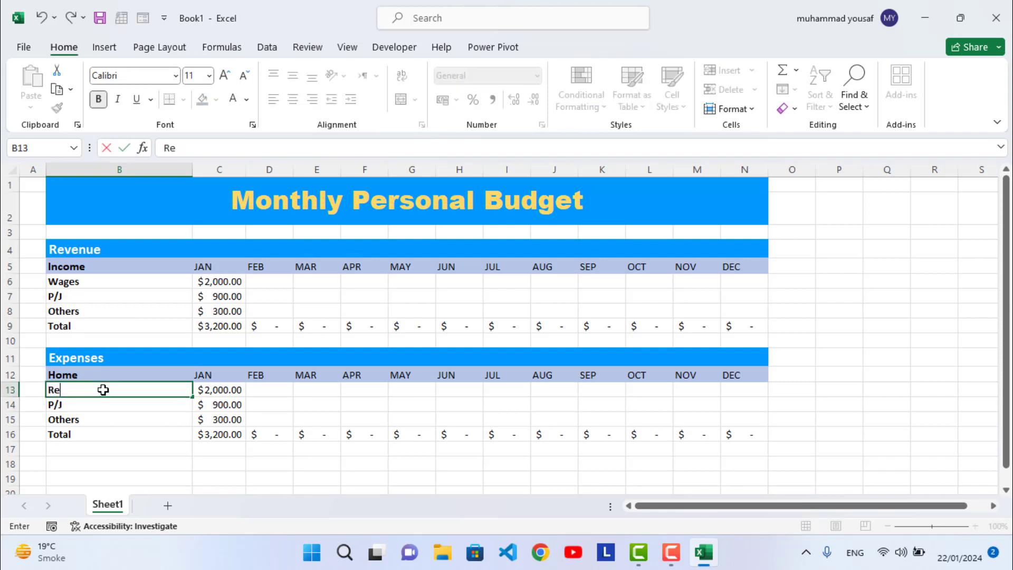
text(nt)
click(68, 405)
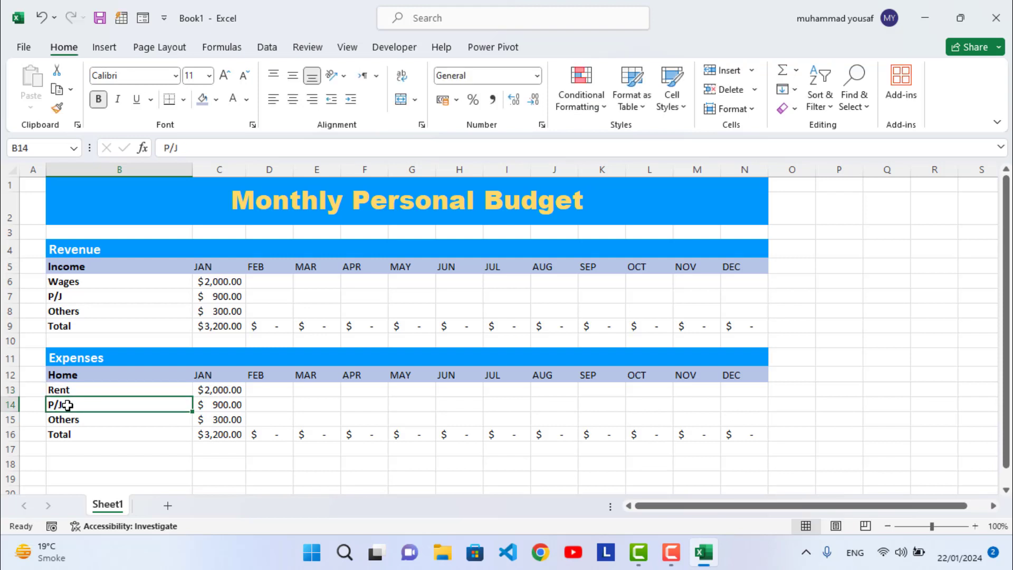
text(Servi)
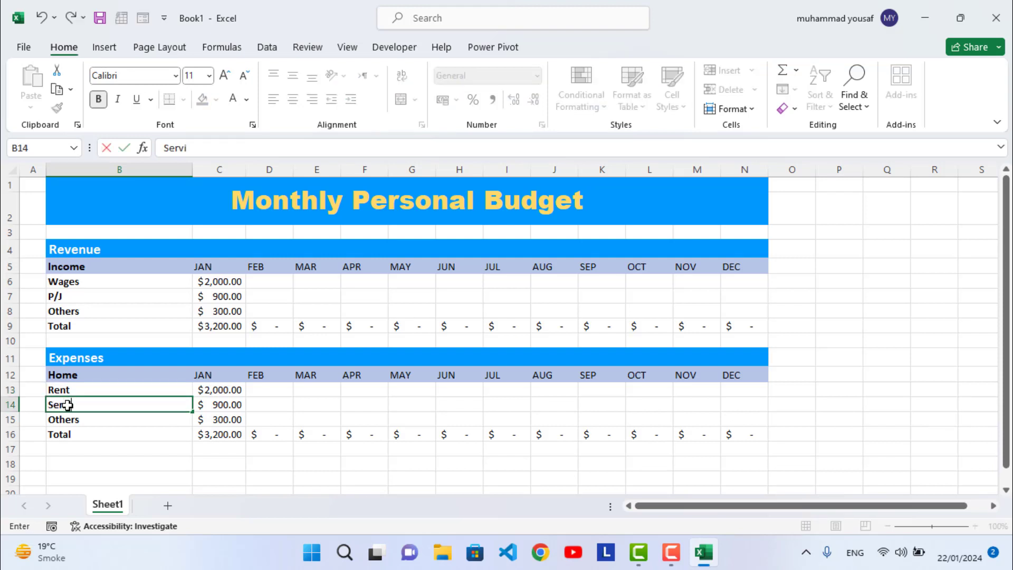
text(ces)
click(70, 423)
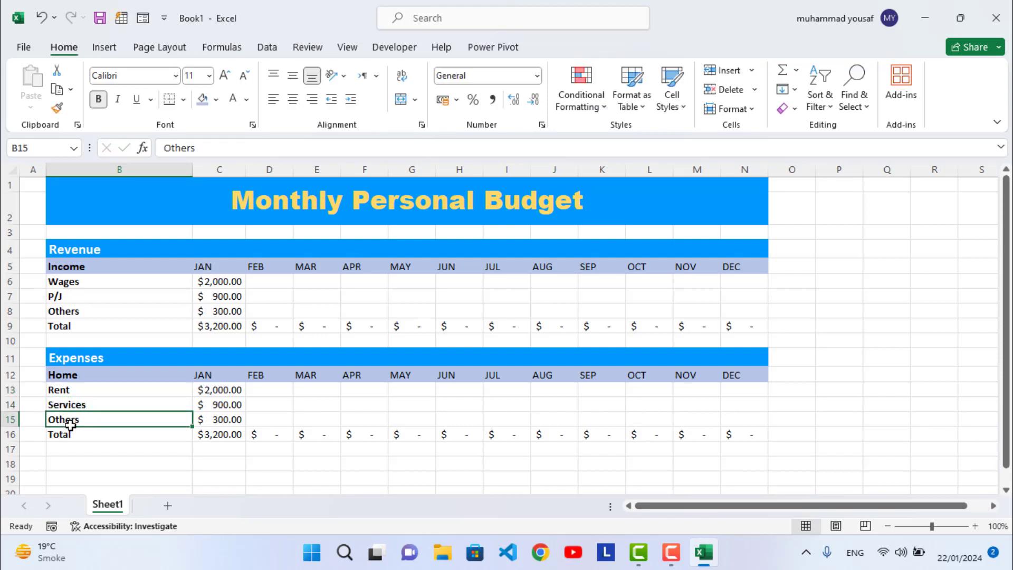
text(Utiliti)
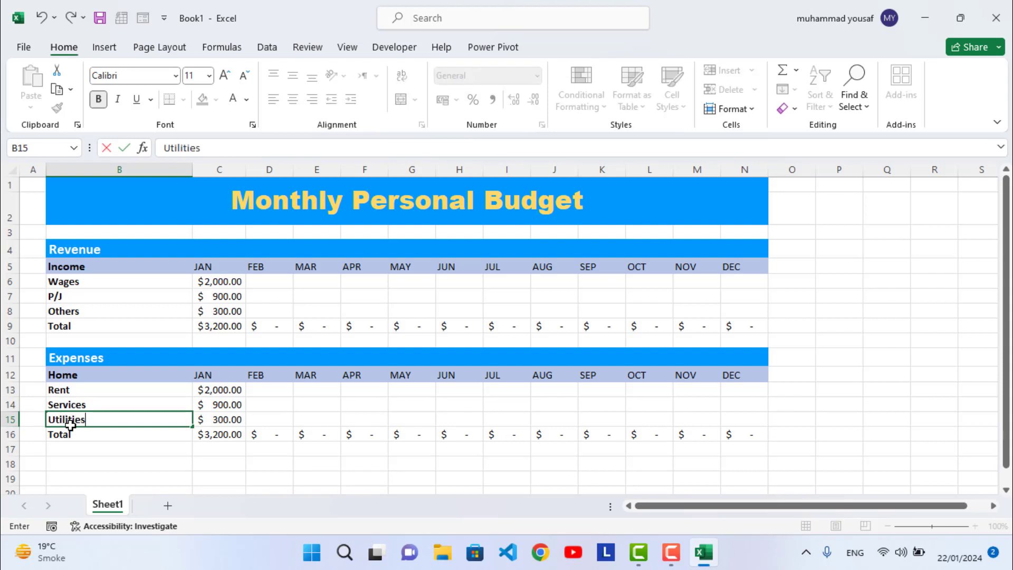
click(75, 432)
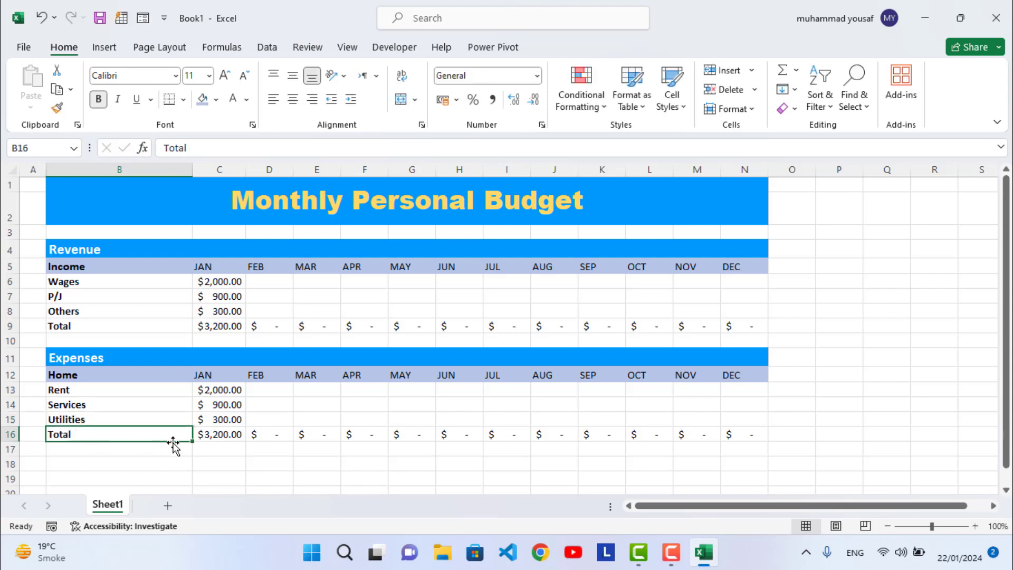
- Set the Home category's January amounts in C13:C15 to 400 for Rent, 200 for Services and 300 for Utilities
click(238, 387)
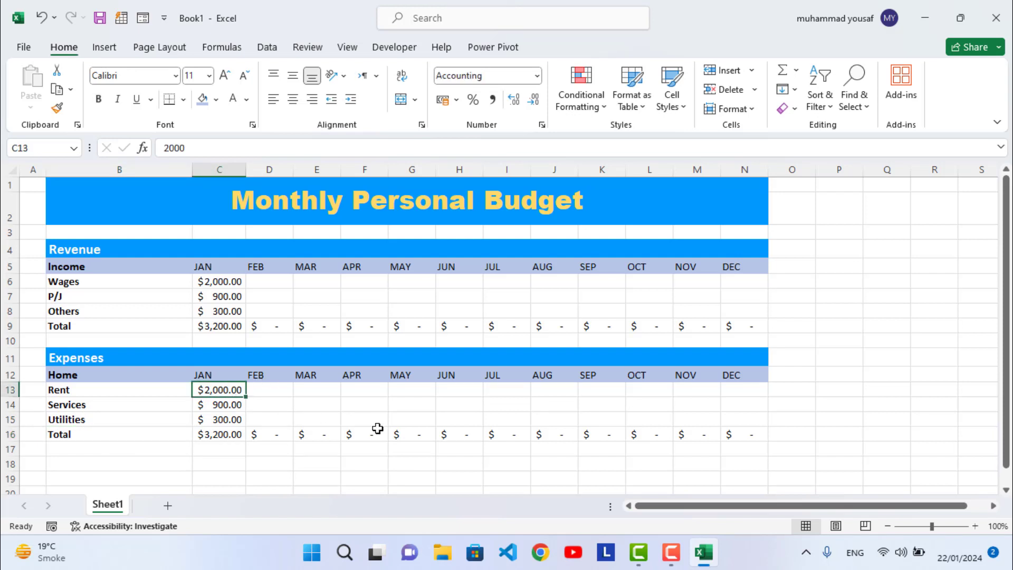
text(400)
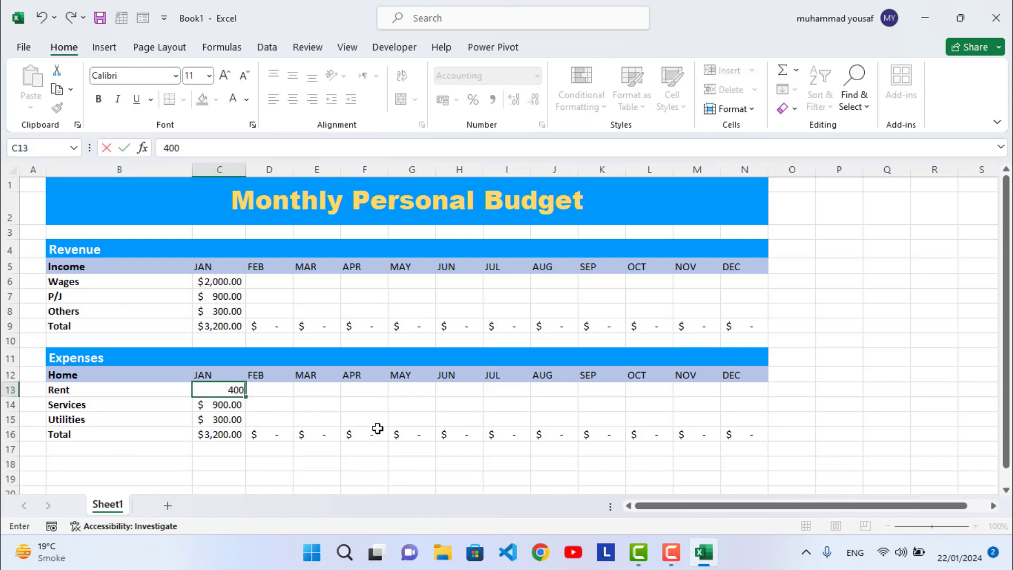
key(Return)
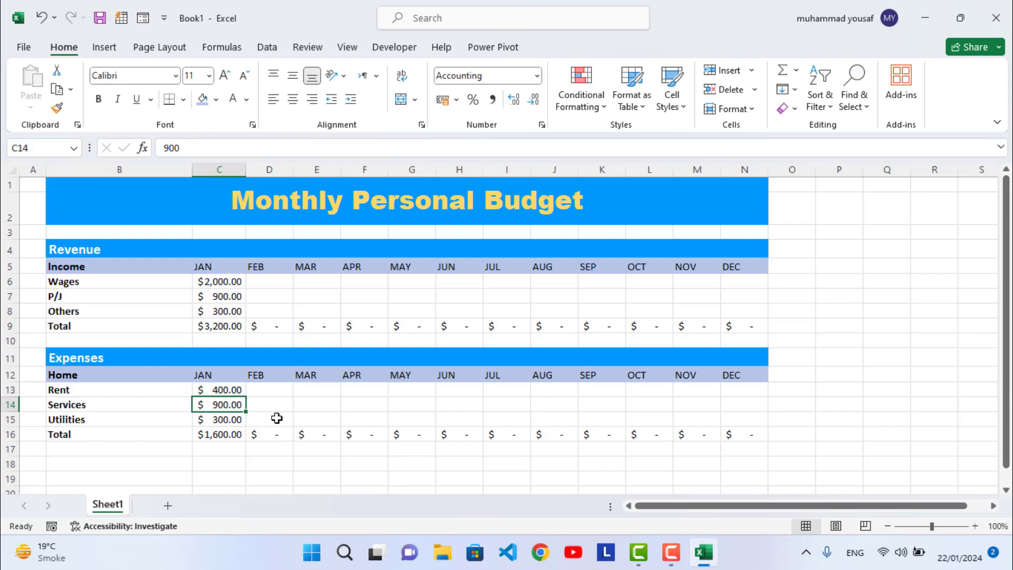
text(200)
key(Return)
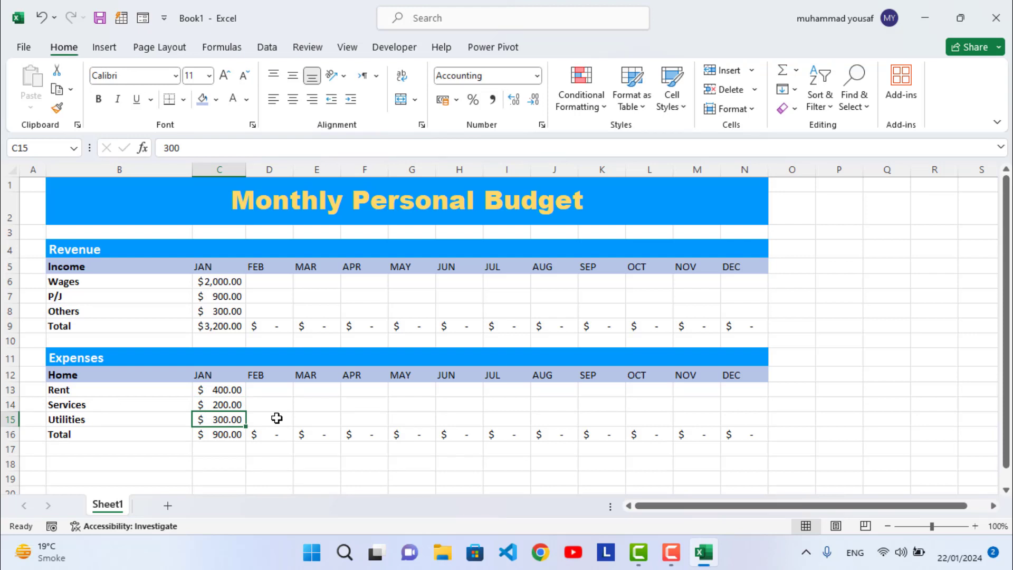
text(300)
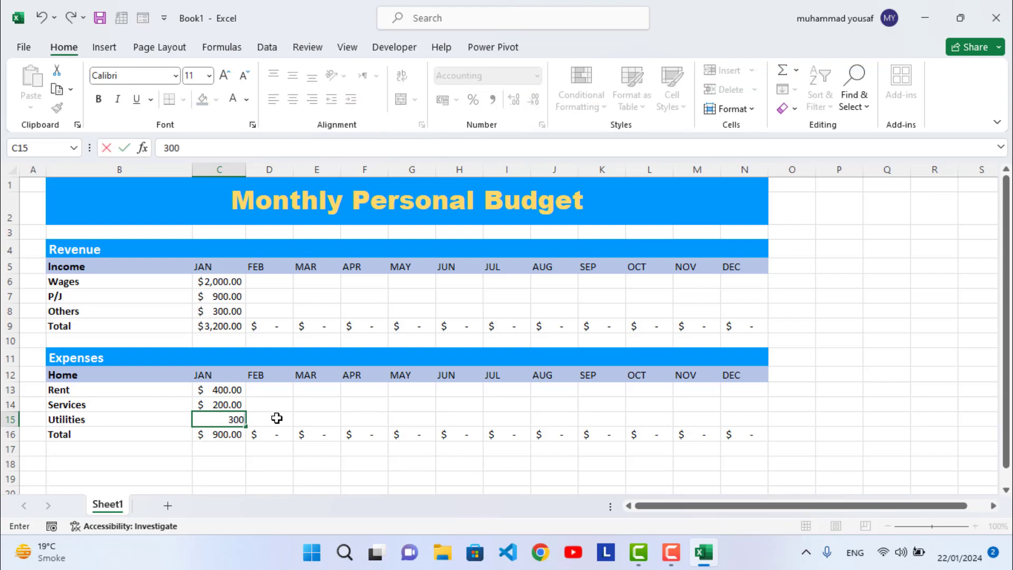
key(Return)
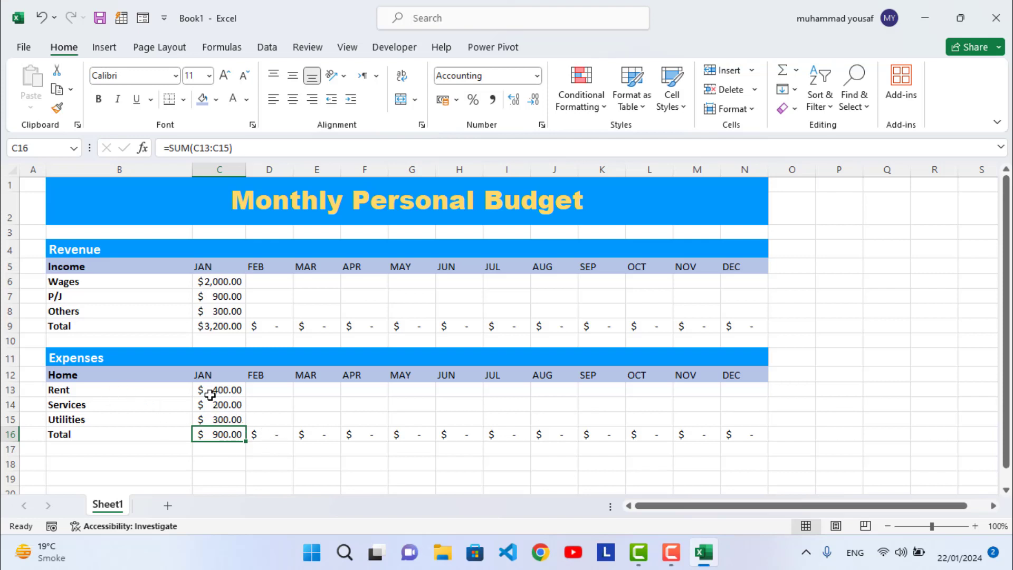
- Copy the Home block B12:N16 and paste it below, starting at B18
scroll(105, 446, down, 1)
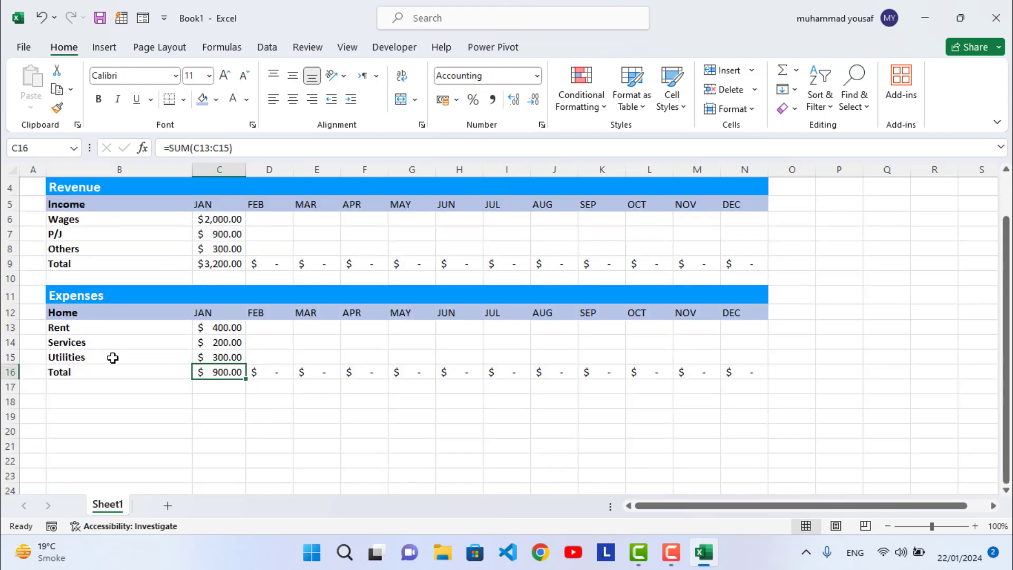
drag(74, 314, 738, 376)
key(ctrl+c)
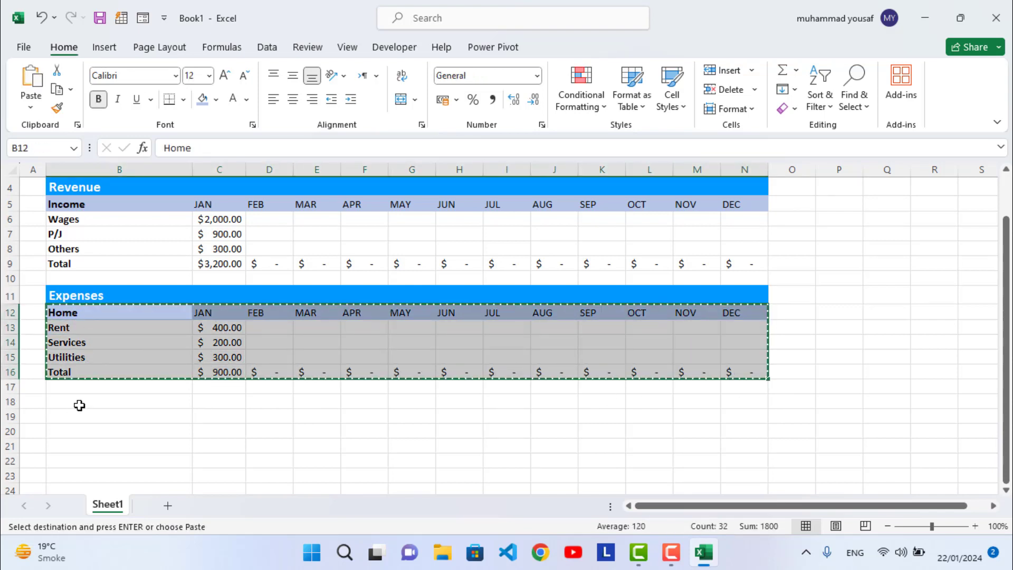
click(79, 405)
key(ctrl+v)
click(94, 405)
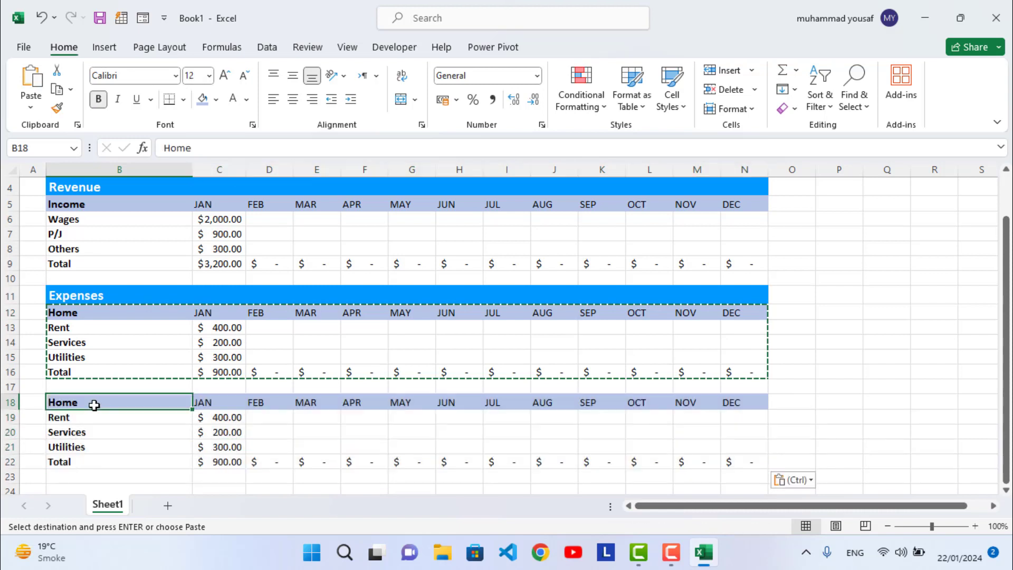
key(Escape)
- Change the copied block's heading in B18 to "Education"
click(101, 411)
click(102, 402)
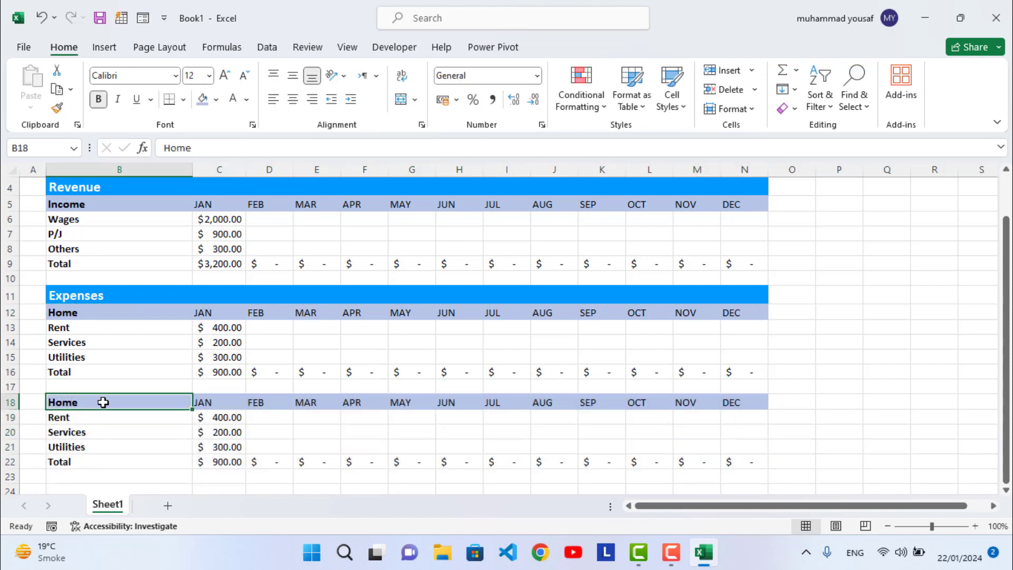
text(Education)
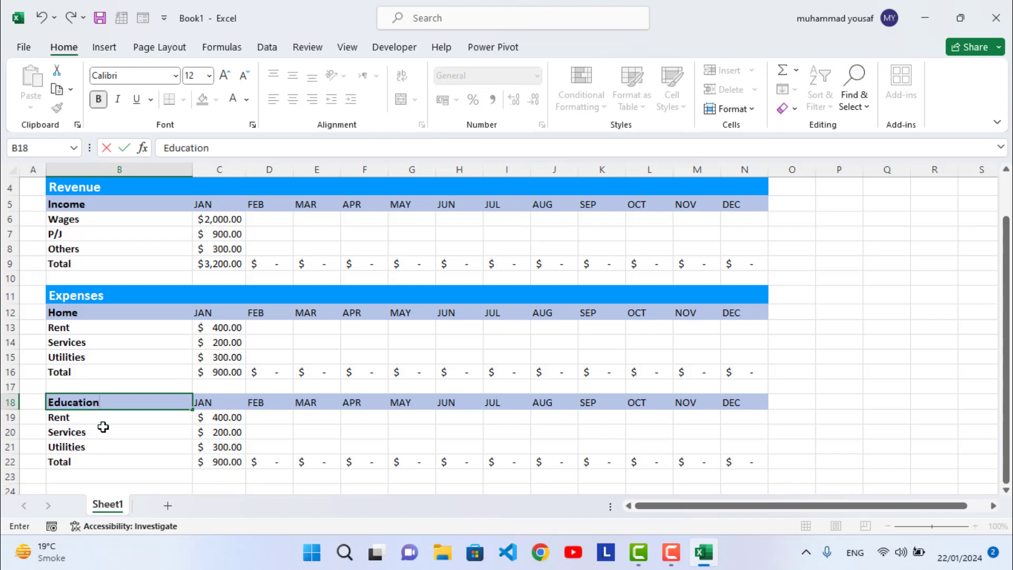
click(102, 427)
click(98, 403)
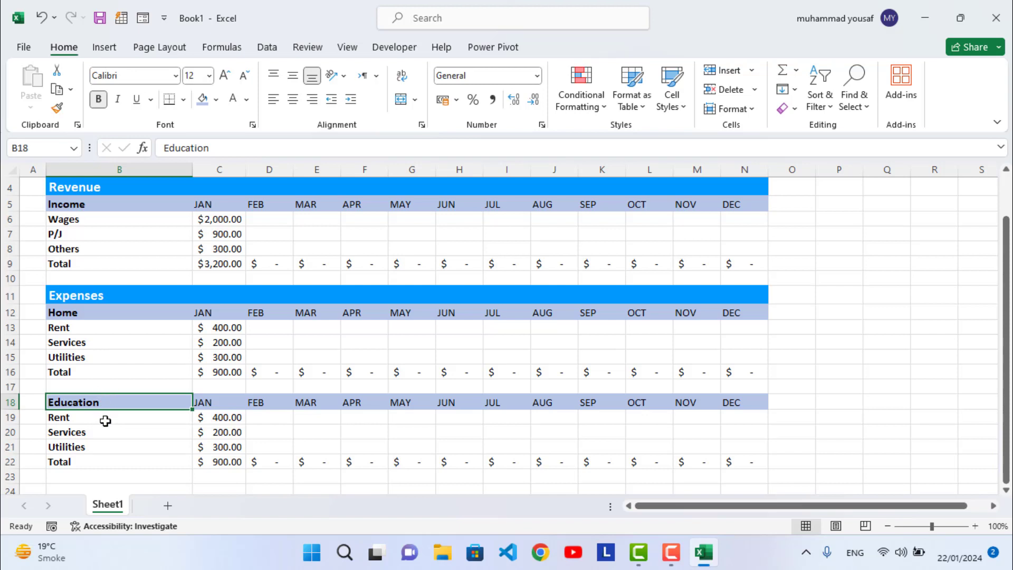
- Replace the Education category's row labels in B19:B21 with Car Rent, Feeses and Stationary
scroll(97, 383, up, 1)
scroll(93, 375, down, 1)
click(77, 421)
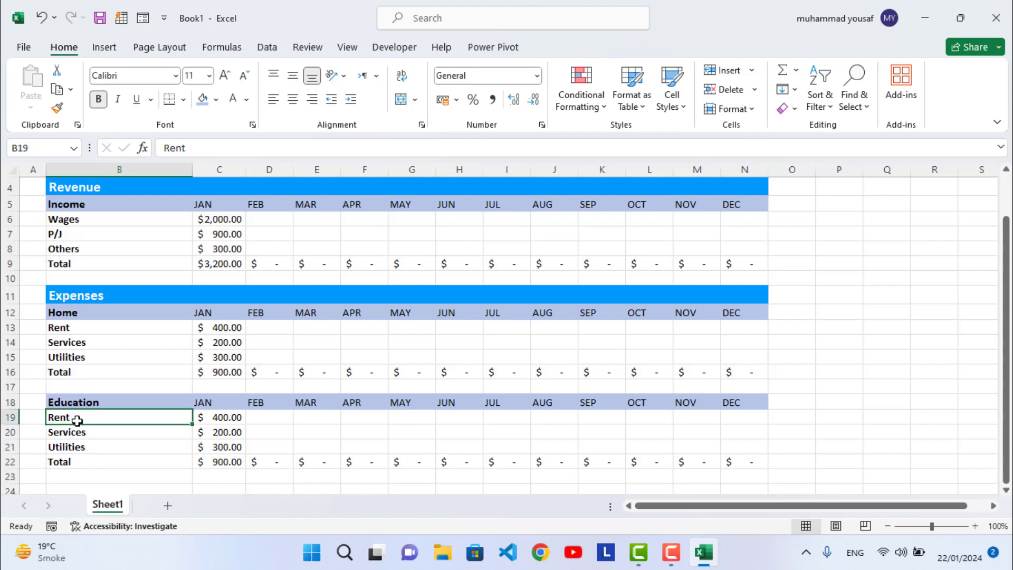
text(Car)
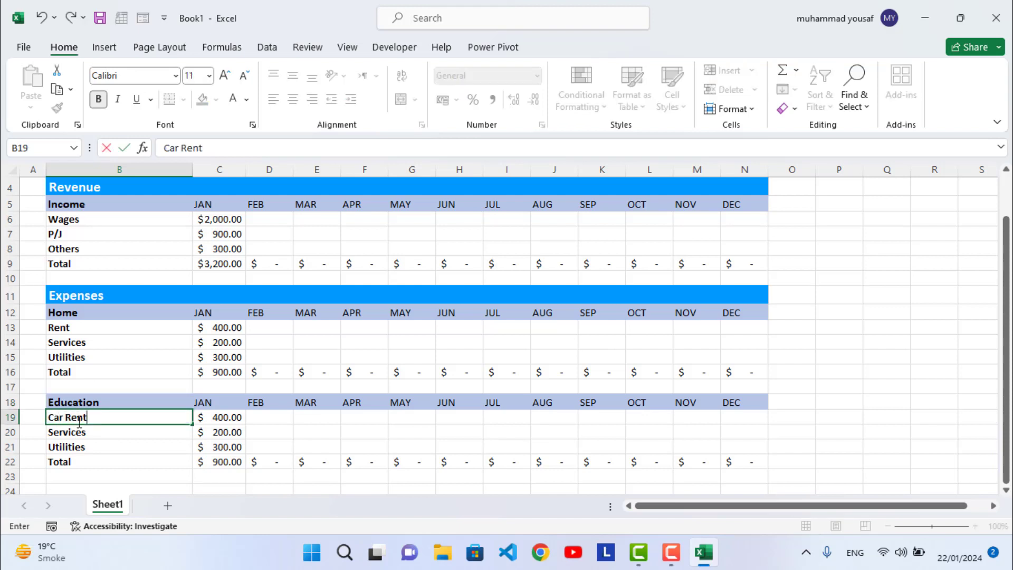
click(72, 437)
text(Feeses)
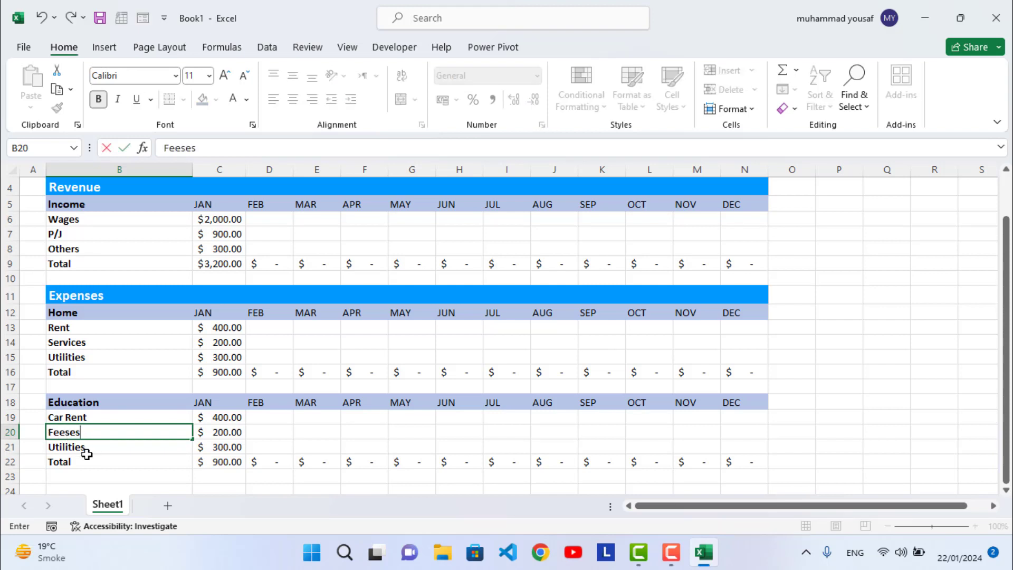
click(84, 448)
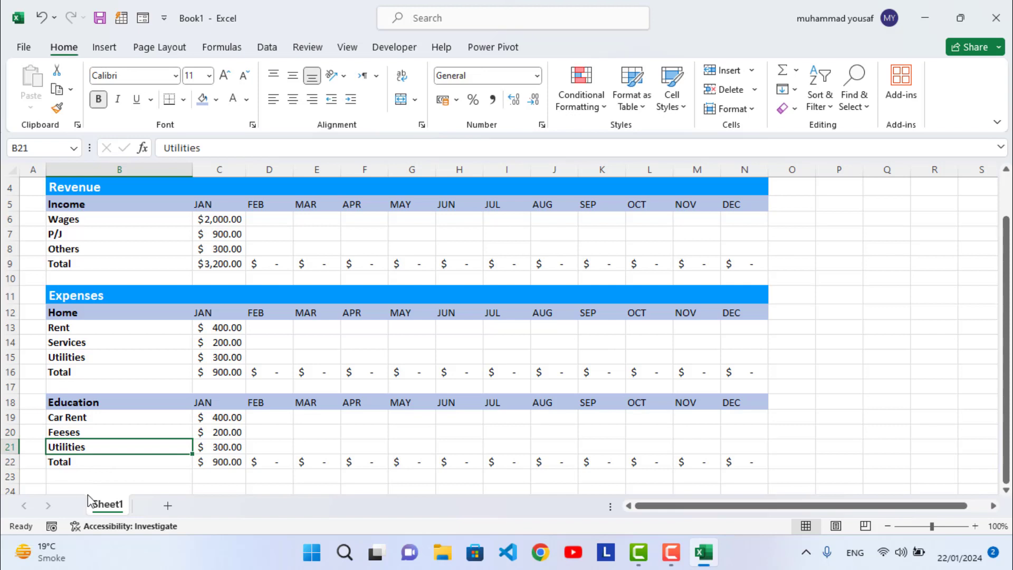
text(Statio)
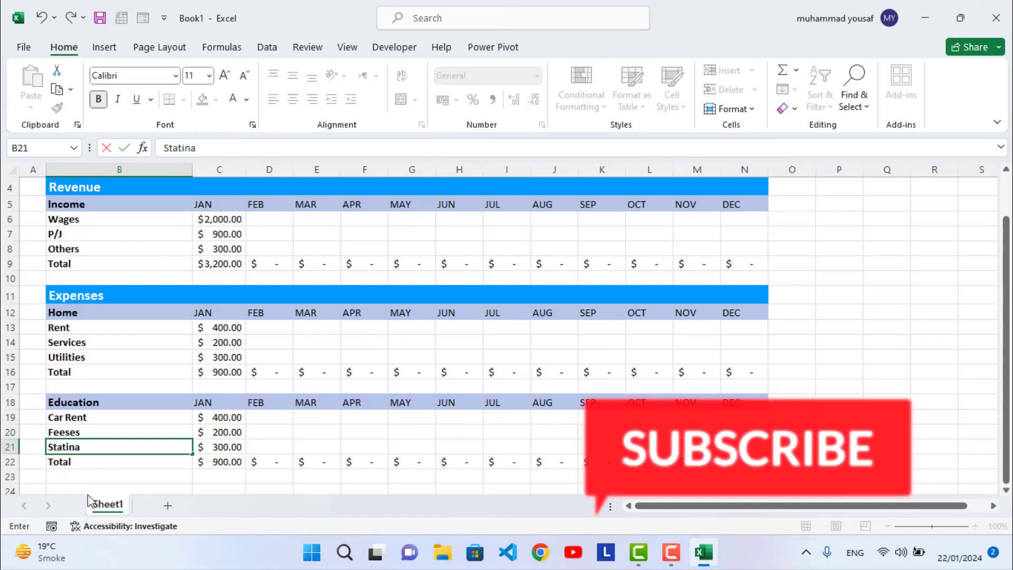
text(nary)
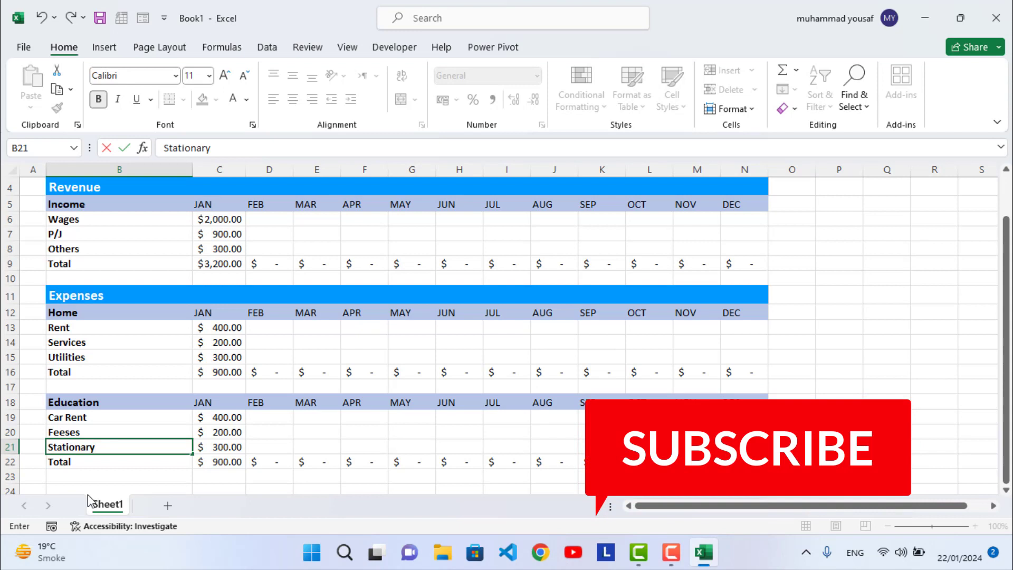
- Set the Education category's January amounts in C19:C21 to 200 for Car Rent, 800 for Feeses and 100 for Stationary
click(207, 461)
click(220, 417)
text(2)
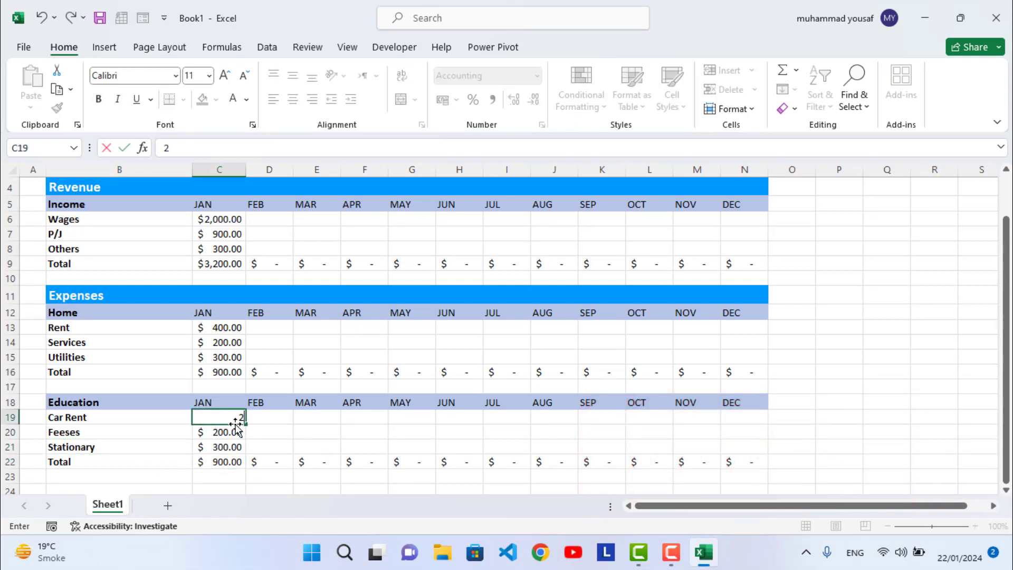
key(Return)
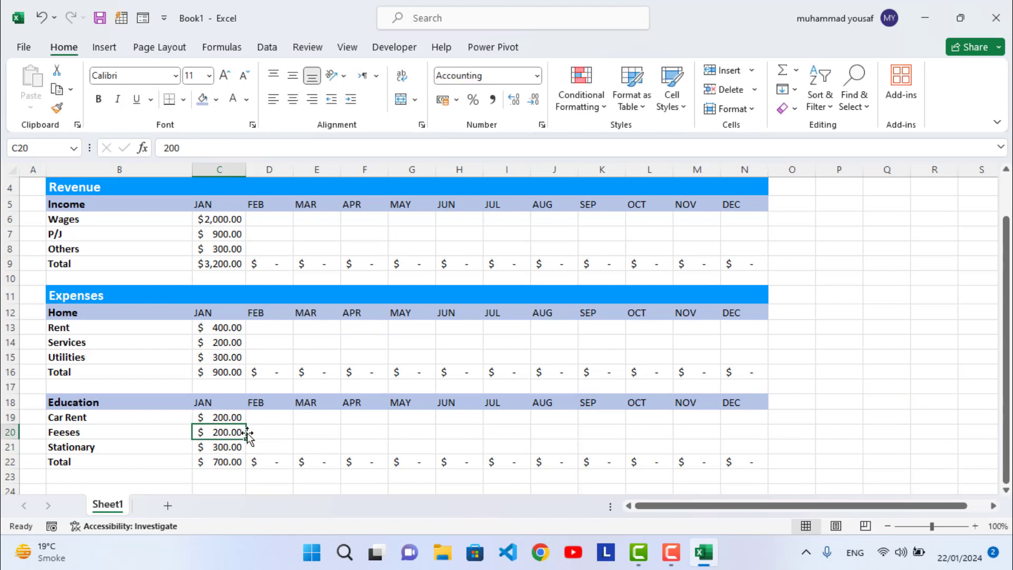
text(800)
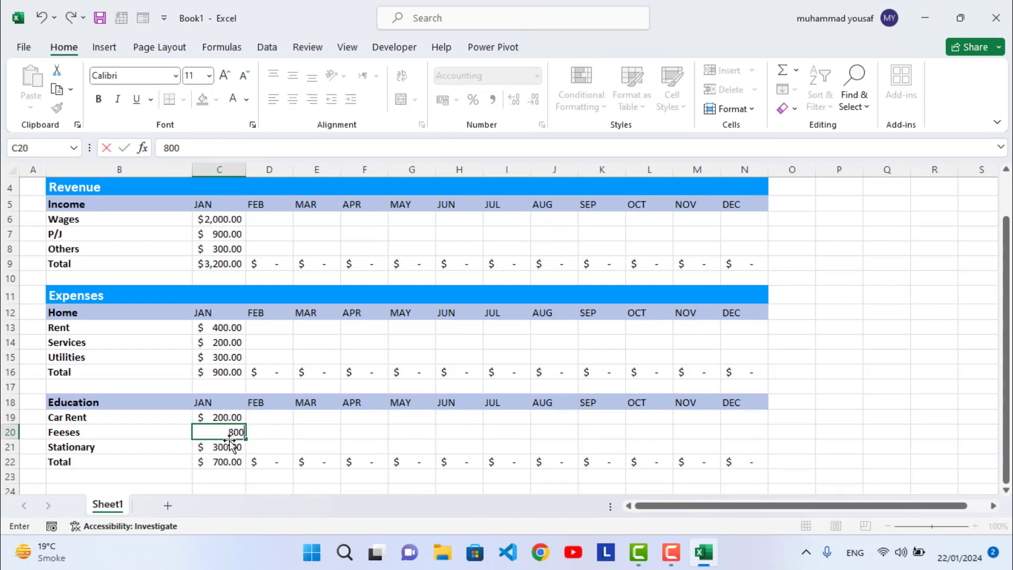
key(Return)
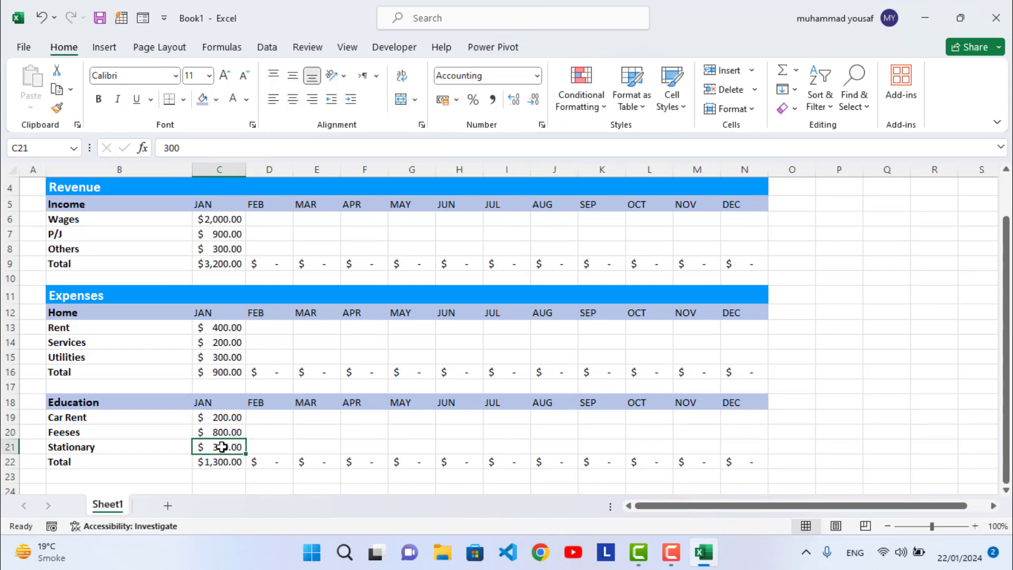
text(100)
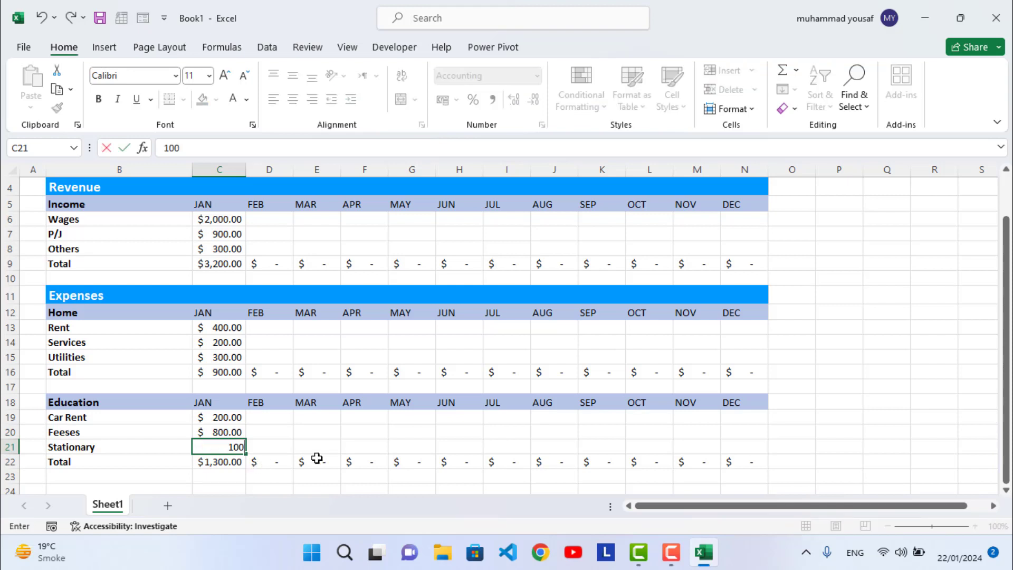
key(Return)
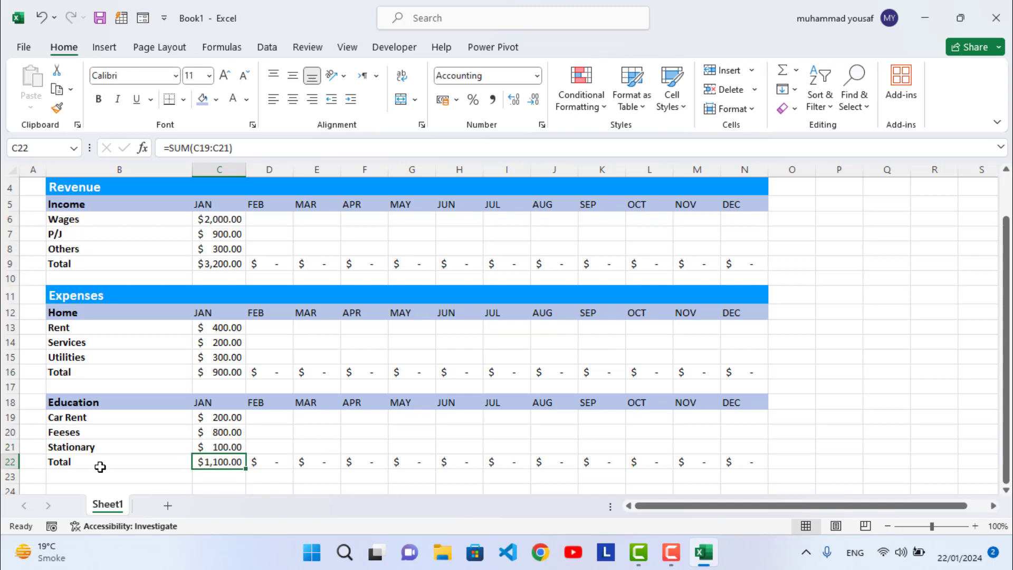
scroll(104, 469, up, 1)
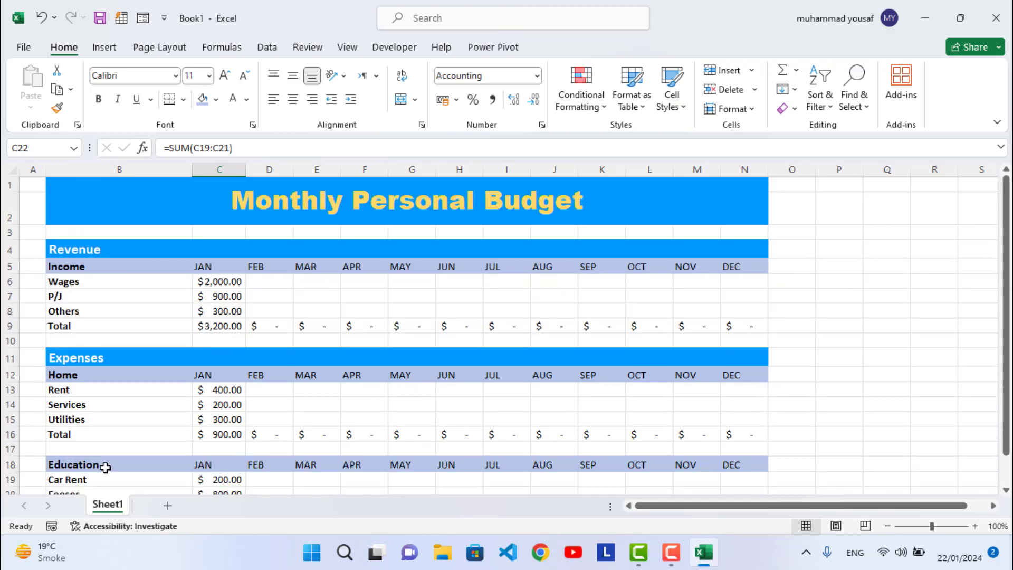
scroll(108, 438, down, 1)
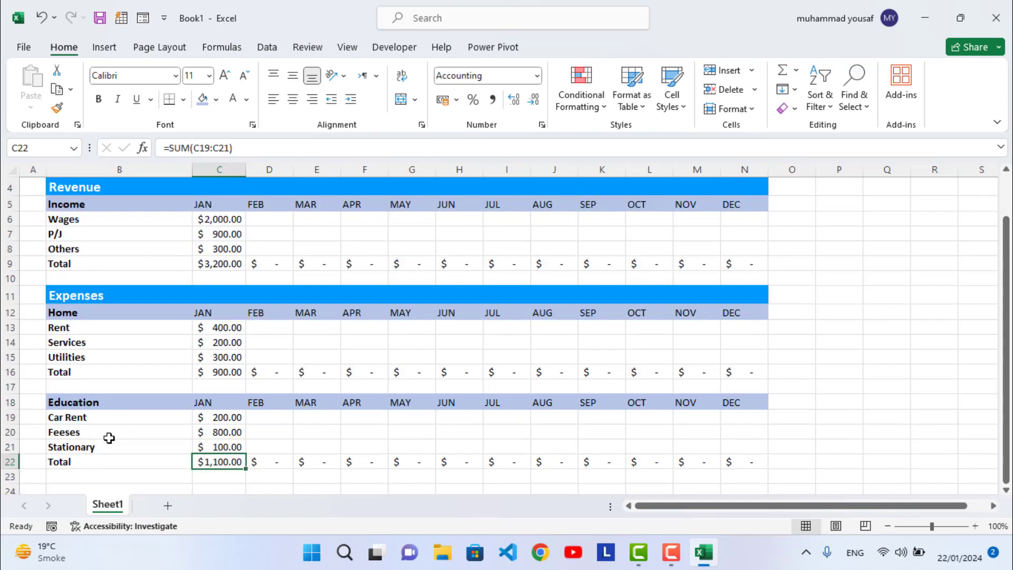
scroll(129, 345, up, 1)
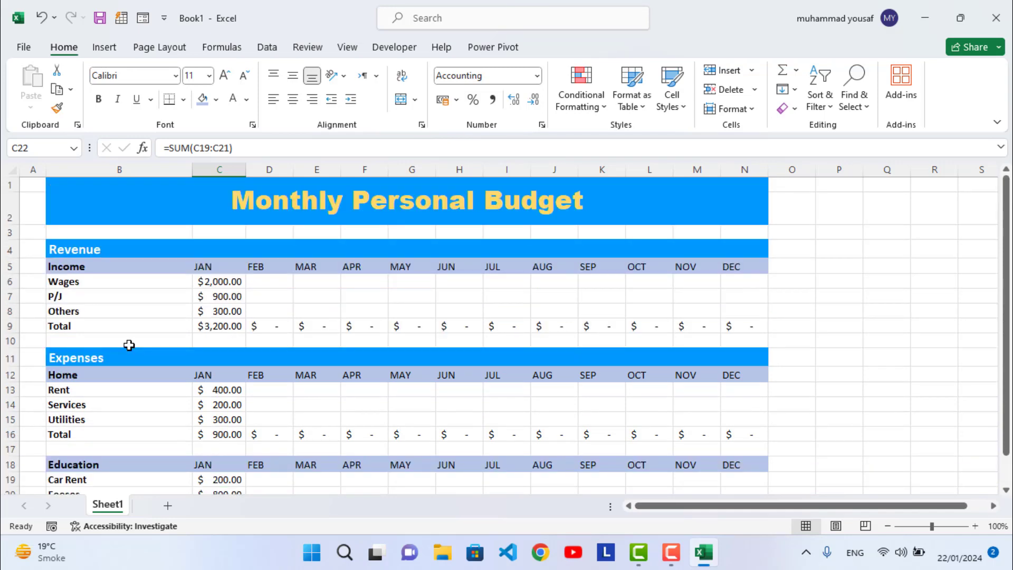
scroll(129, 351, down, 2)
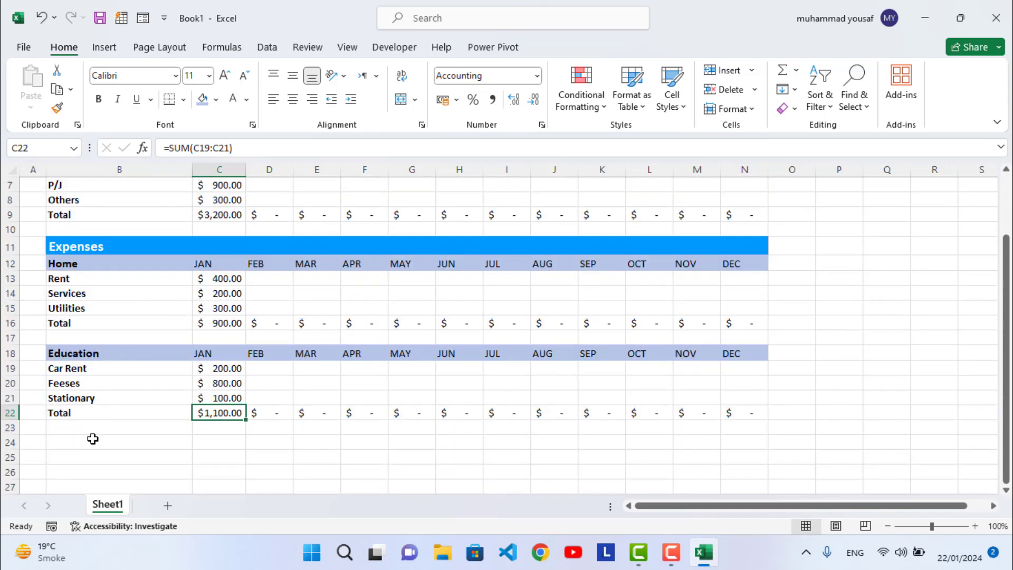
scroll(146, 407, up, 1)
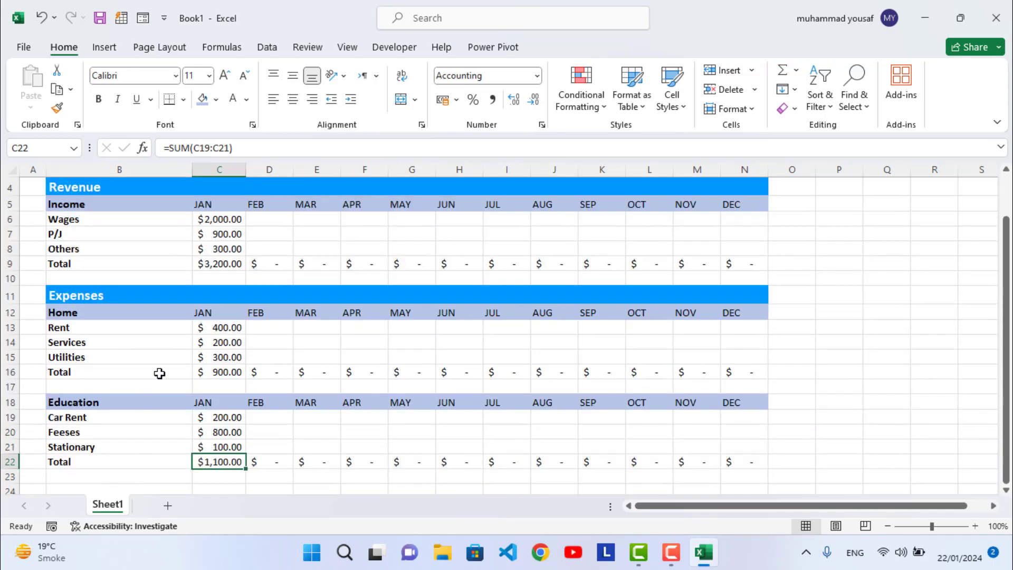
scroll(159, 374, up, 1)
scroll(159, 375, down, 1)
- Fill the range B24:N26 below the Education block with the same bright blue as the section banners
scroll(161, 401, down, 3)
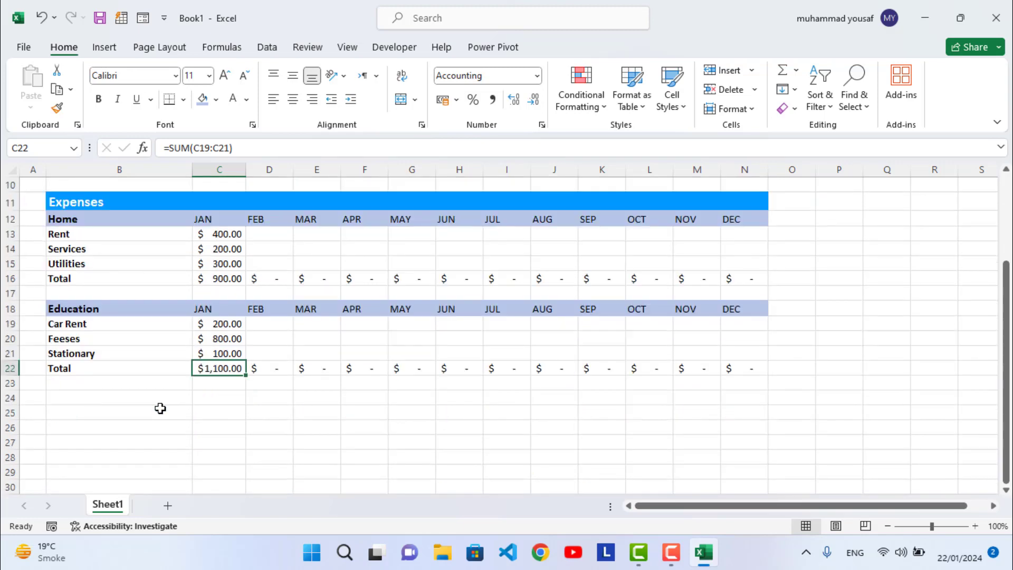
drag(58, 348, 757, 379)
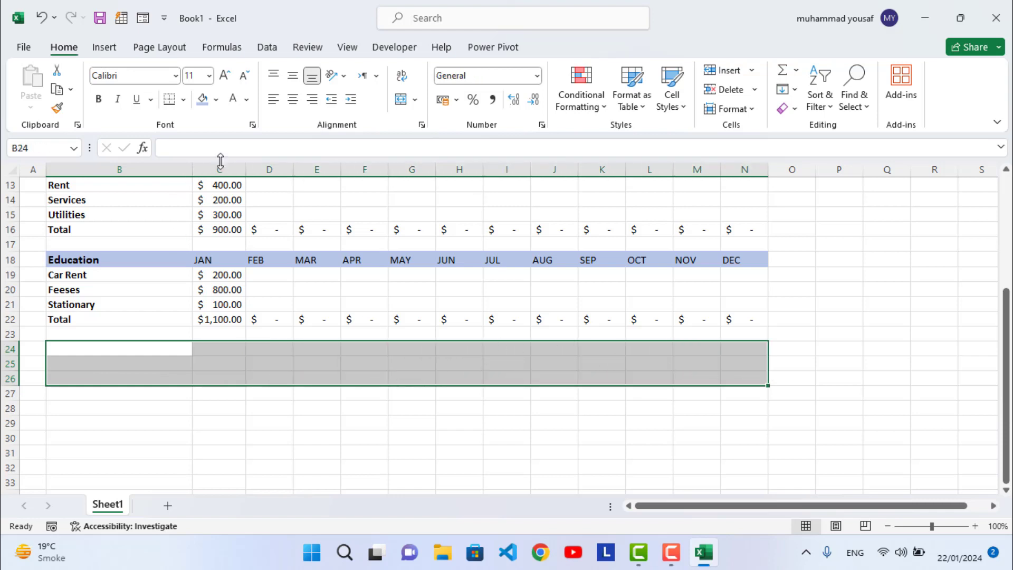
click(217, 100)
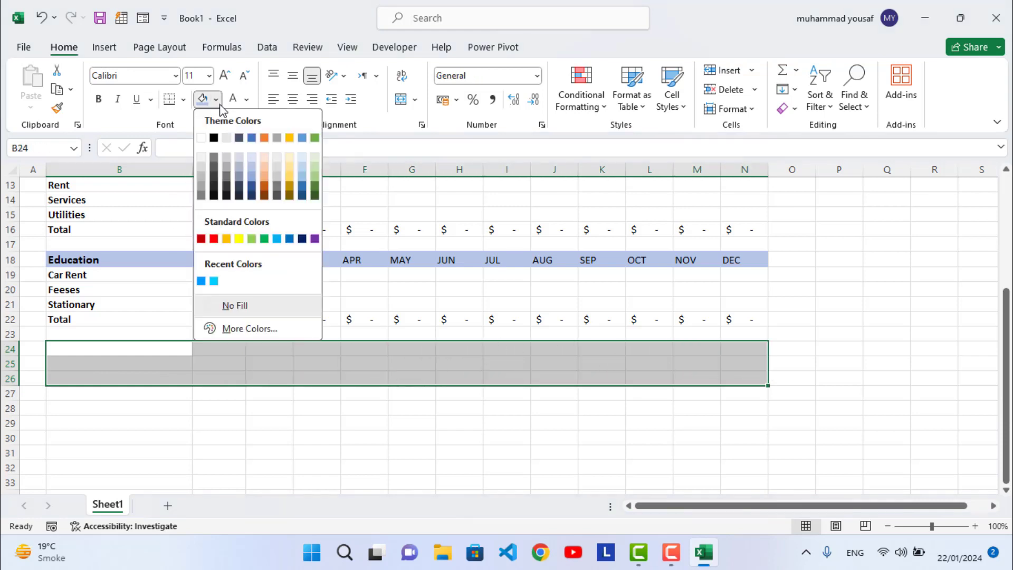
click(201, 280)
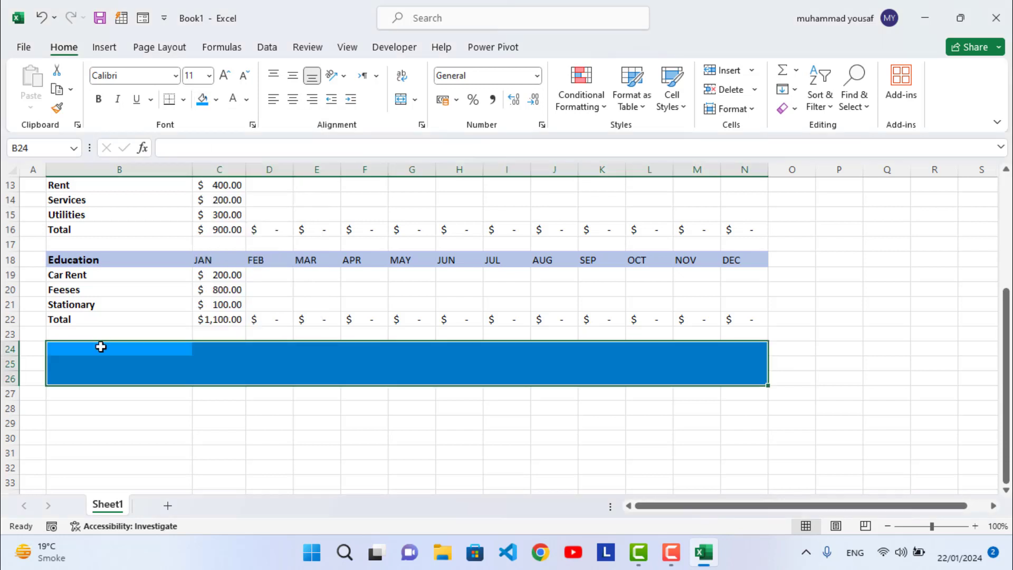
- Enter the label "Total" in B24, the first row of the blue summary area
click(99, 347)
text(To)
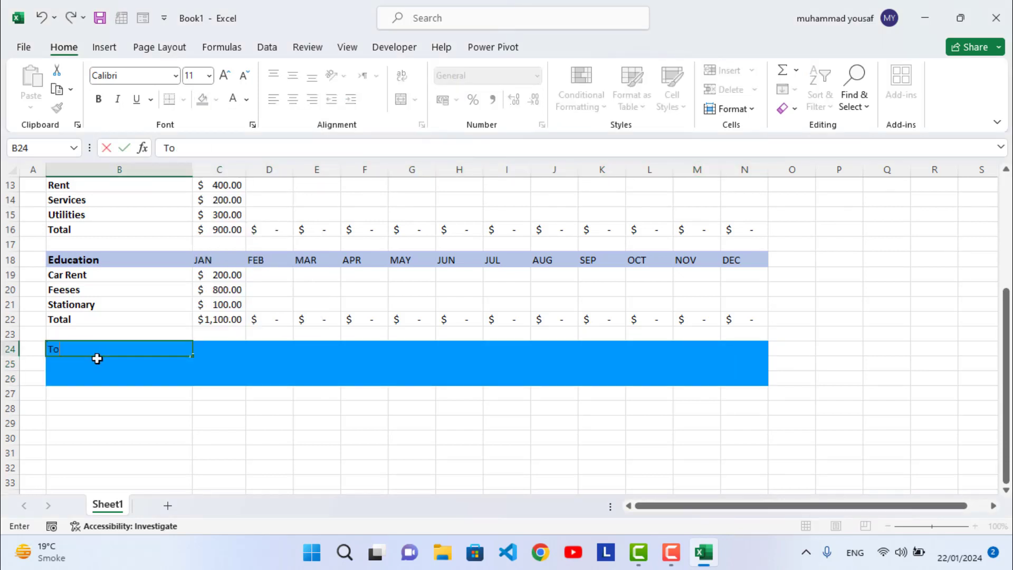
text(tal)
key(Tab)
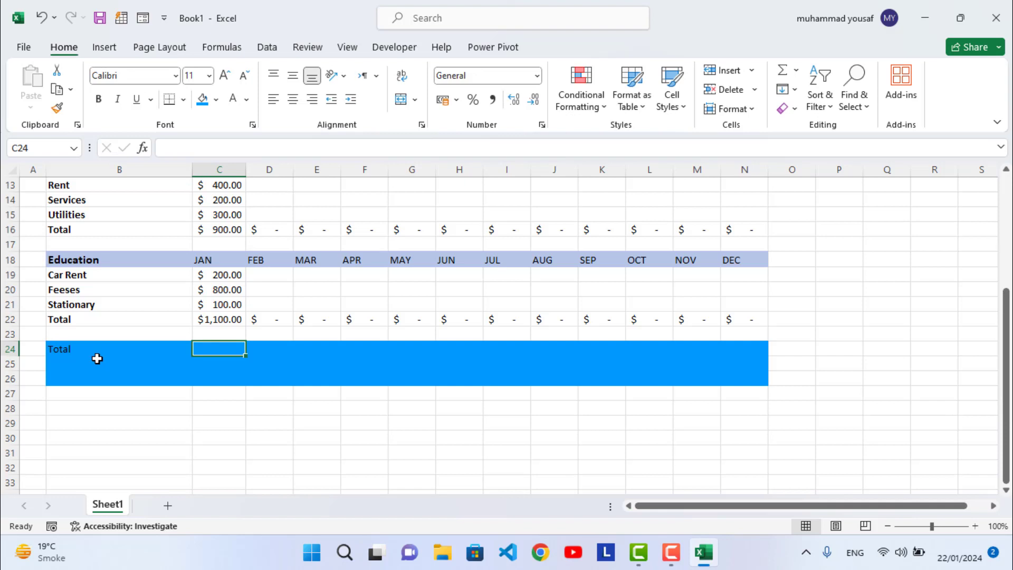
- Add month headers JAN to DEC across C24:N24 and the labels Expenses in B25 and Extra Cash in B26
text(JAN)
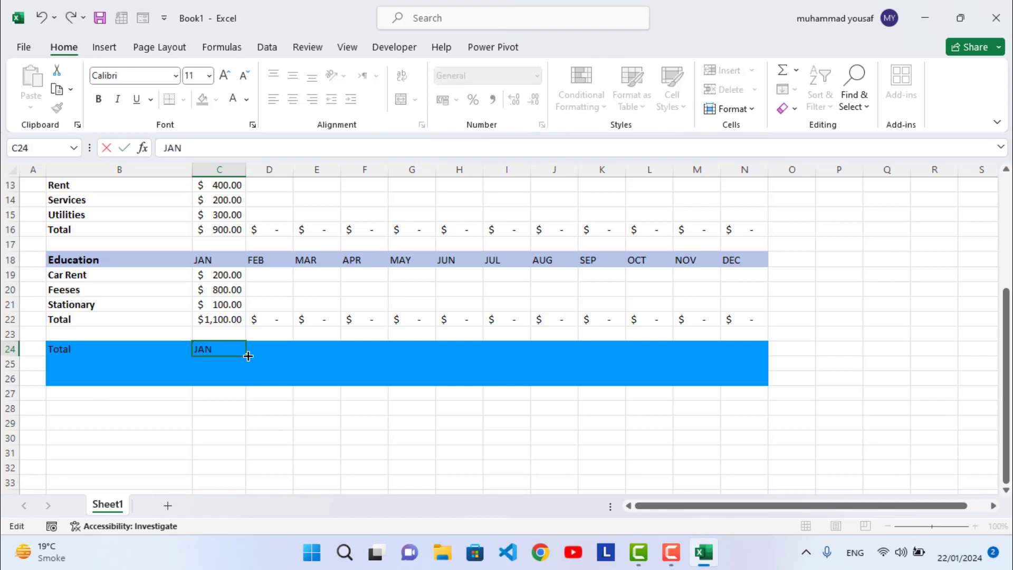
drag(248, 355, 768, 352)
click(73, 363)
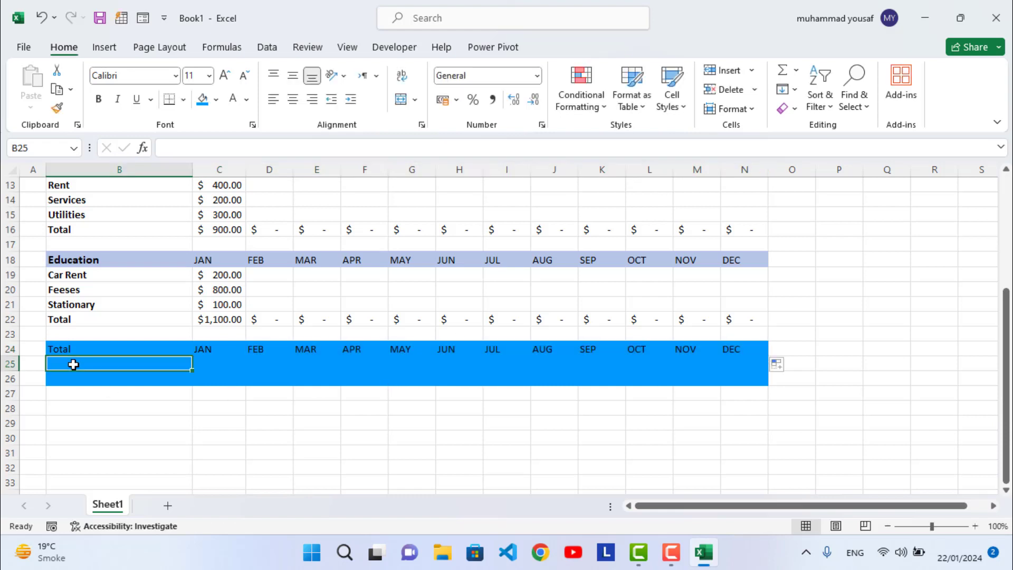
text(Exprenses)
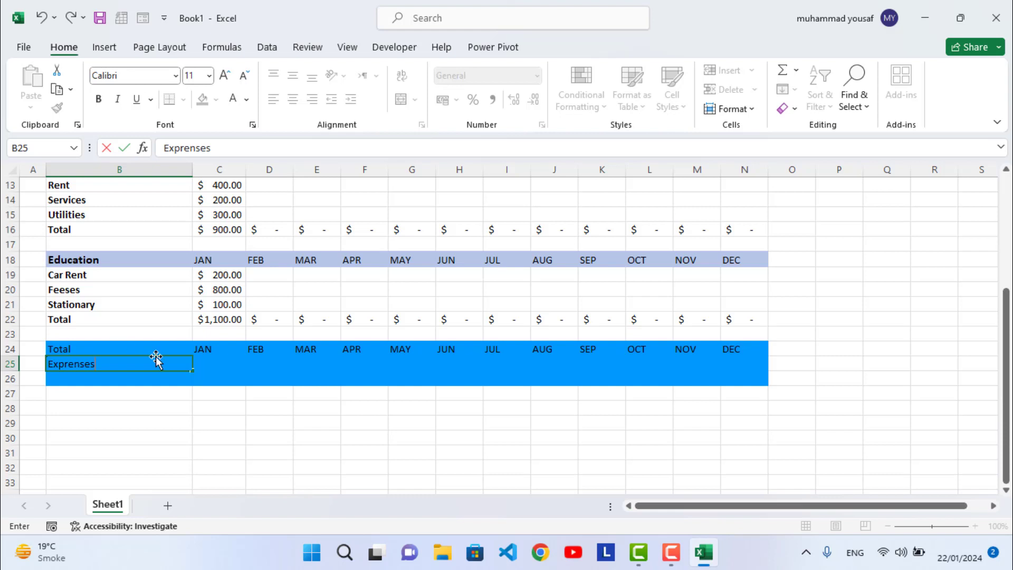
click(71, 364)
key(BackSpace)
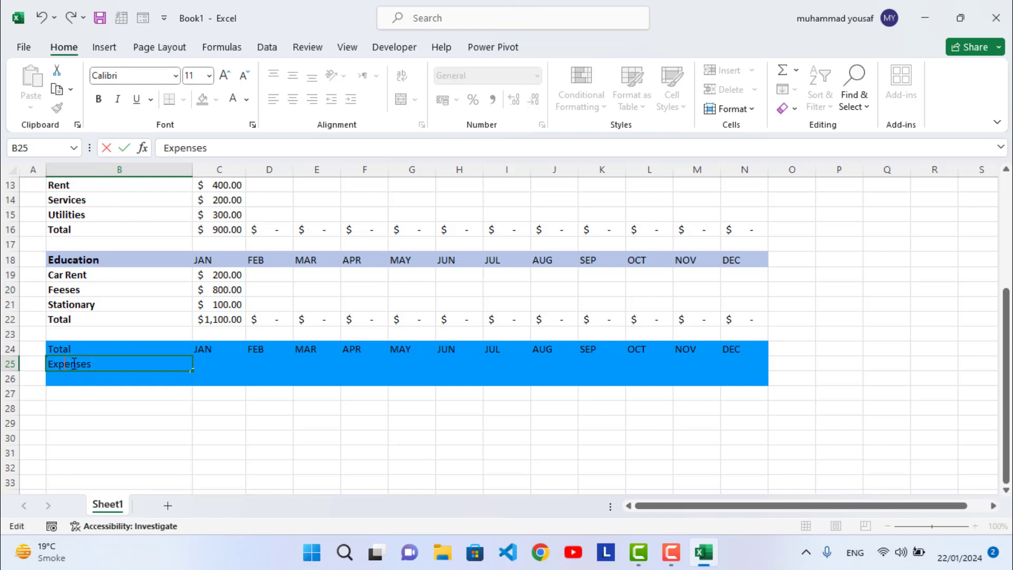
click(140, 378)
text(E)
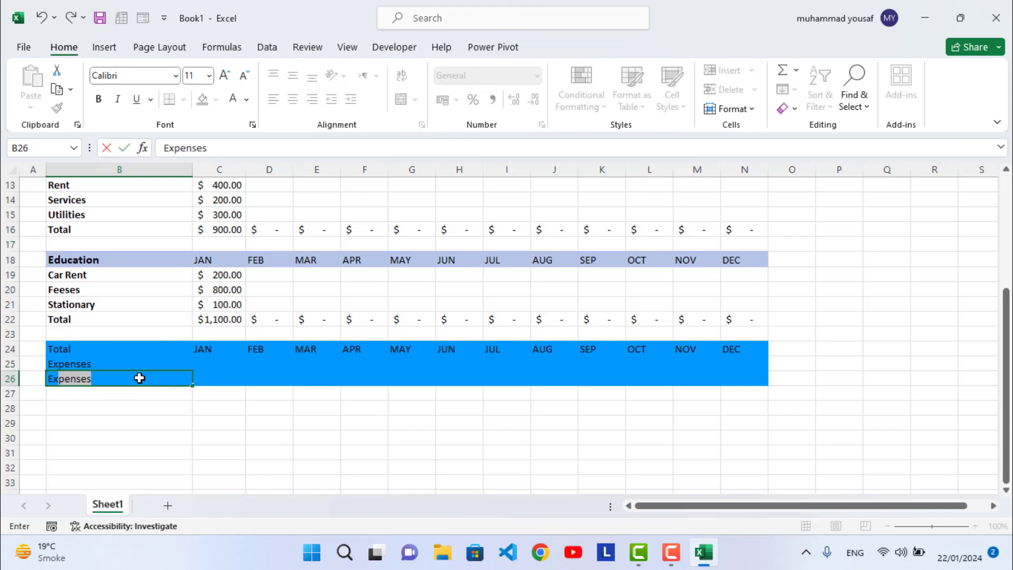
text(xtra Cash)
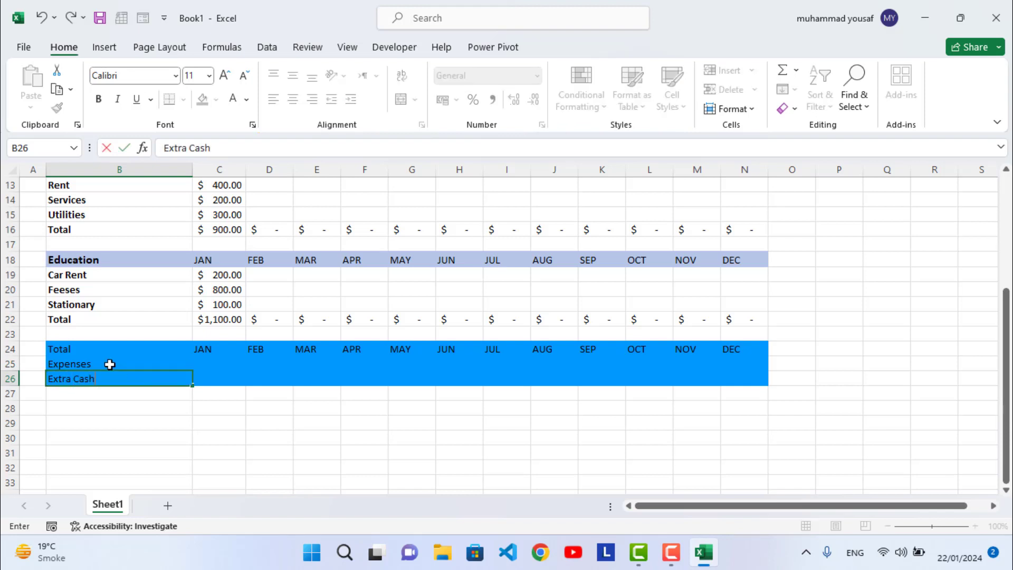
- Make the summary labels in B24:B26 bold and set their font size to 12
drag(81, 353, 83, 376)
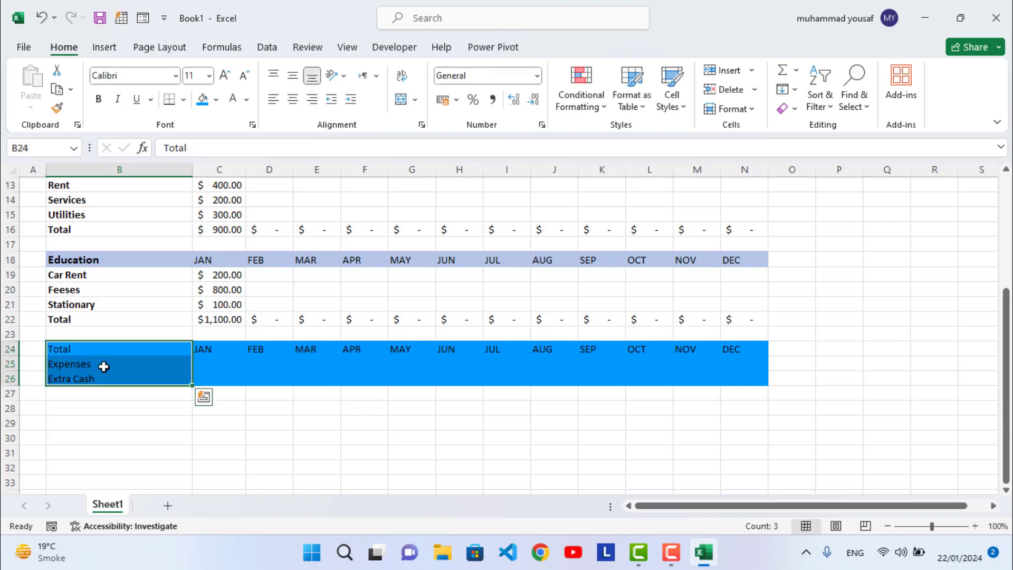
key(ctrl+b)
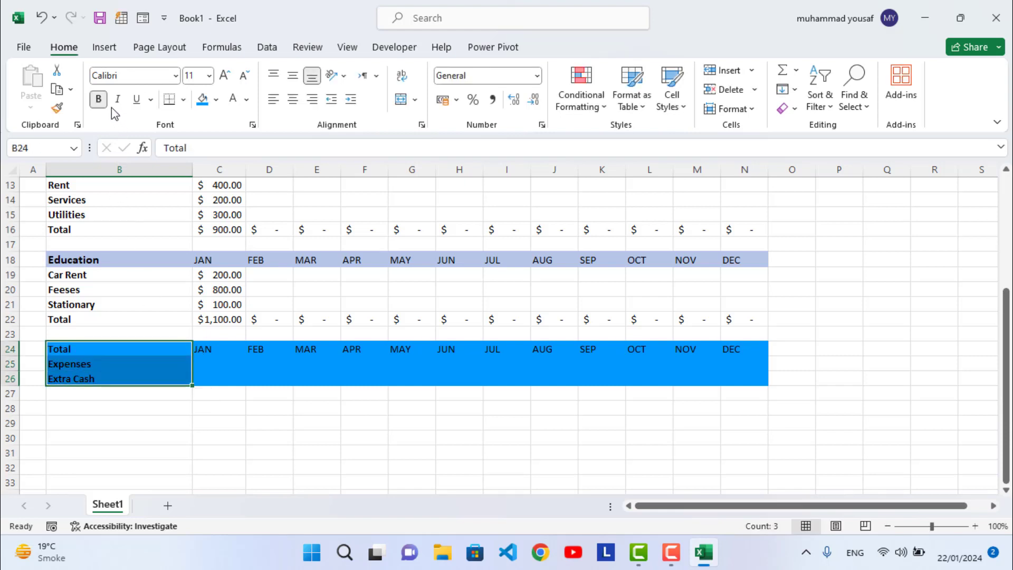
click(224, 74)
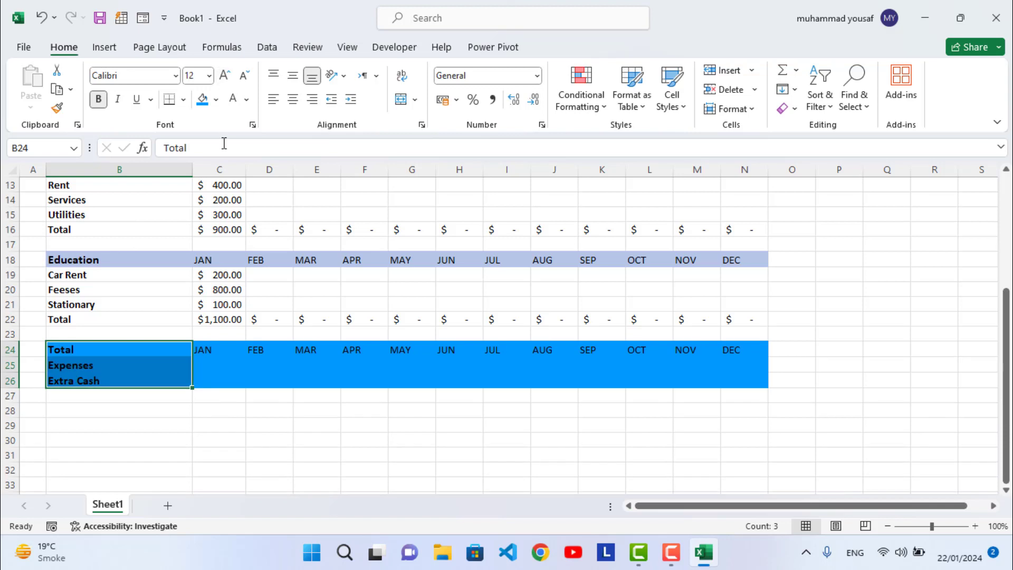
- Enter the formula =sum(C16,C22) in C25 to add January's Home and Education totals
click(269, 361)
click(215, 363)
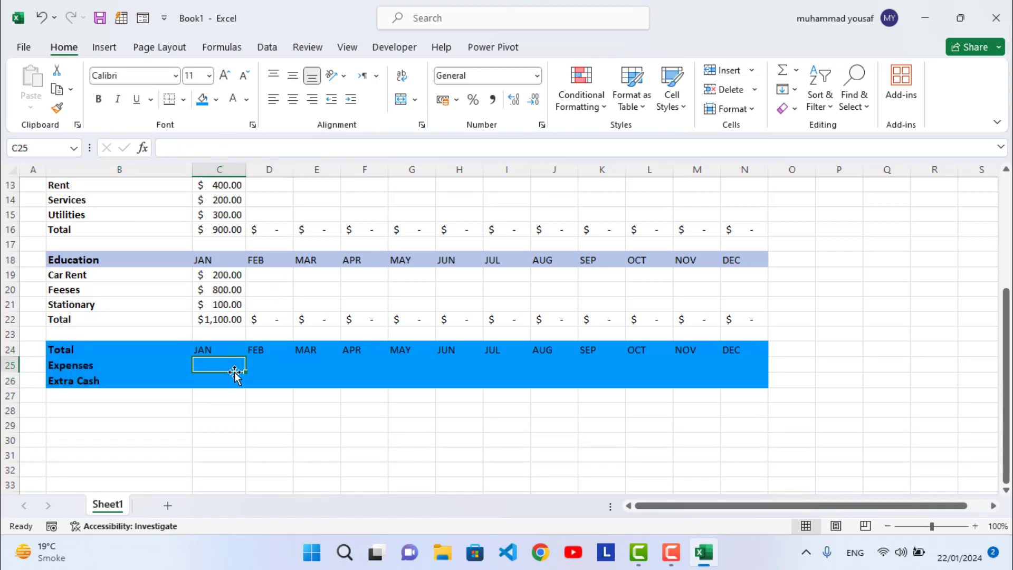
text(=sum()
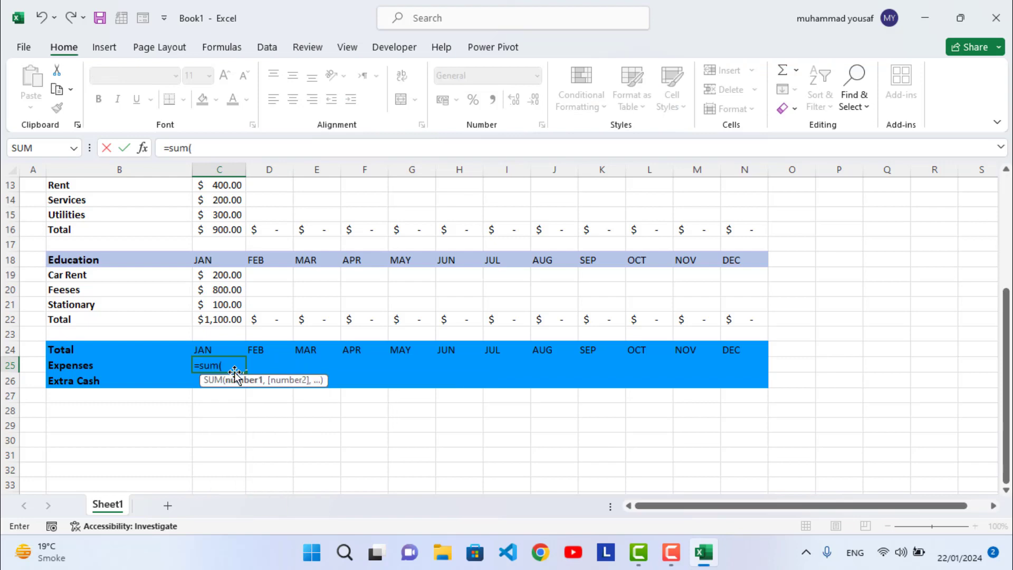
scroll(241, 351, up, 1)
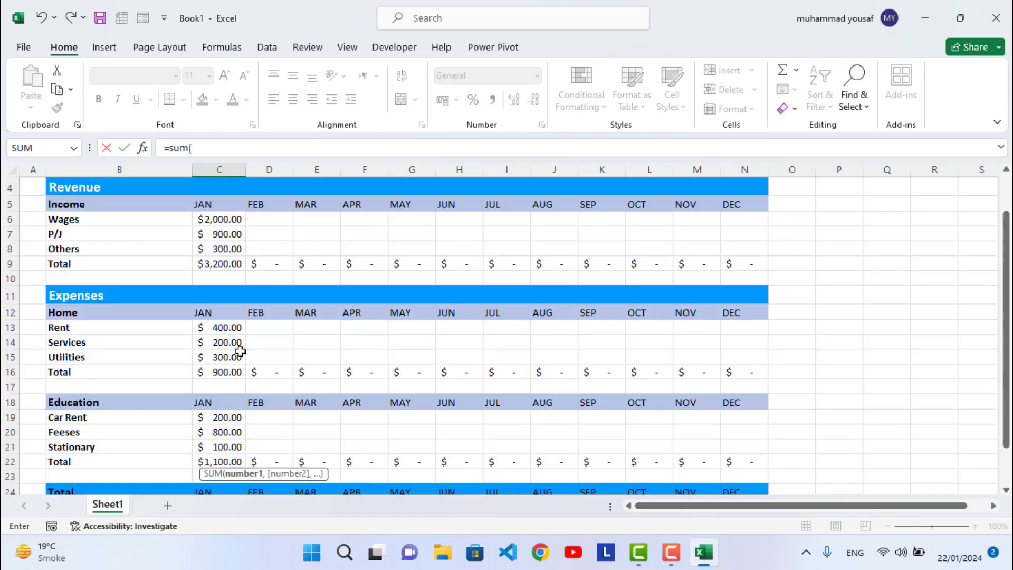
scroll(240, 339, down, 1)
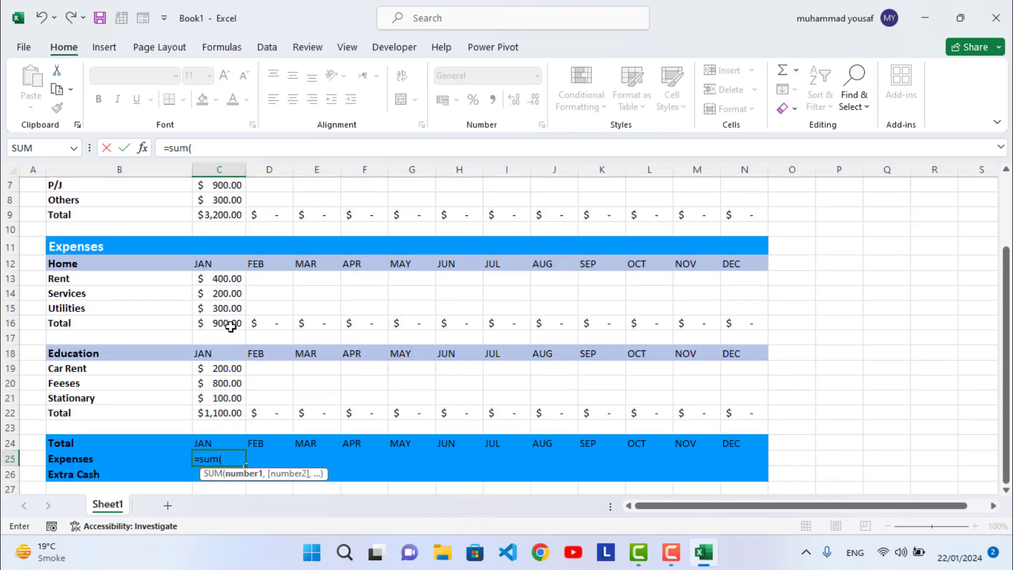
click(233, 326)
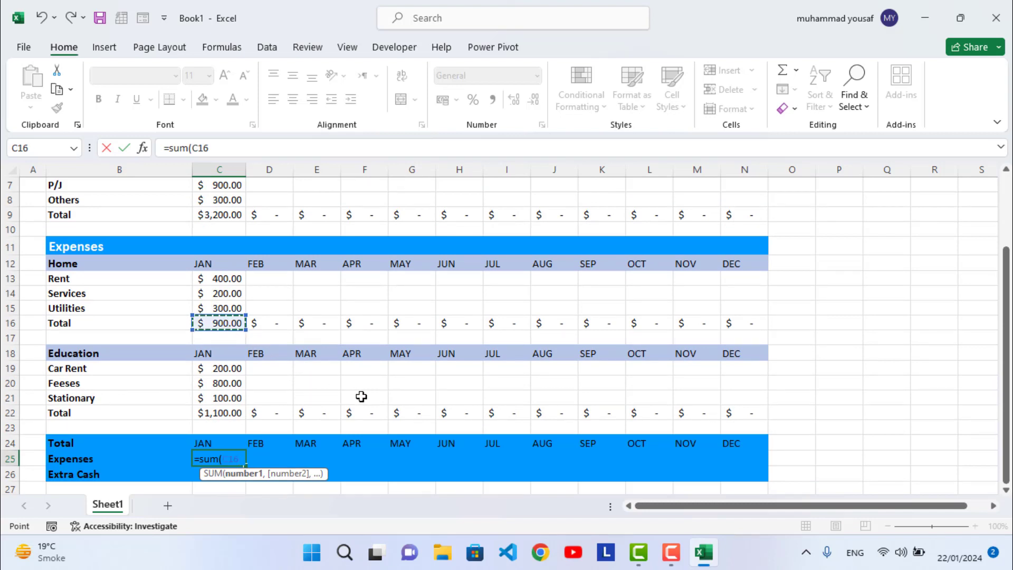
text(,)
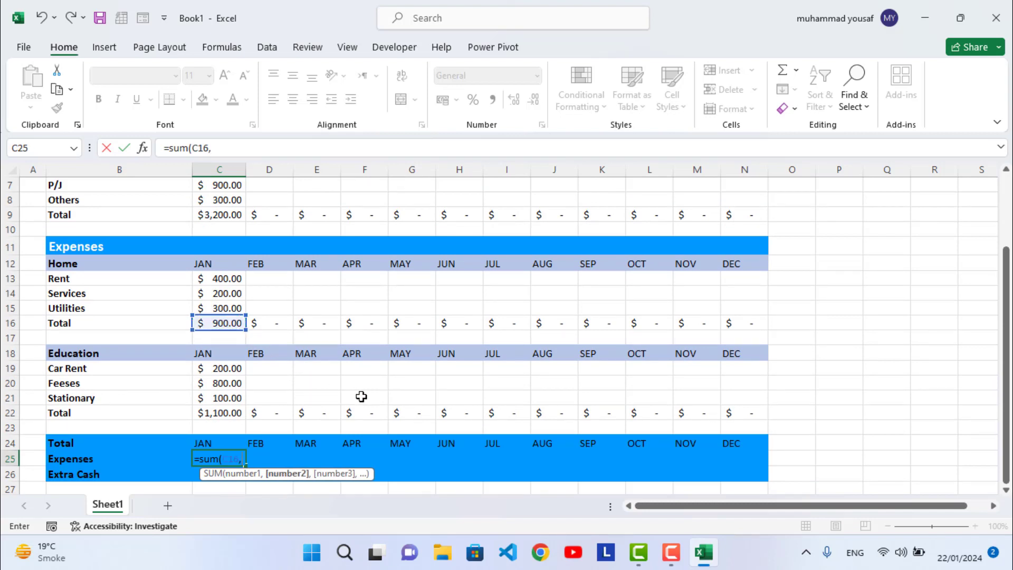
click(214, 414)
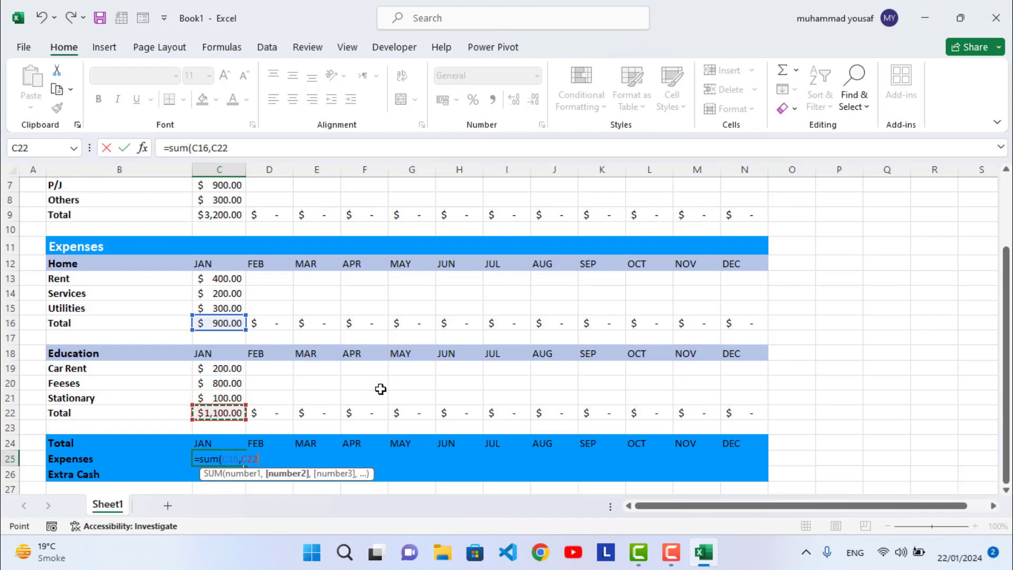
text())
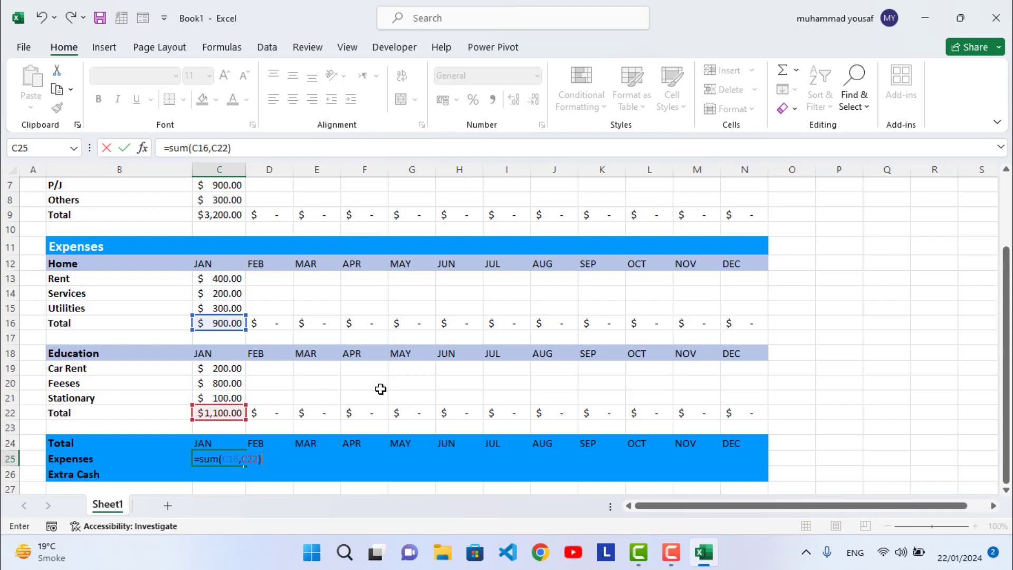
key(Return)
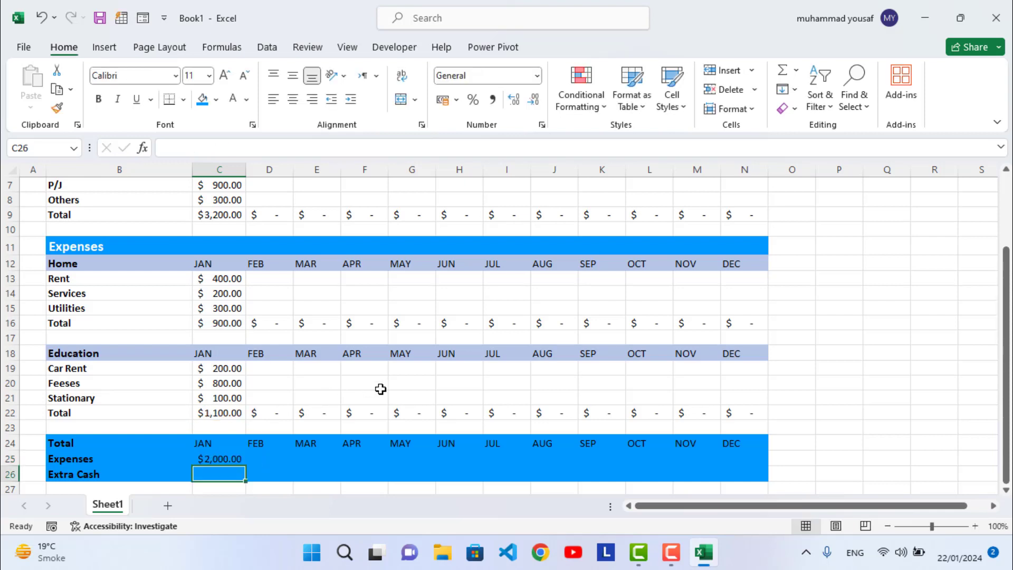
- Enter the formula =C9-C25 in C26 to calculate January's extra cash from total income minus expenses
scroll(231, 466, down, 1)
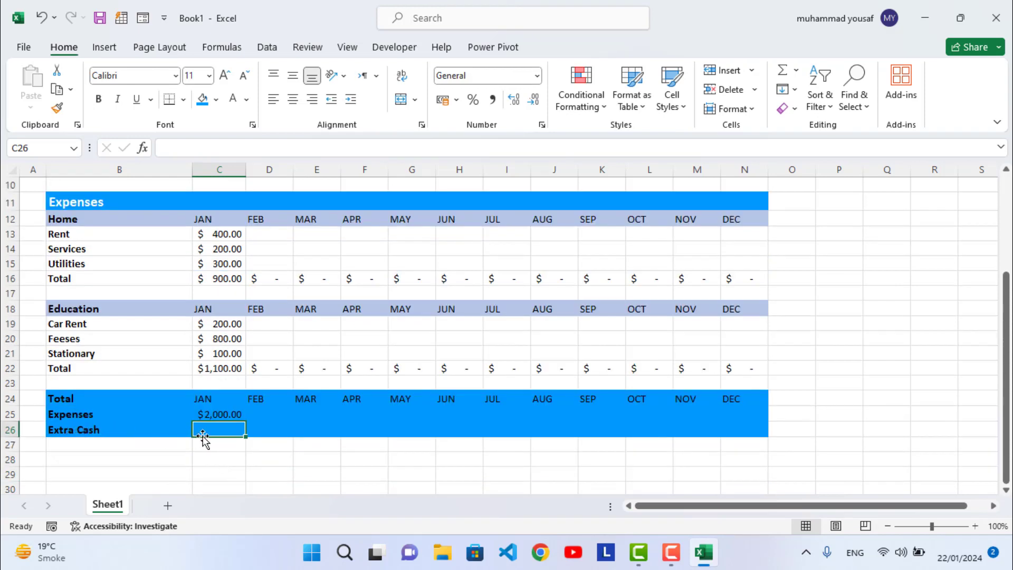
text(=)
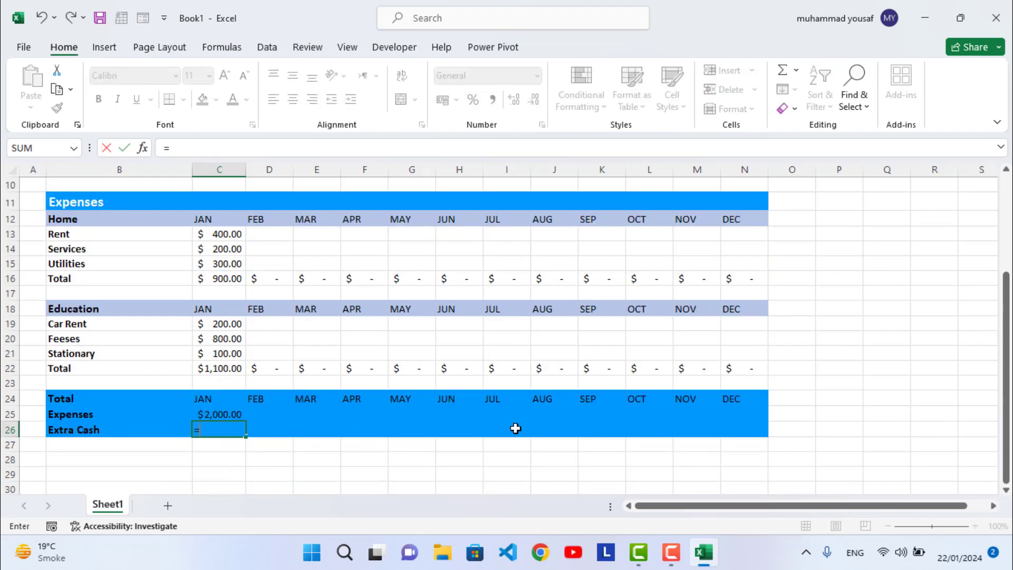
scroll(351, 342, up, 1)
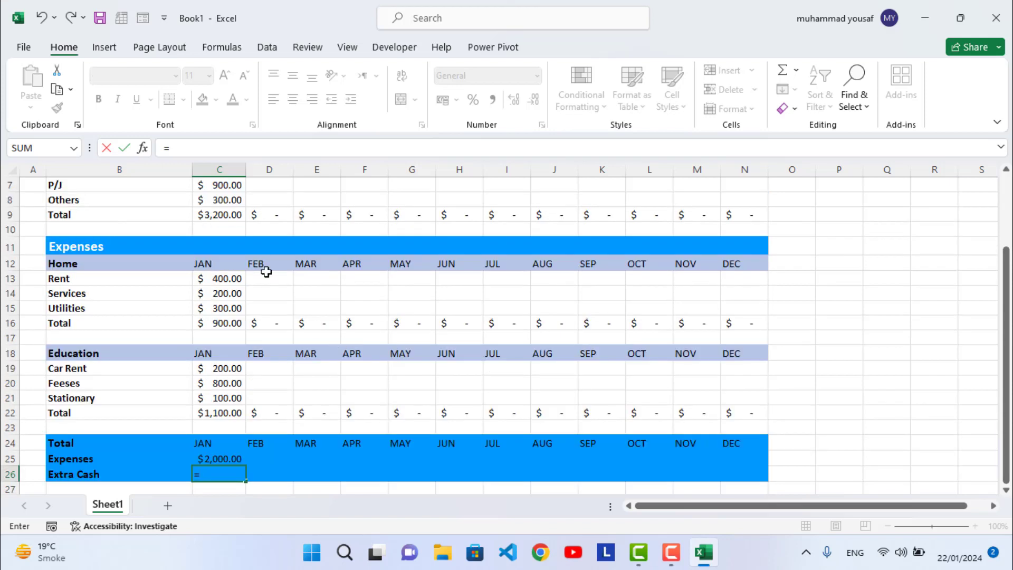
click(232, 216)
text(-)
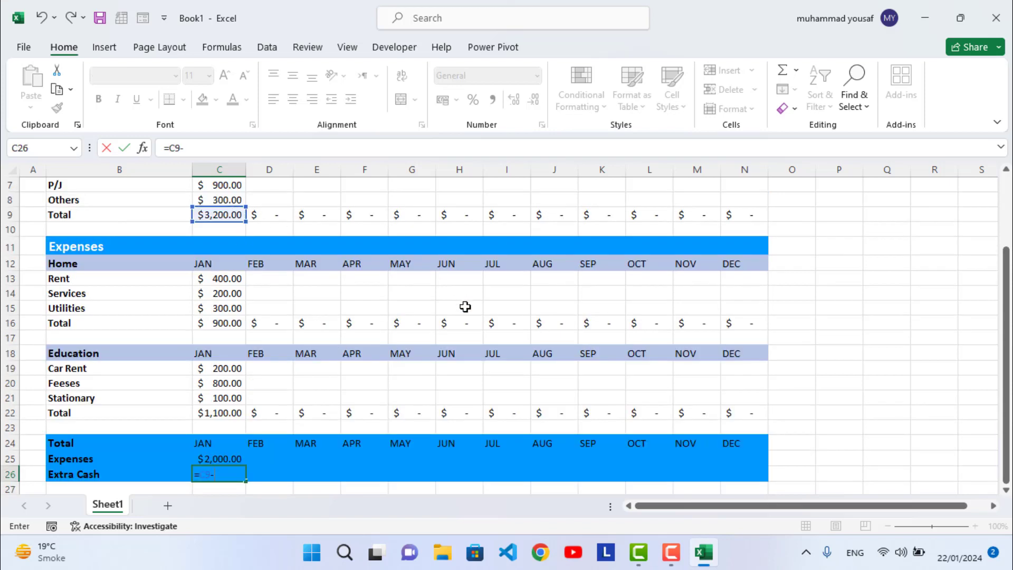
click(211, 457)
key(Return)
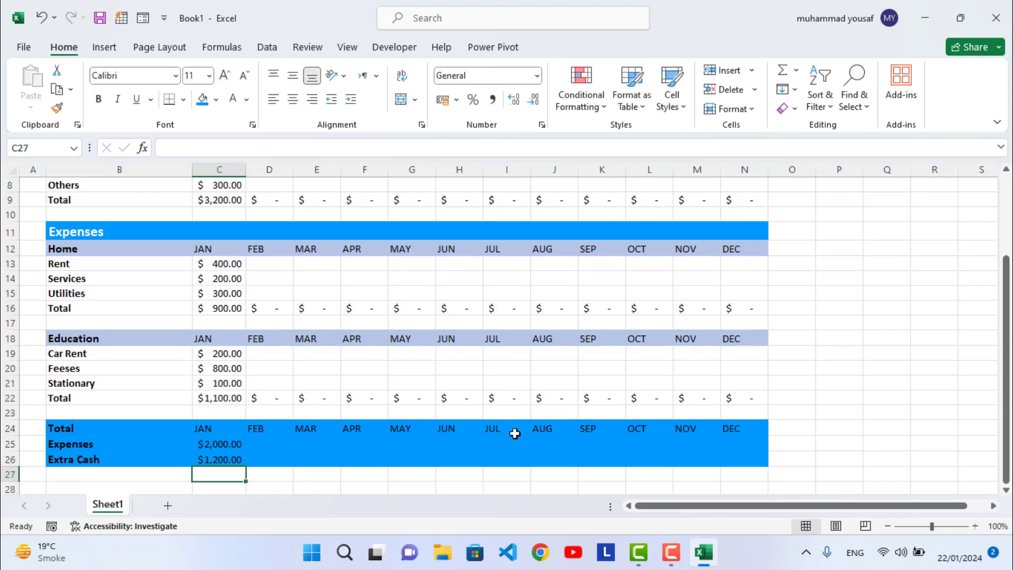
- Copy the January Expenses and Extra Cash formulas from C25:C26 across through December in column N
click(211, 460)
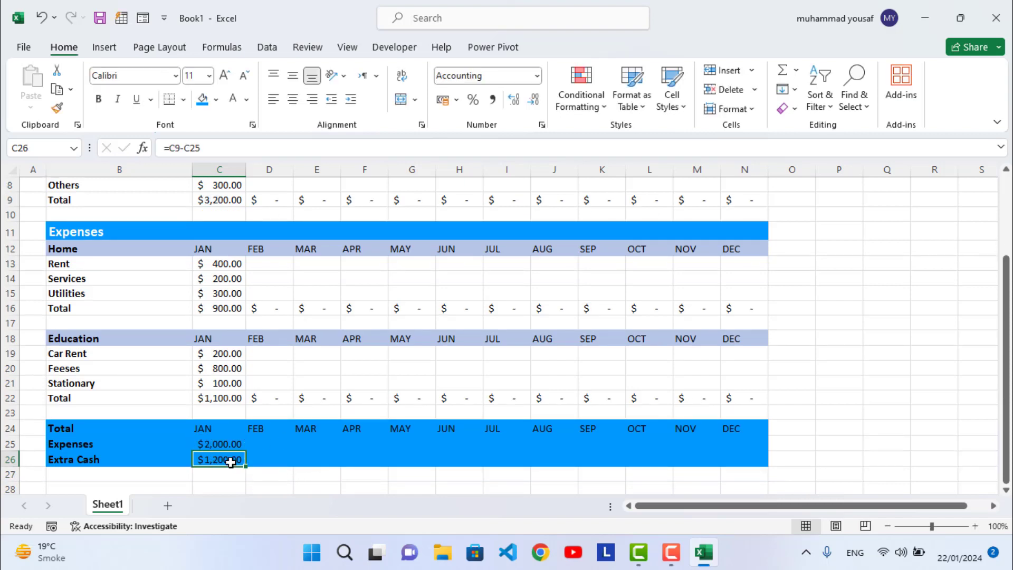
click(279, 447)
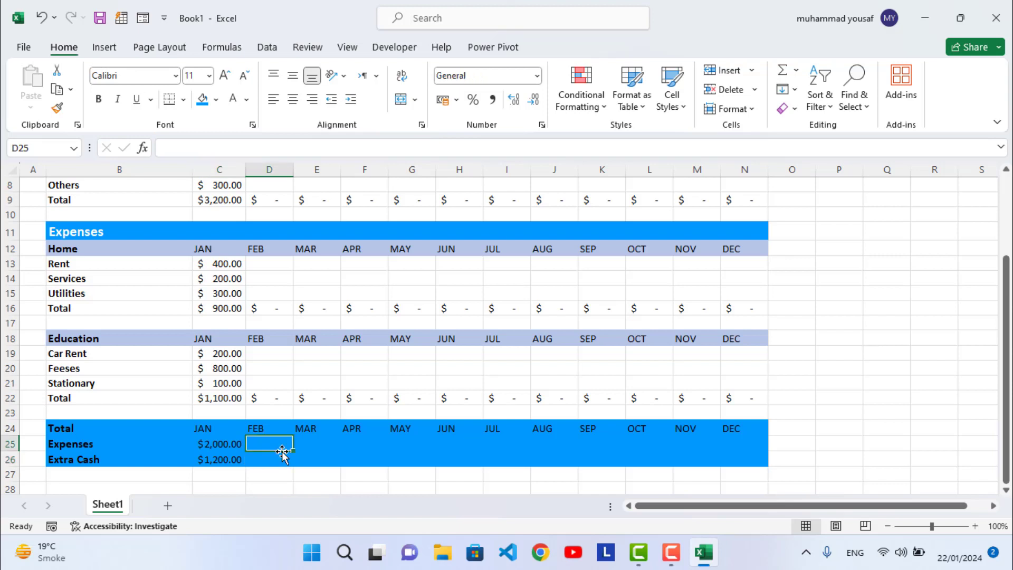
drag(230, 446, 755, 464)
click(365, 457)
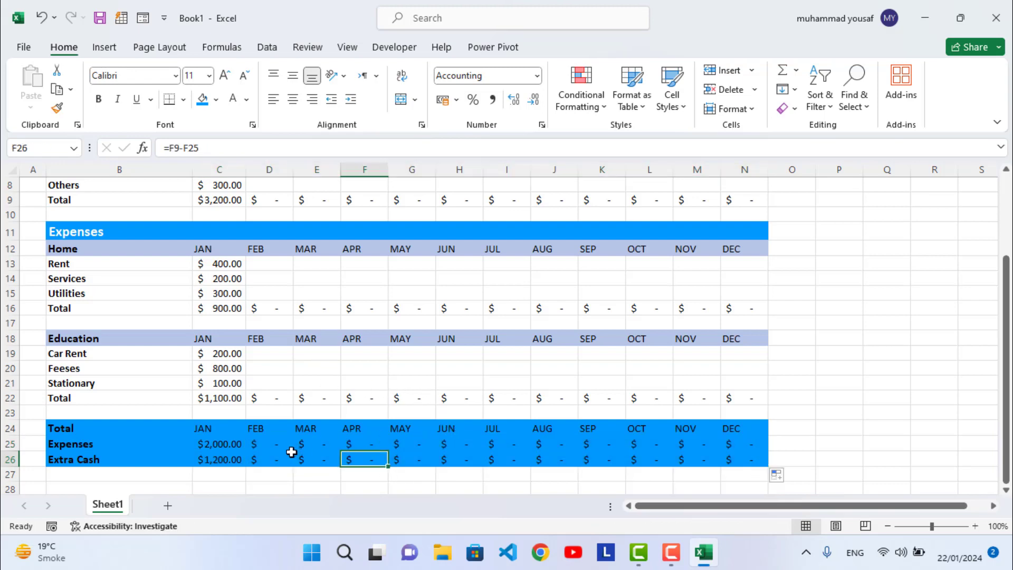
- Widen column C slightly so the January amounts display in full at 115% zoom
scroll(291, 452, up, 3)
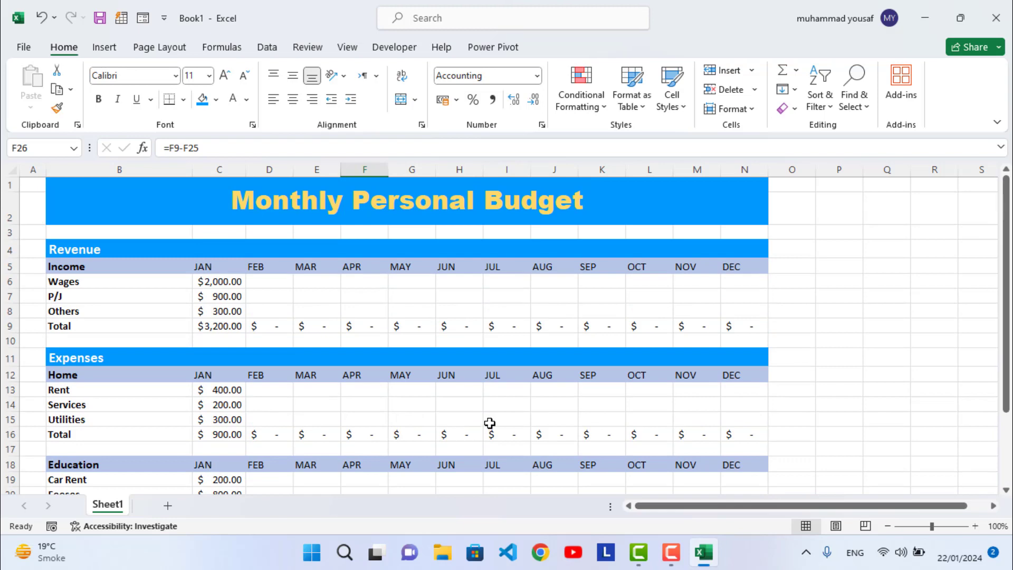
scroll(490, 424, up, 1)
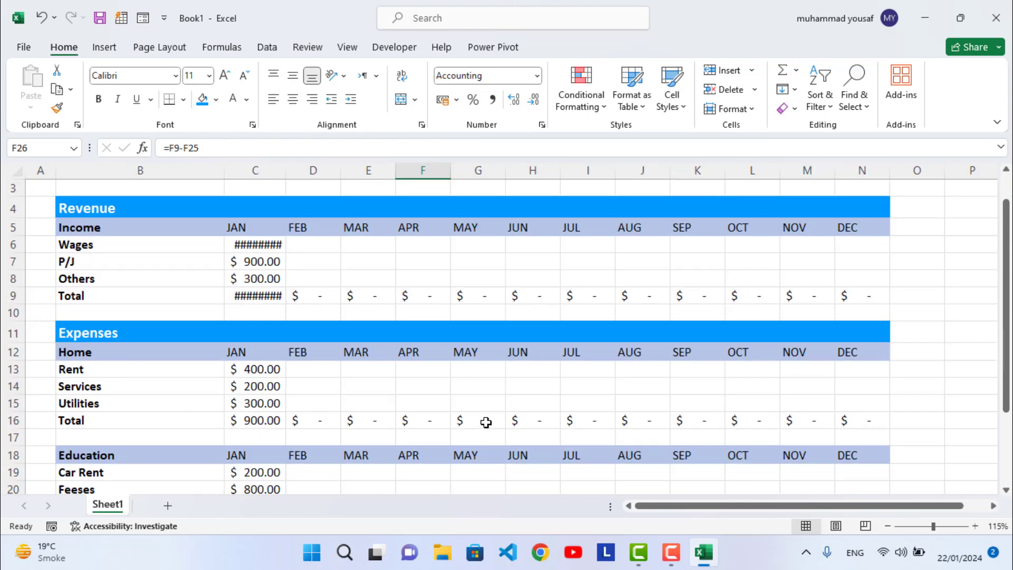
scroll(486, 422, down, 1)
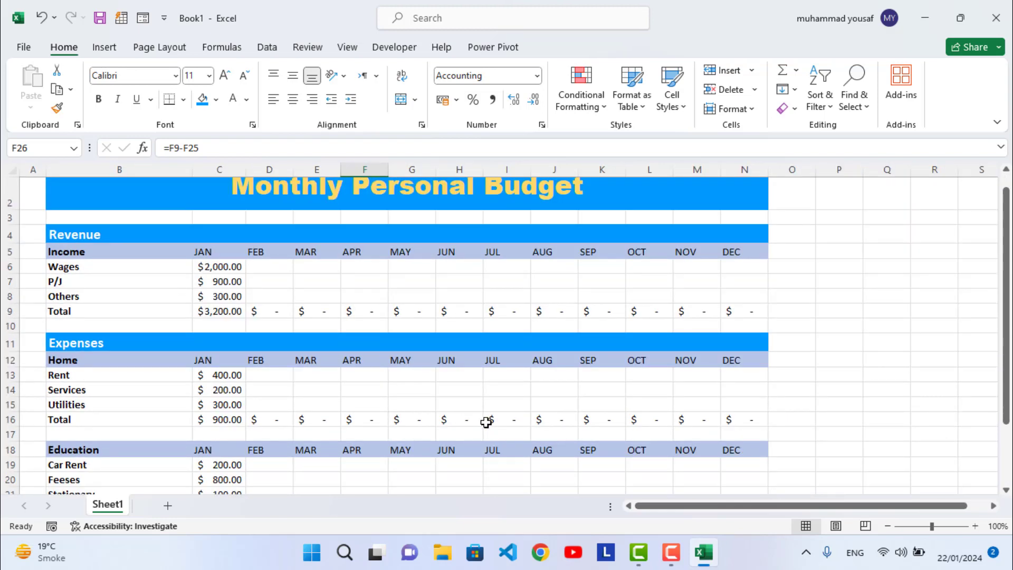
scroll(486, 422, up, 1)
scroll(459, 414, up, 1)
drag(290, 166, 293, 170)
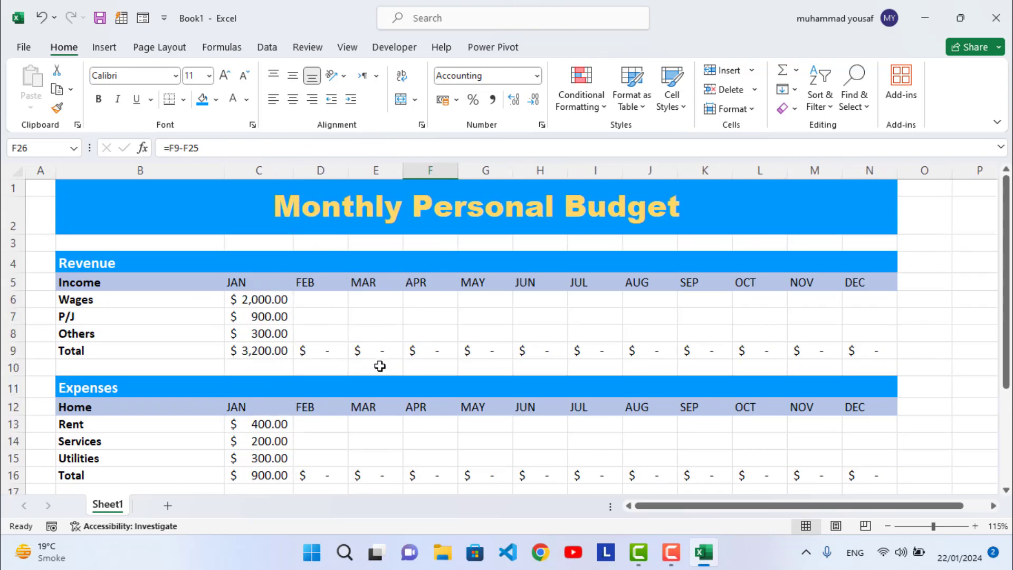
- Turn off the worksheet's gridlines
scroll(380, 366, down, 5)
scroll(380, 364, up, 5)
click(347, 47)
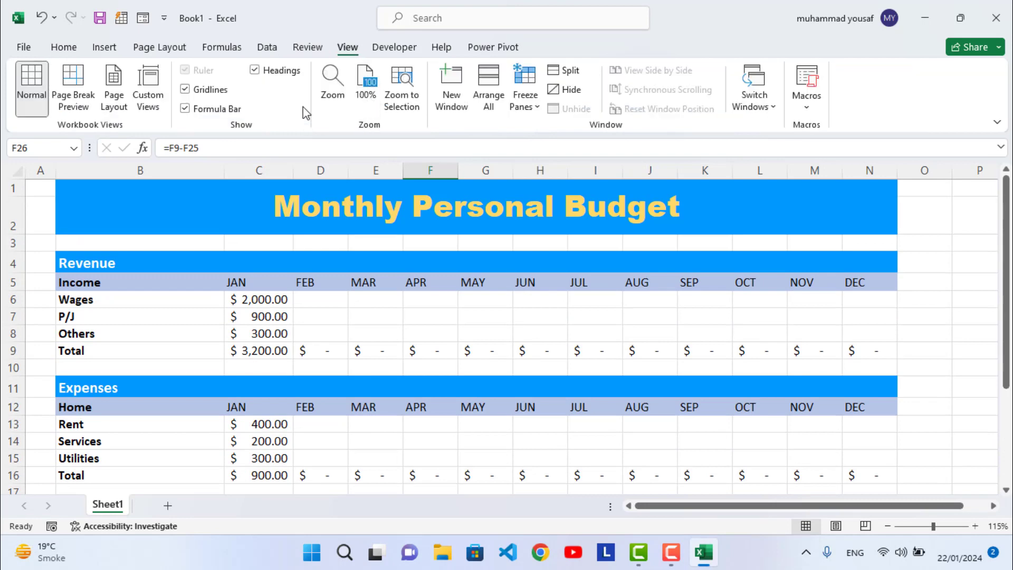
click(200, 91)
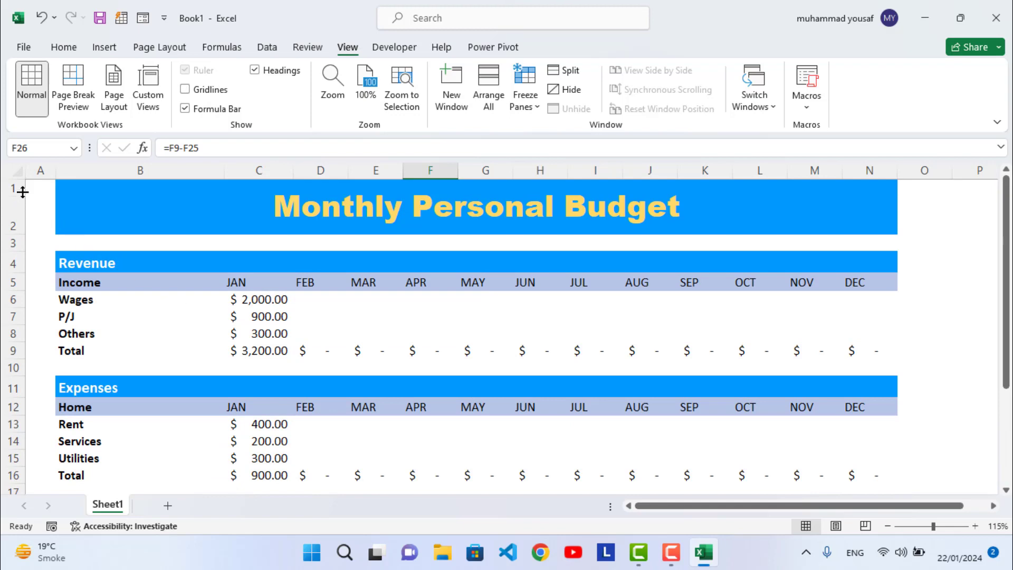
- Fill the entire worksheet with the light blue-grey theme colour
click(18, 172)
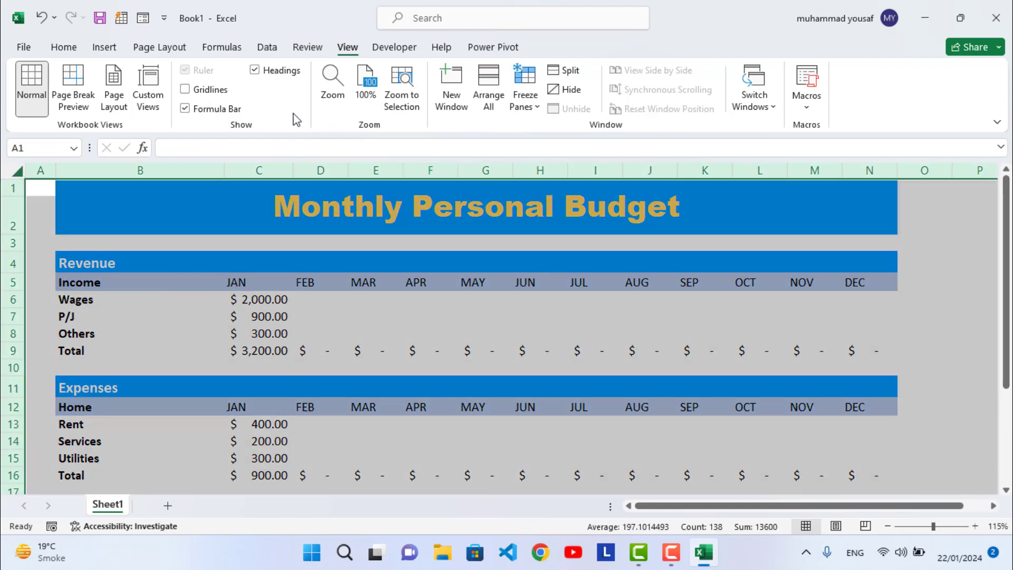
click(64, 47)
click(215, 99)
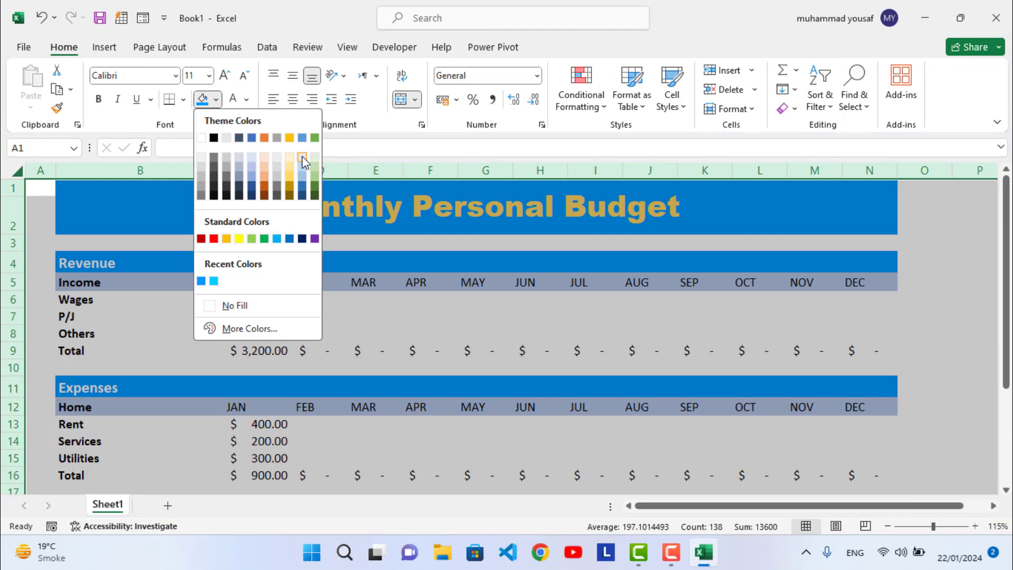
click(243, 157)
click(254, 206)
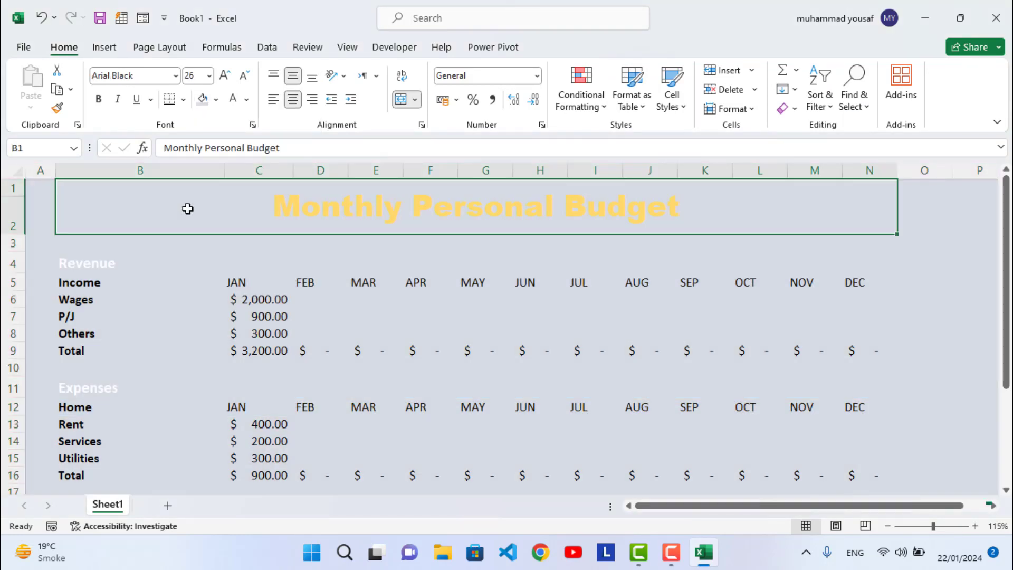
- Undo the light blue-grey fill applied to the entire worksheet
click(264, 276)
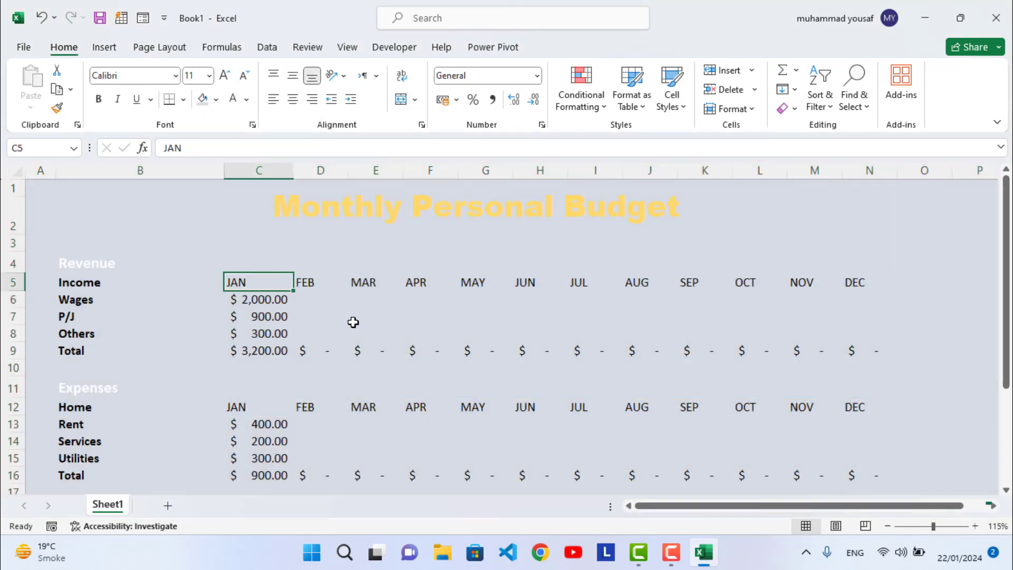
key(ctrl+z)
click(918, 343)
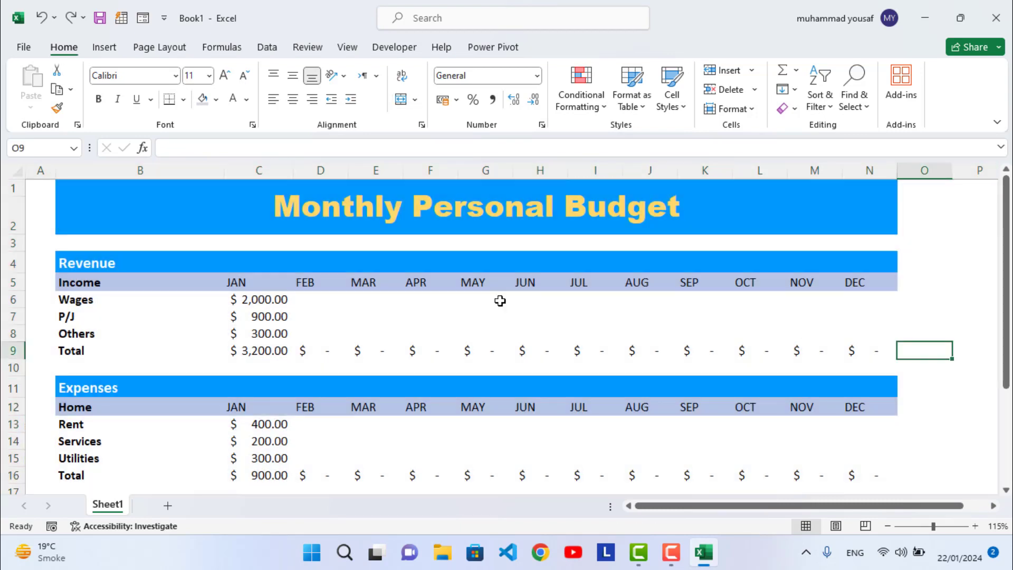
- Fill the whole of column A with the light blue-grey theme colour
click(37, 198)
click(41, 170)
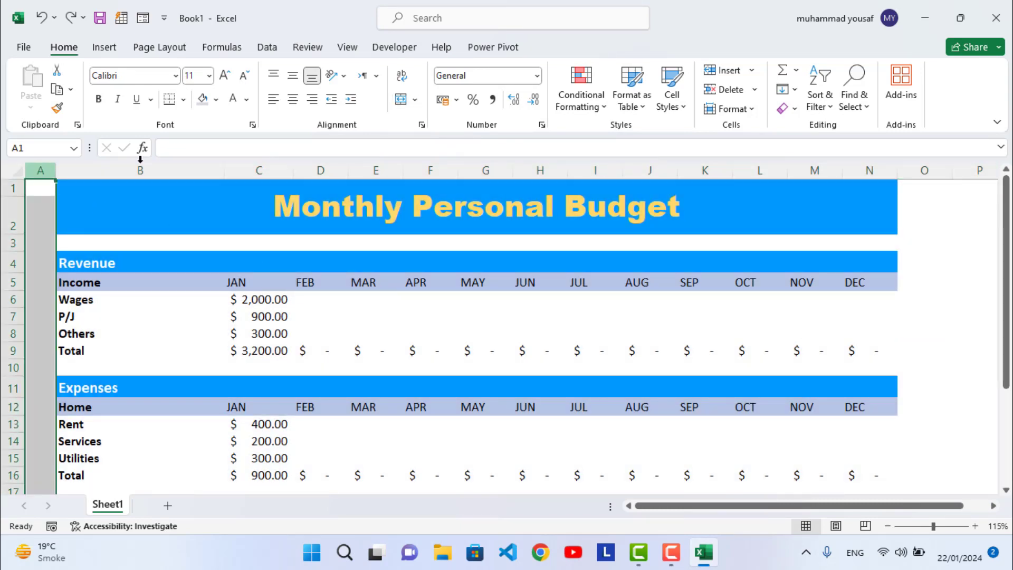
click(202, 99)
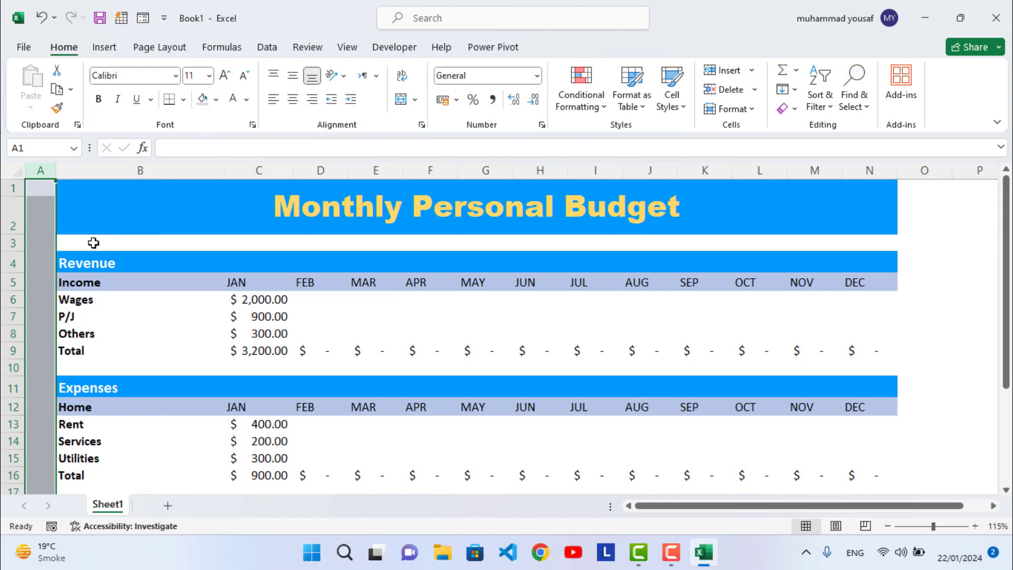
- Fill the blank spacer rows 3, 10, 17 and 23 with the same light blue-grey colour
click(12, 243)
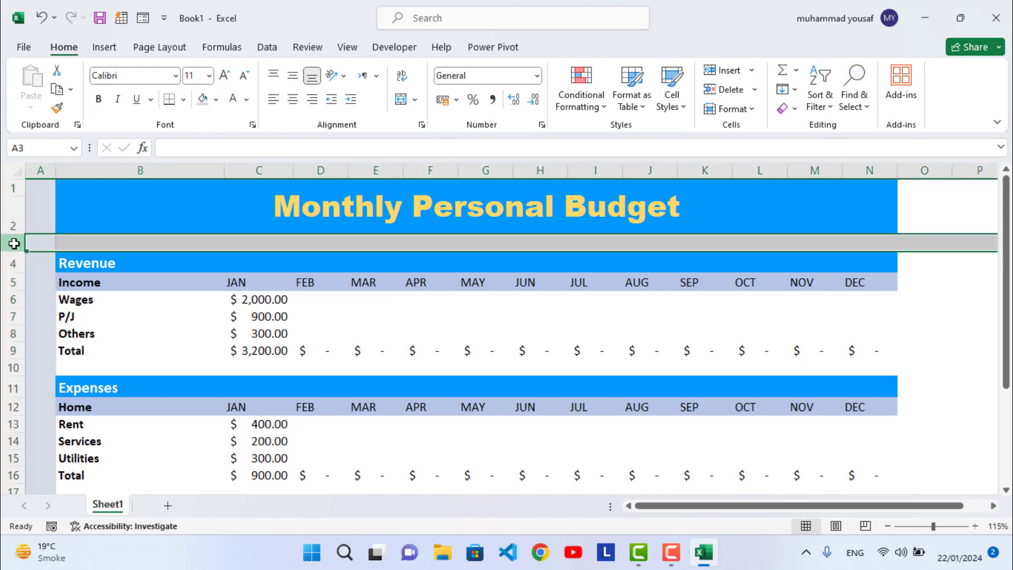
ctrl+click(14, 368)
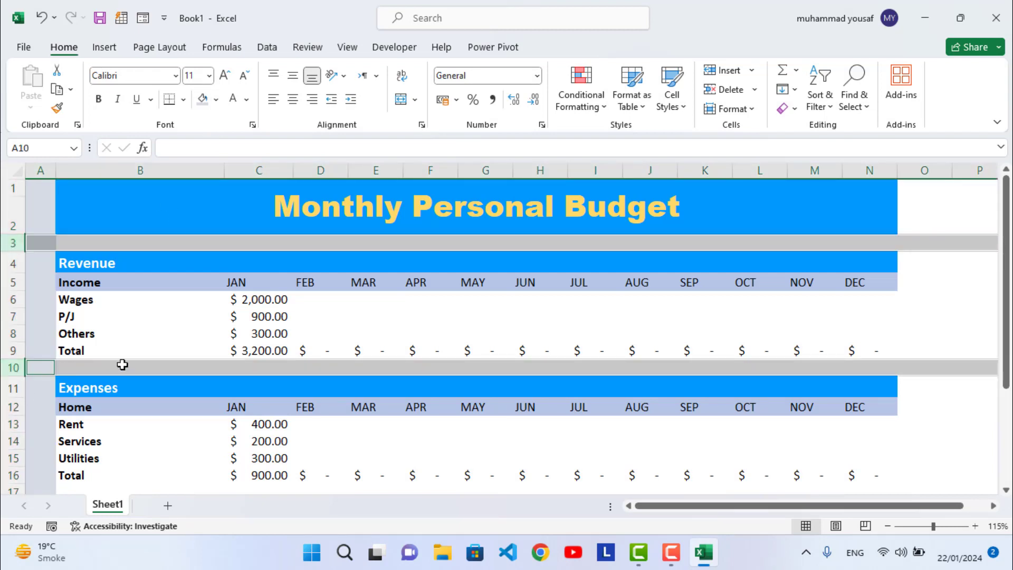
scroll(120, 363, down, 1)
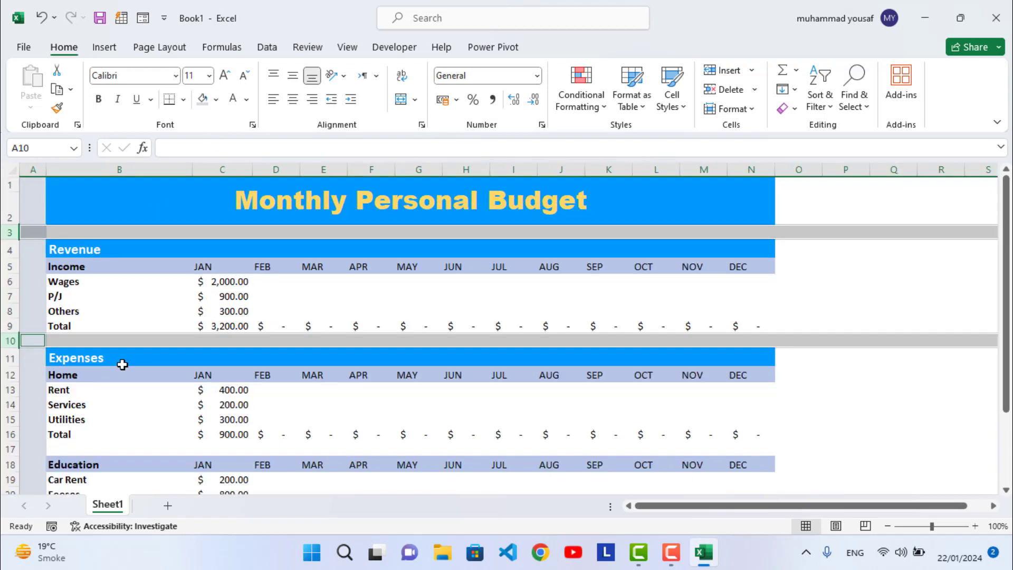
ctrl+click(12, 449)
scroll(68, 421, down, 1)
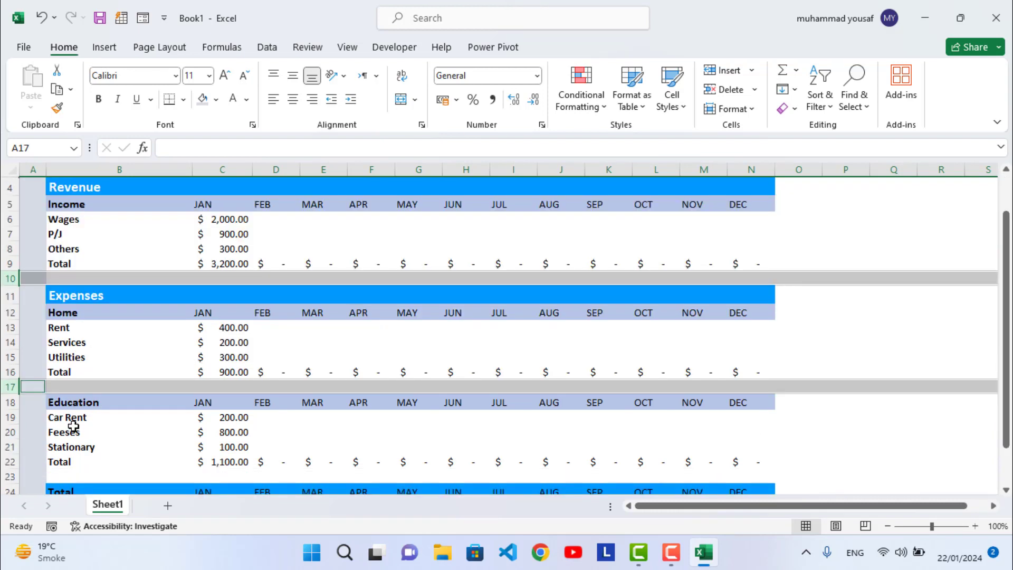
ctrl+click(6, 476)
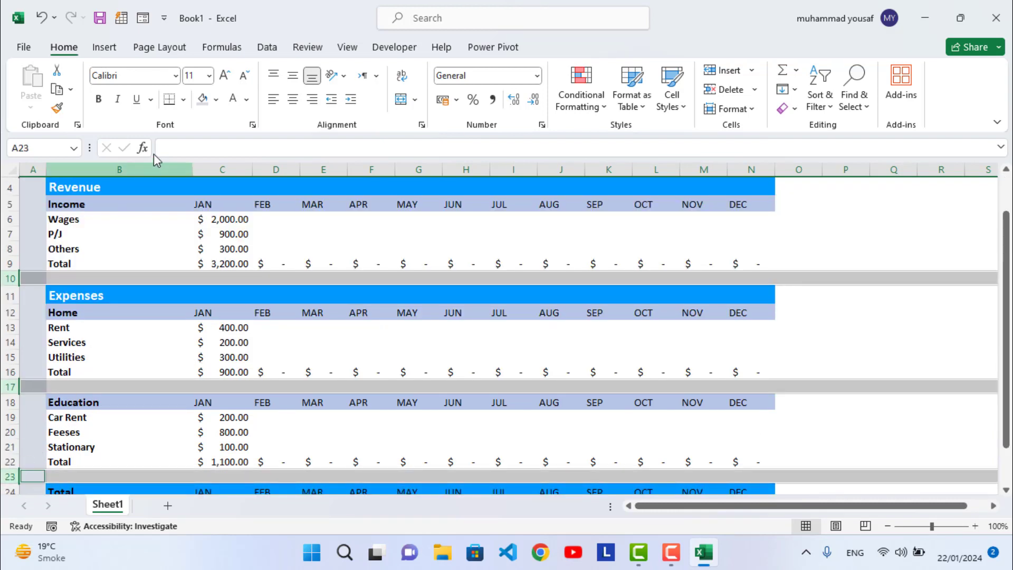
click(281, 354)
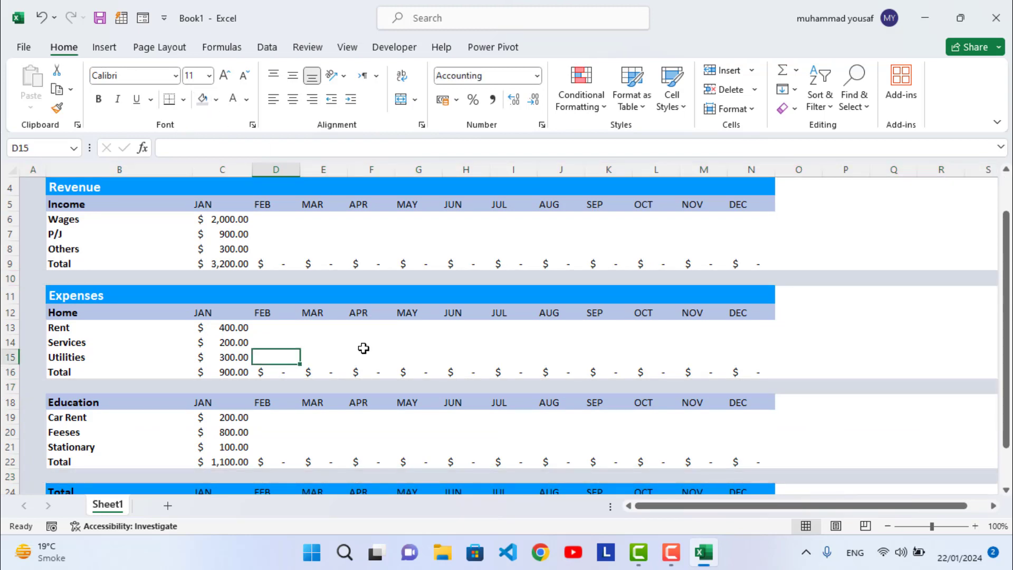
- Review the budget sheet at 130% zoom, from the title banner and Revenue through Home and Education expenses to the Total and Extra Cash rows
scroll(362, 349, up, 1)
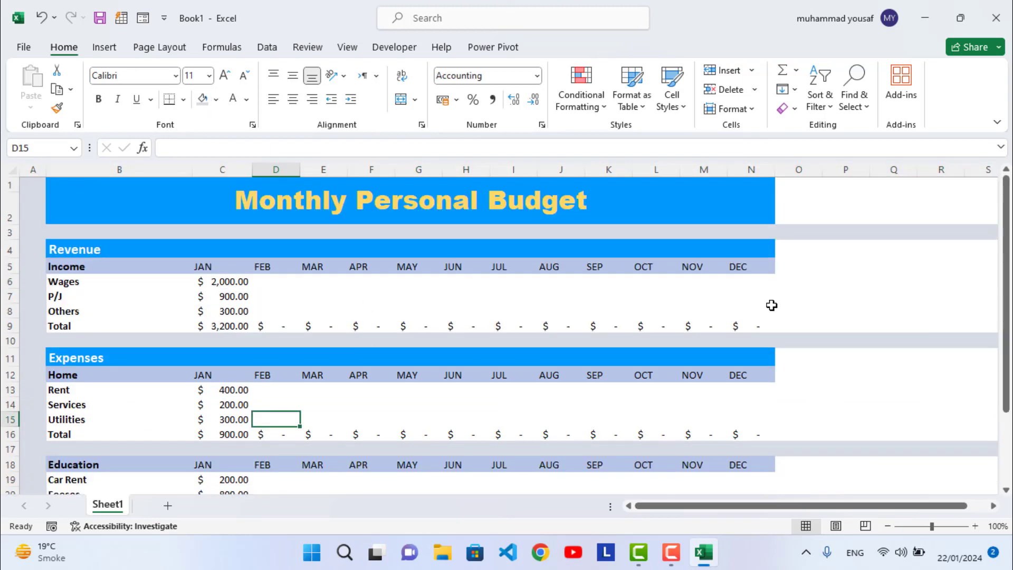
ctrl+scroll(730, 332, up, 1)
scroll(625, 330, up, 1)
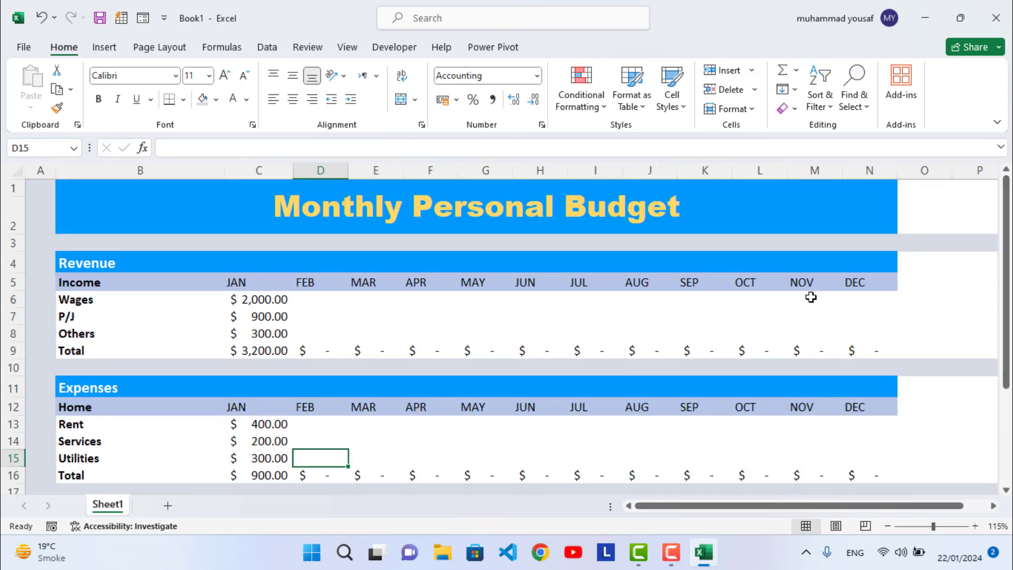
ctrl+scroll(809, 297, up, 1)
drag(886, 506, 839, 508)
drag(1004, 336, 1005, 331)
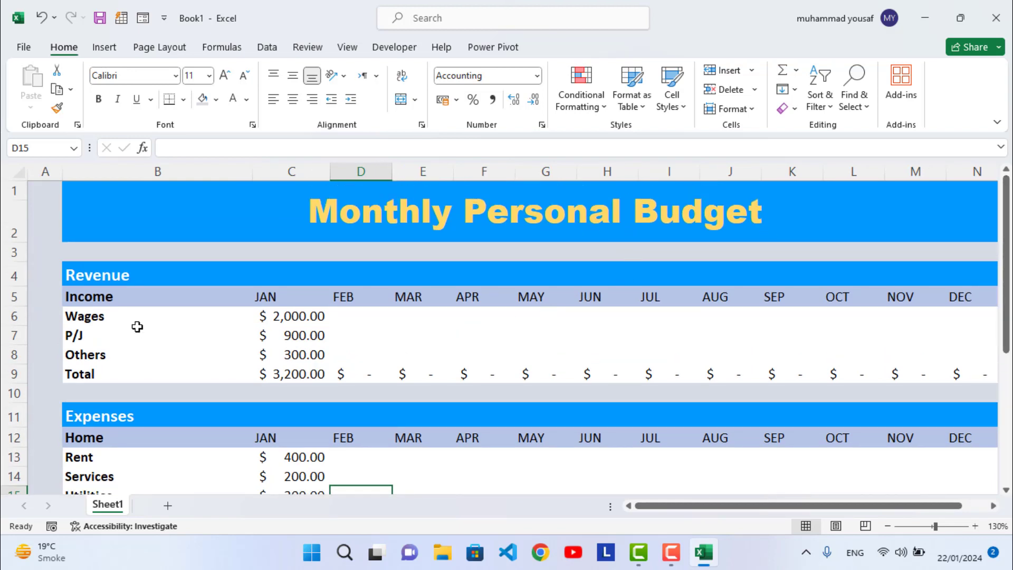
click(365, 320)
click(368, 338)
click(369, 361)
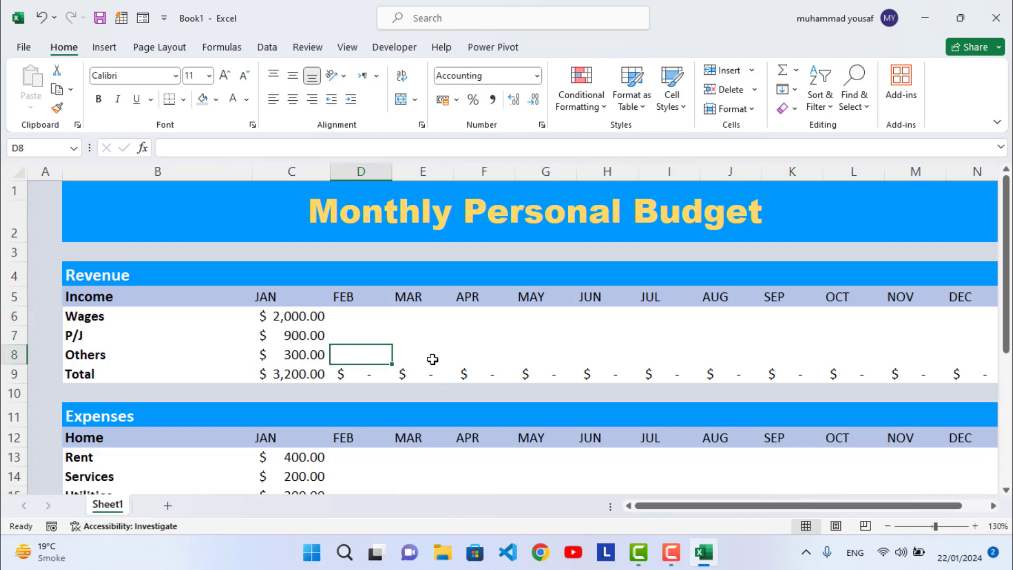
scroll(432, 359, down, 2)
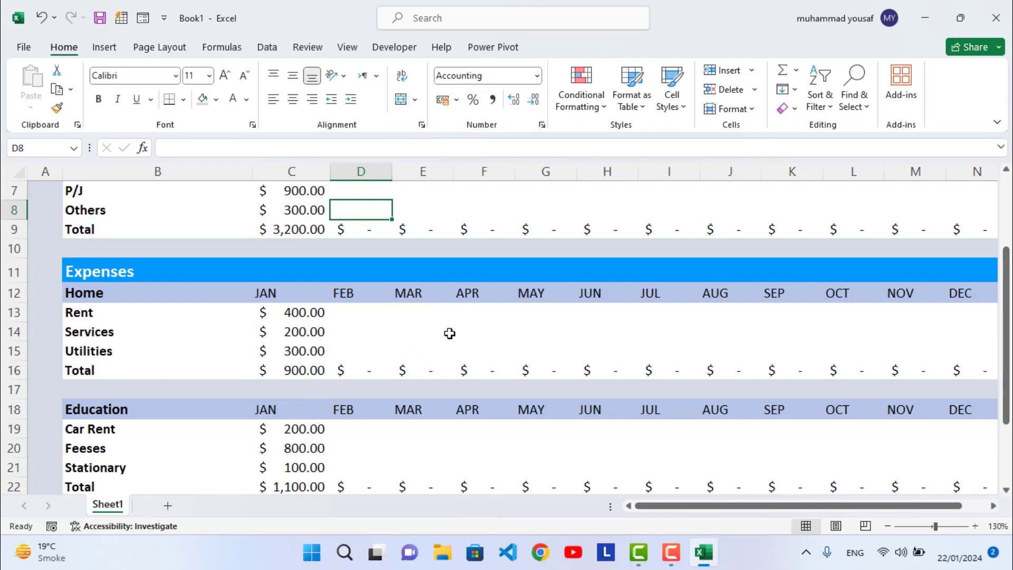
scroll(449, 333, down, 3)
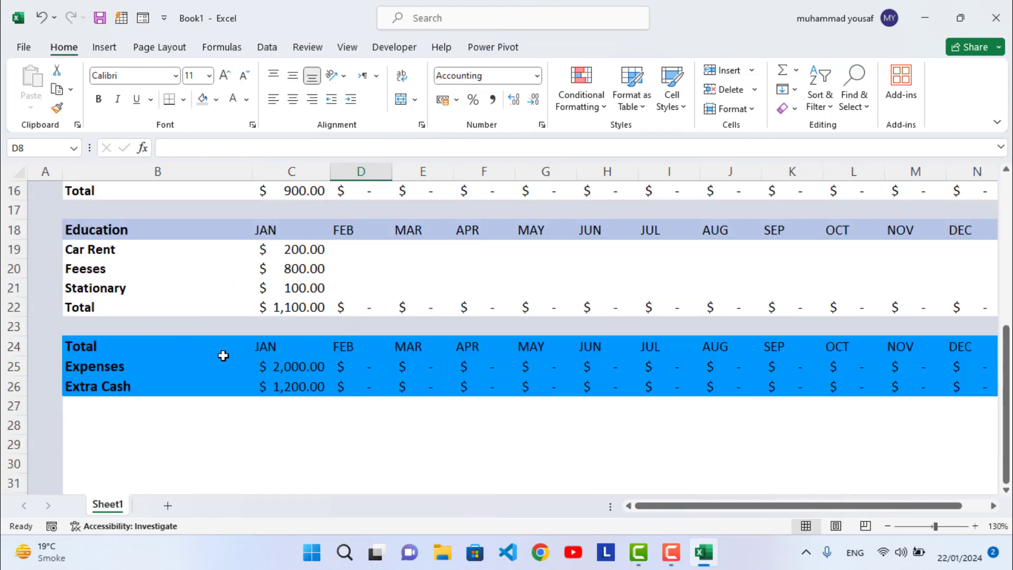
drag(64, 230, 74, 287)
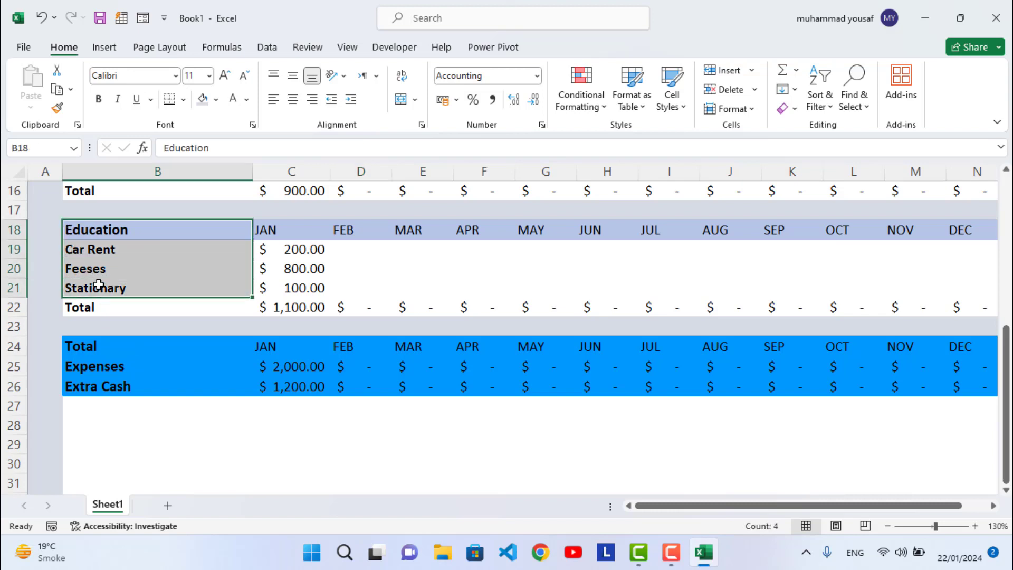
click(273, 274)
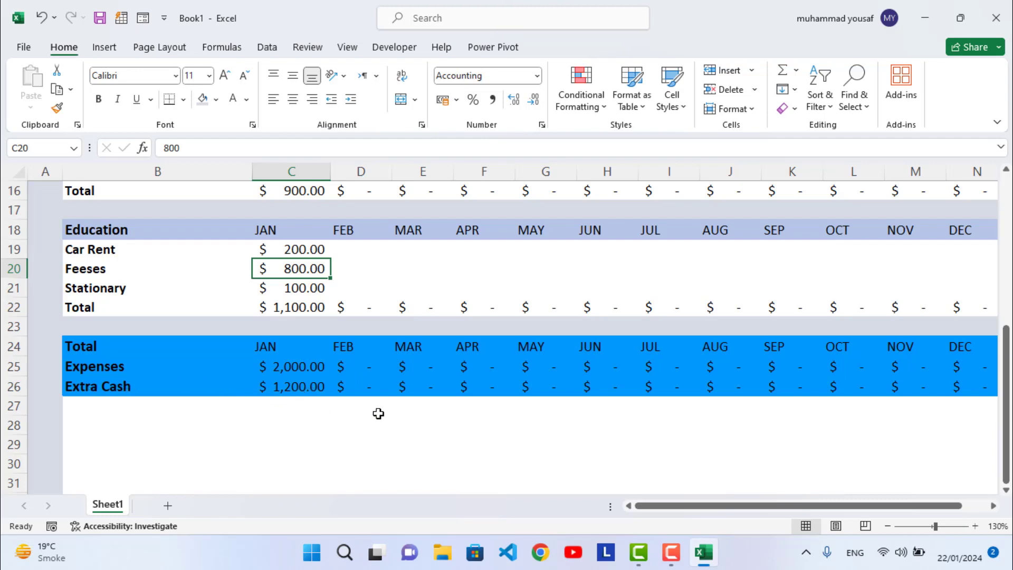
scroll(393, 420, up, 5)
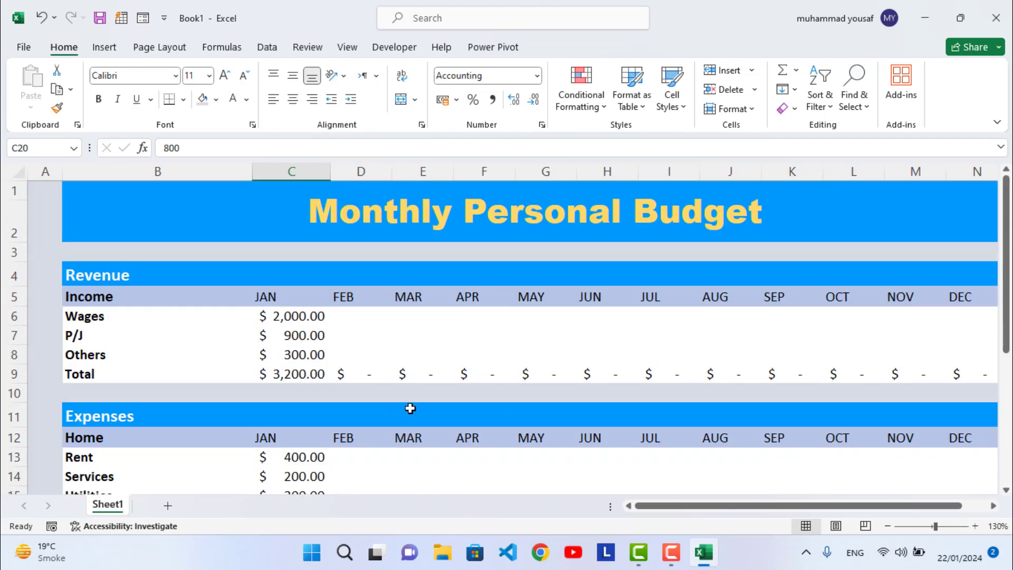